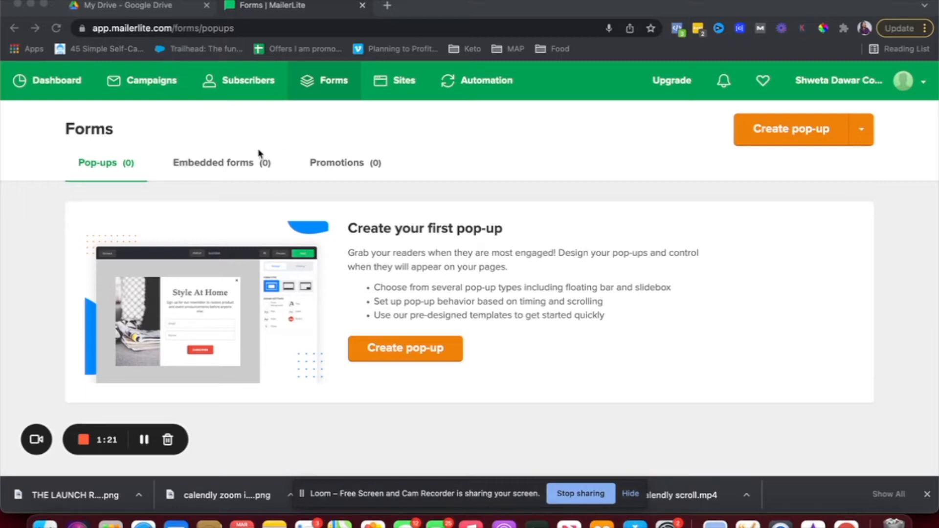
Create a new landing page named 'launch kit' and save the name.
left_click(400, 88)
left_click(400, 88)
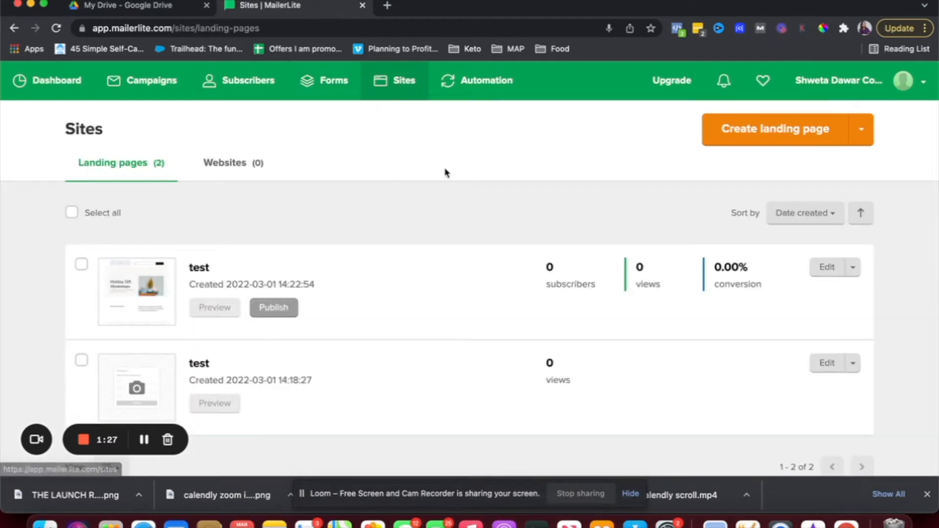
left_click(750, 135)
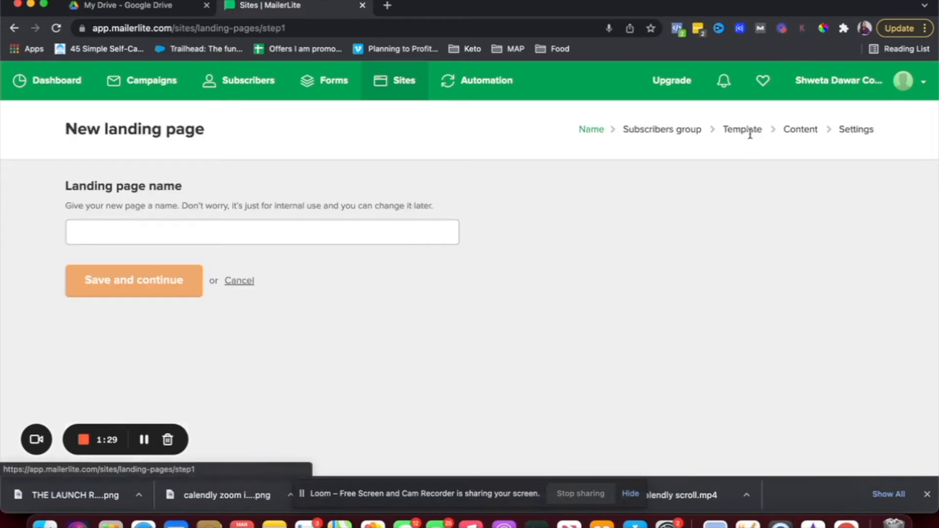
left_click(358, 238)
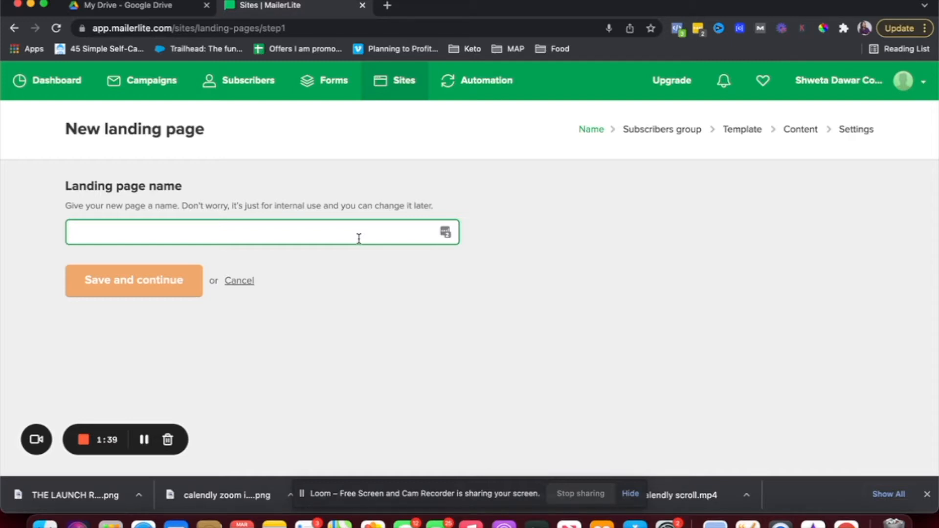
type("launch ")
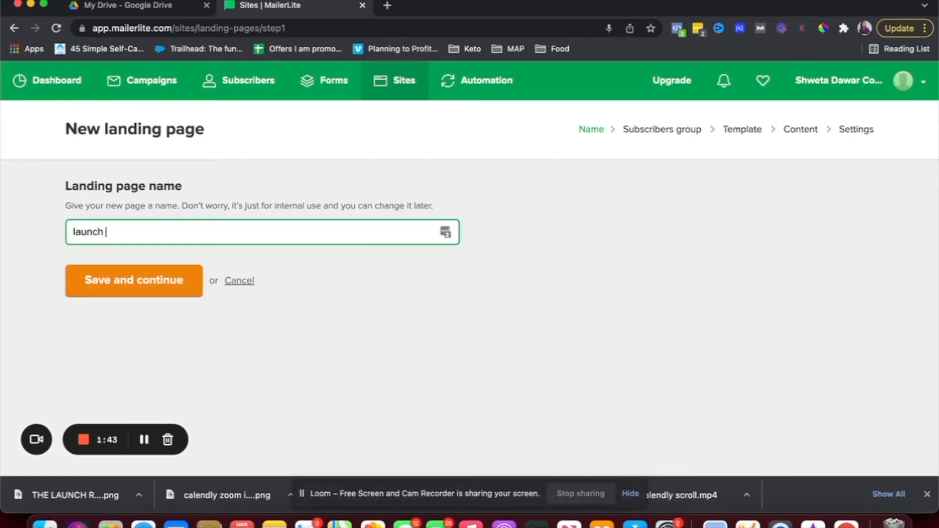
type("kit")
left_click(153, 293)
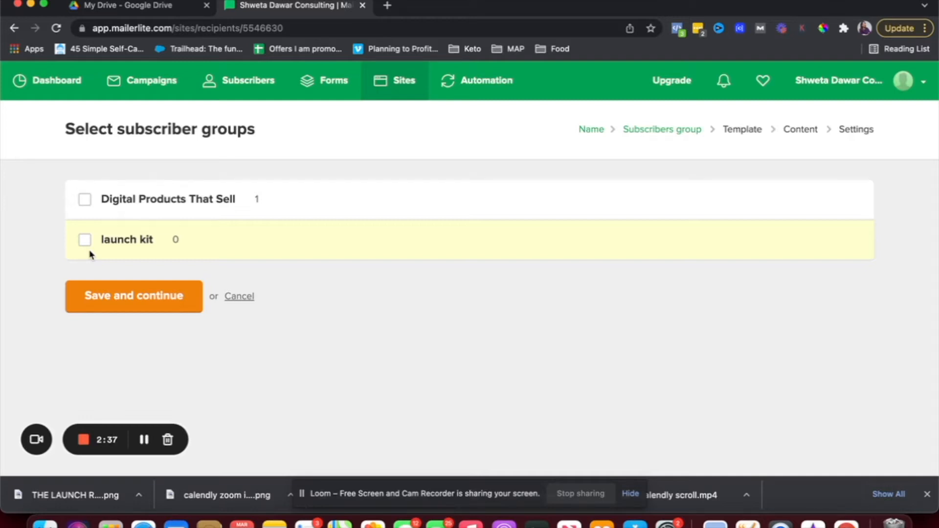
Send the page's signups to the 'launch kit' subscriber group and continue.
left_click(117, 239)
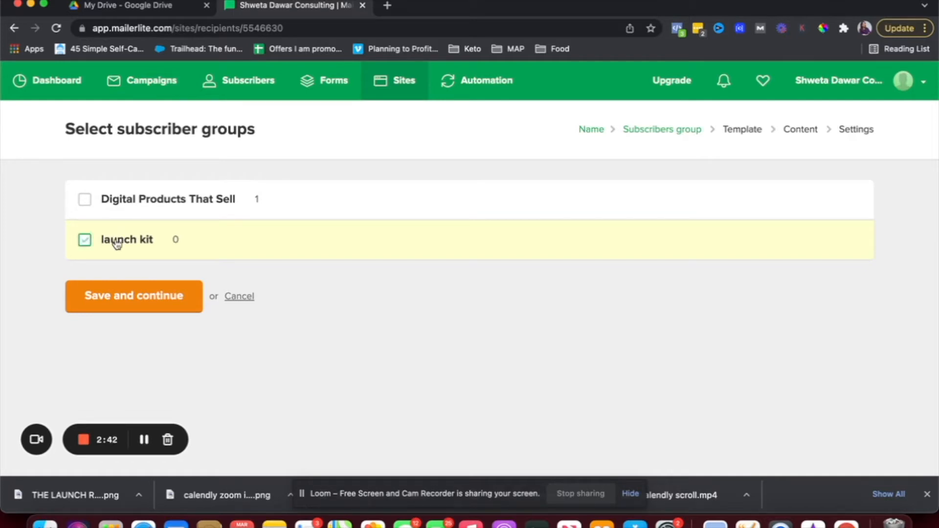
left_click(152, 299)
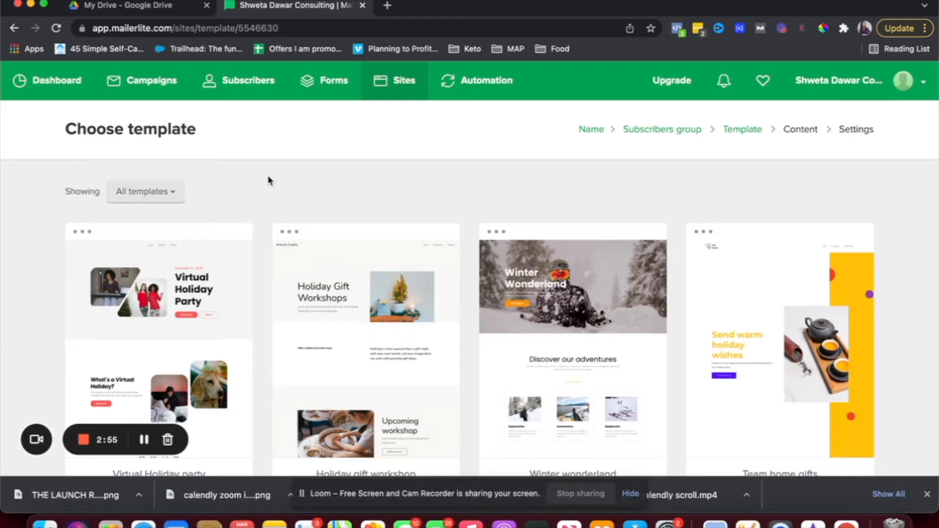
Browse the template gallery and pick the Virtual Holiday party template.
scroll(268, 179, "down", 5)
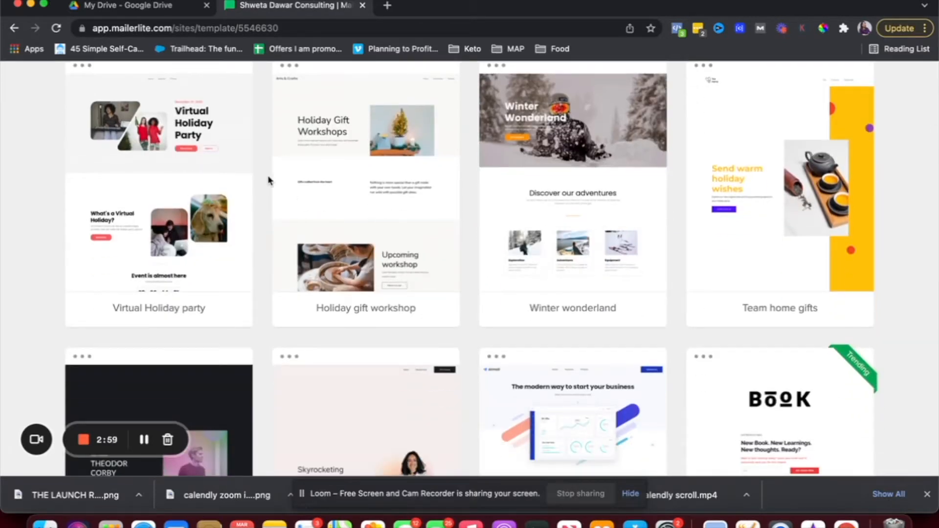
scroll(268, 180, "down", 5)
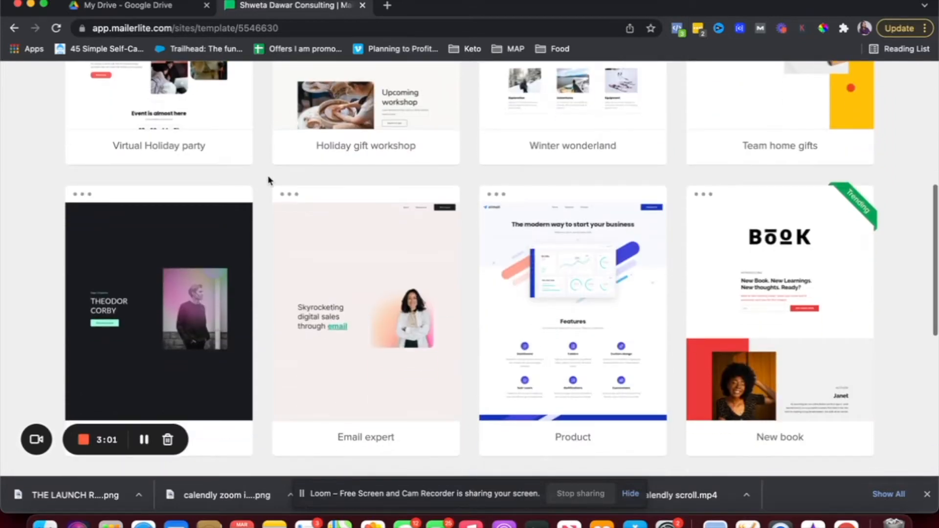
scroll(268, 180, "up", 2)
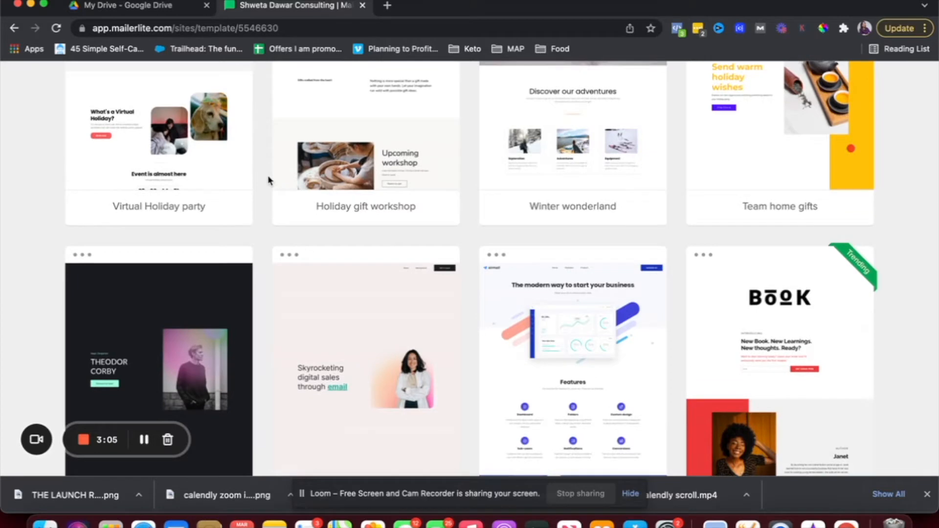
scroll(268, 177, "up", 5)
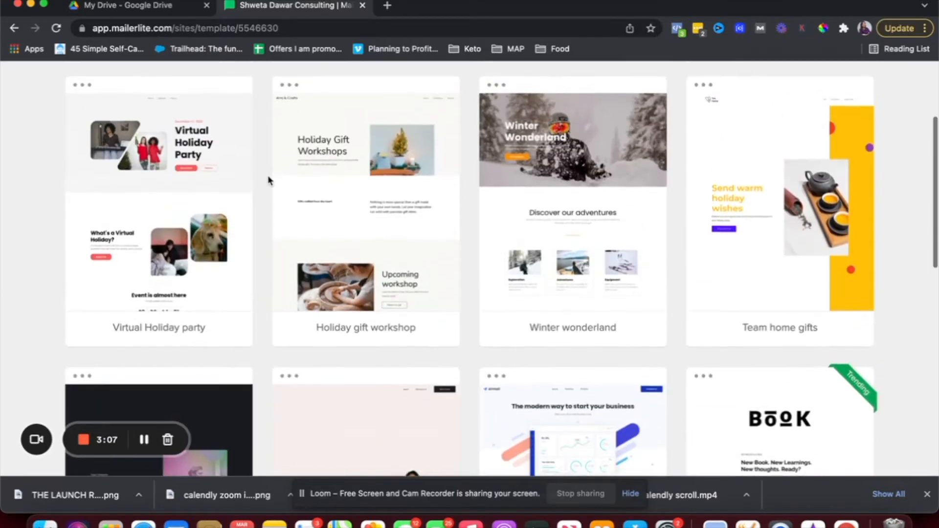
scroll(253, 228, "up", 3)
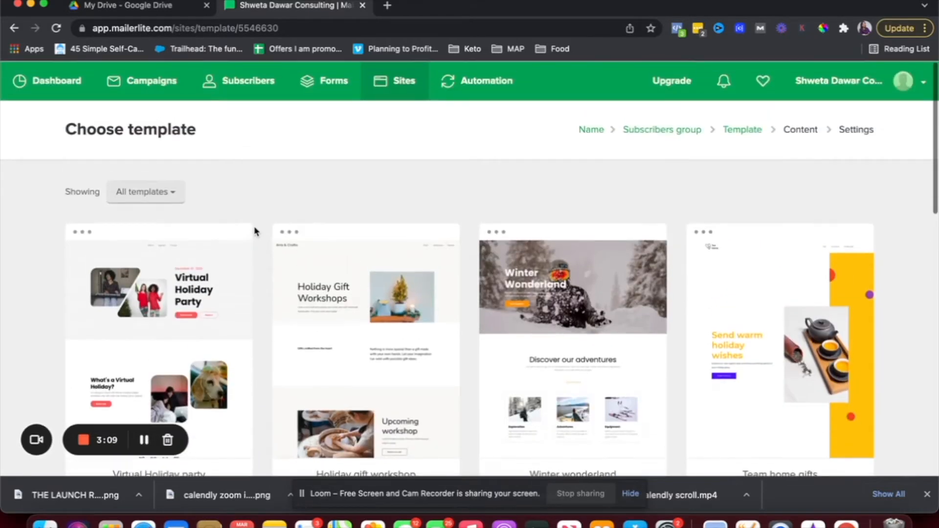
scroll(254, 227, "down", 2)
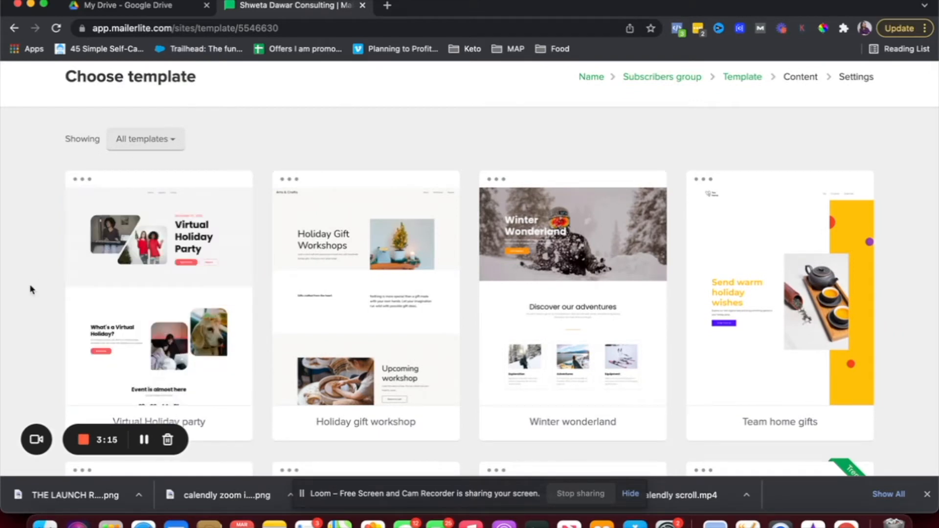
mouse_move(157, 299)
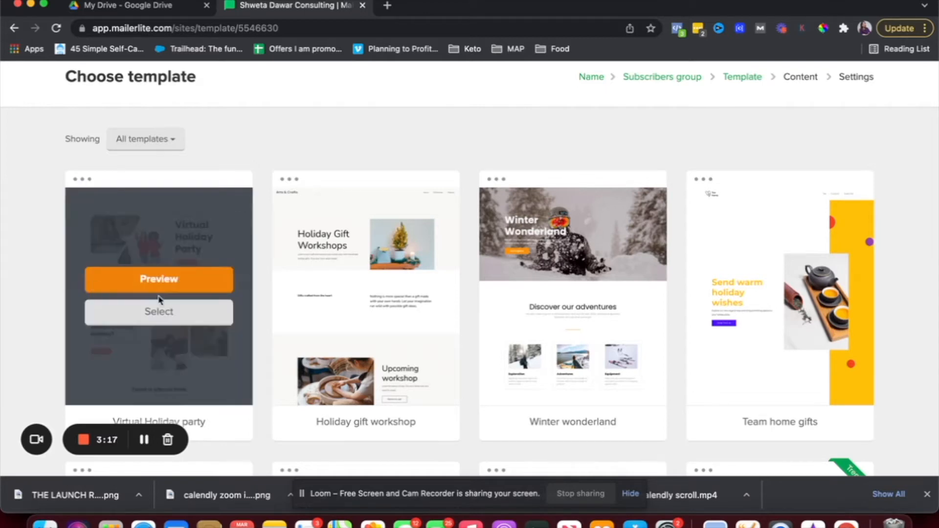
left_click(167, 315)
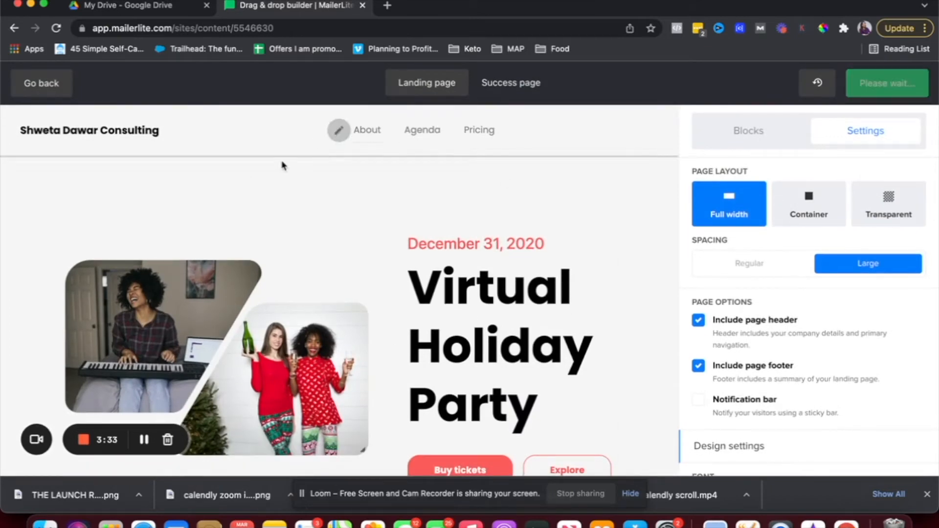
Delete the template's hero, intro, countdown, About and Agenda heading sections.
scroll(438, 342, "down", 8)
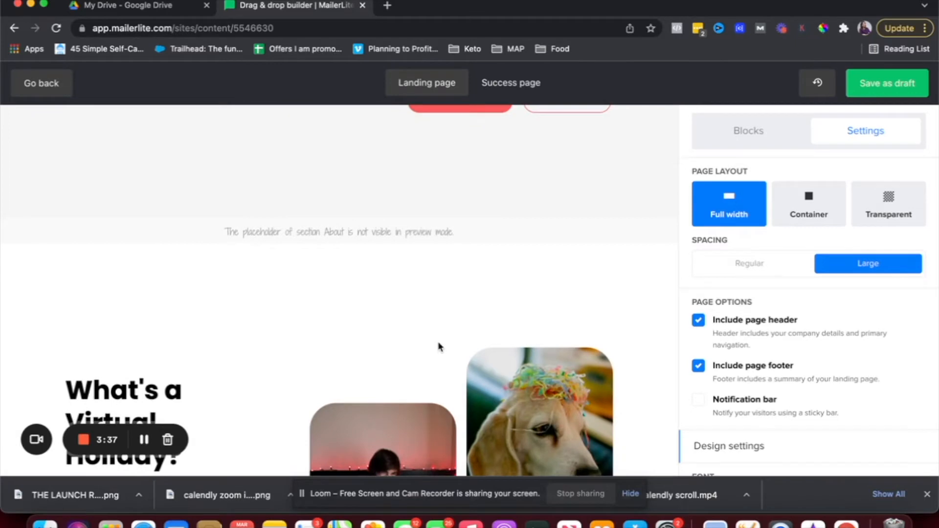
scroll(438, 345, "up", 8)
scroll(440, 346, "up", 3)
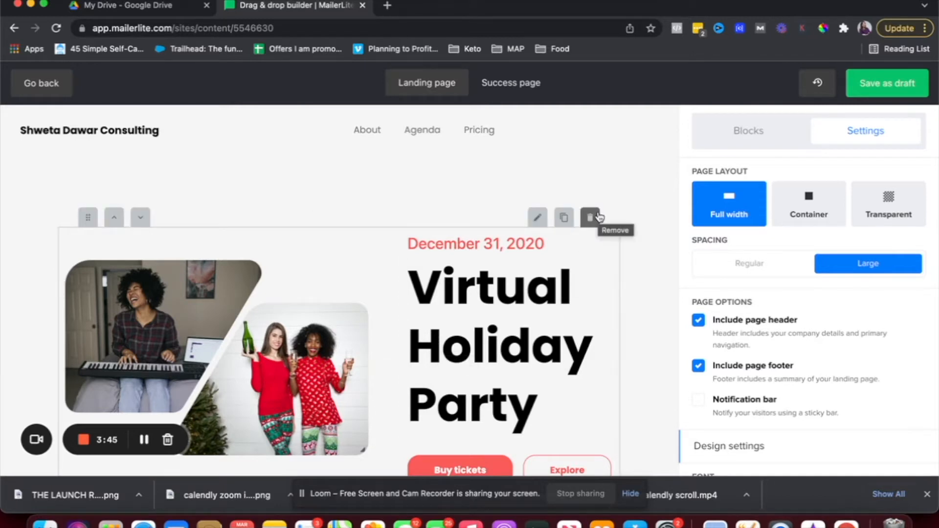
left_click(589, 217)
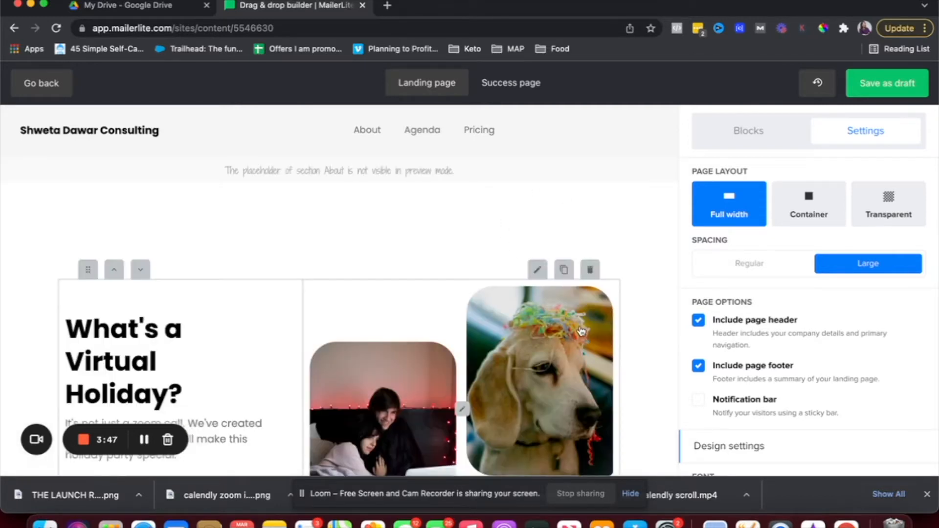
left_click(590, 272)
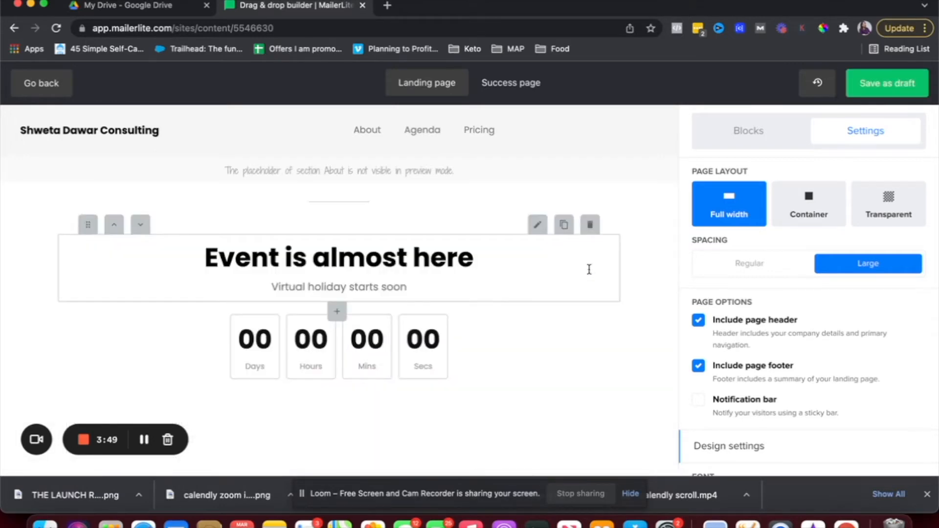
left_click(590, 221)
left_click(590, 205)
left_click(618, 167)
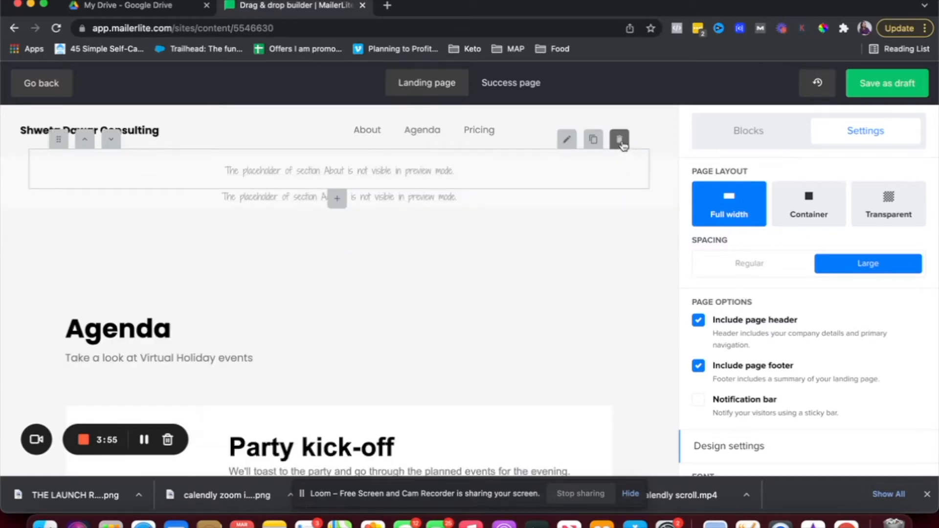
left_click(620, 139)
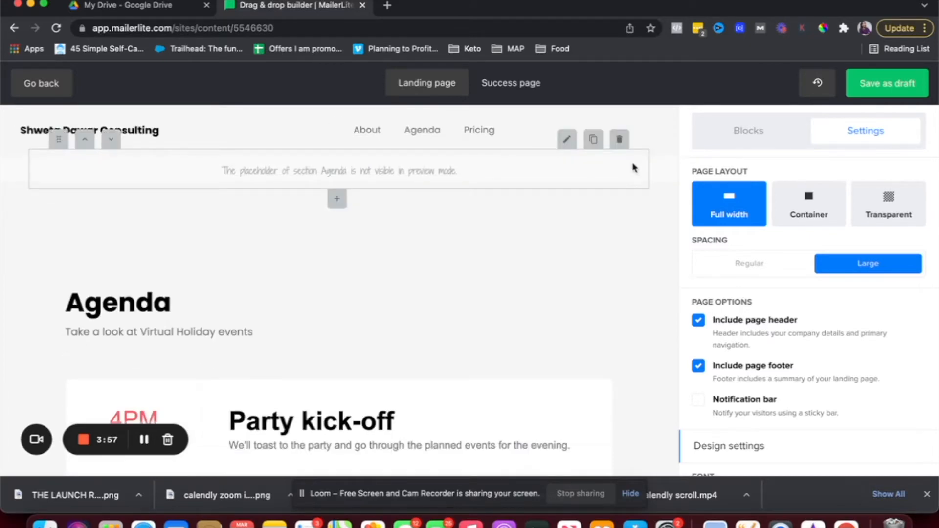
left_click(618, 139)
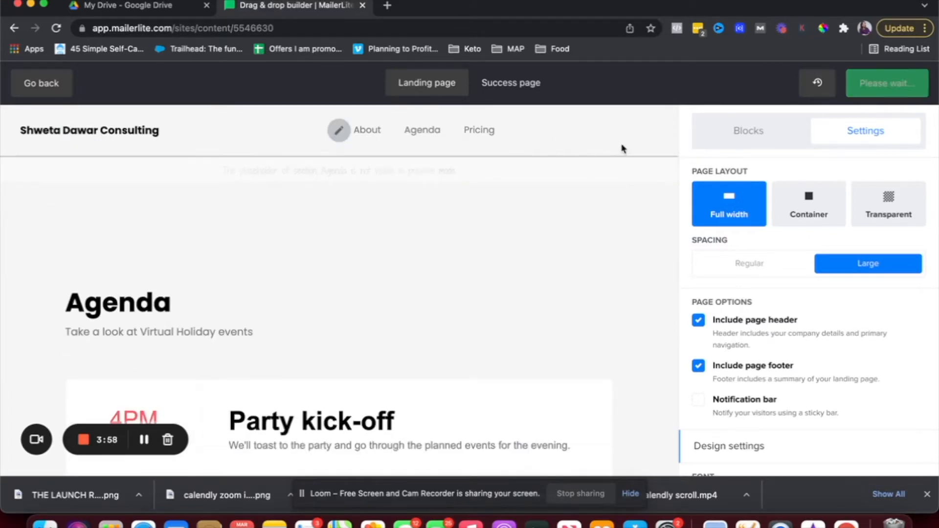
left_click(593, 245)
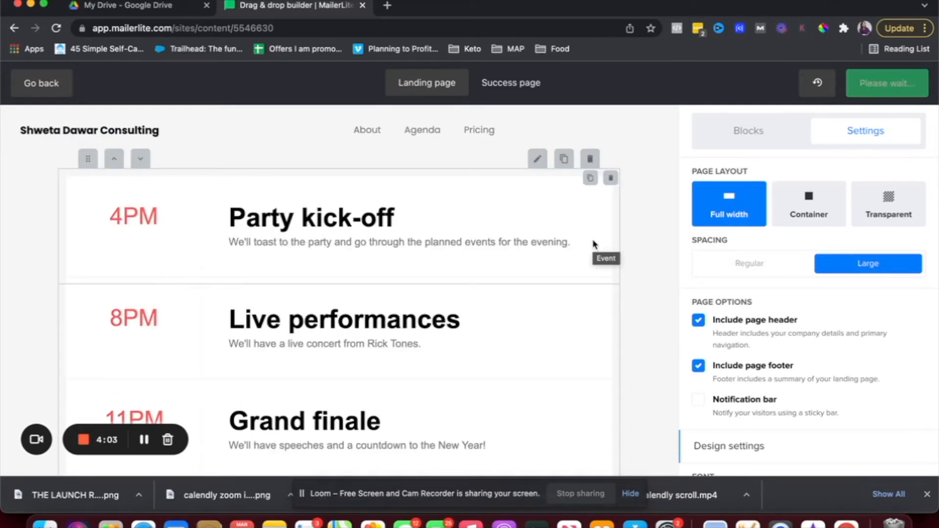
Delete the remaining agenda, pricing, performer, booking, Contact us and contact form sections.
left_click(590, 159)
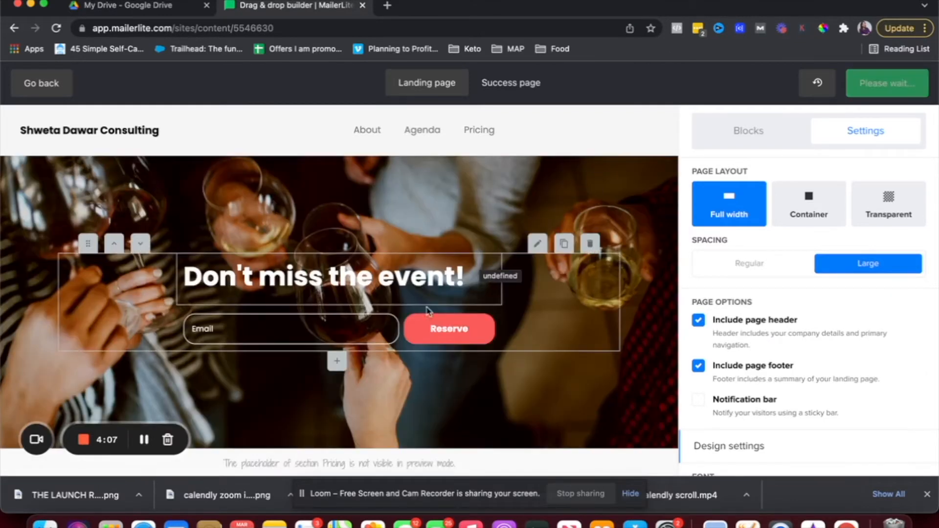
left_click(589, 243)
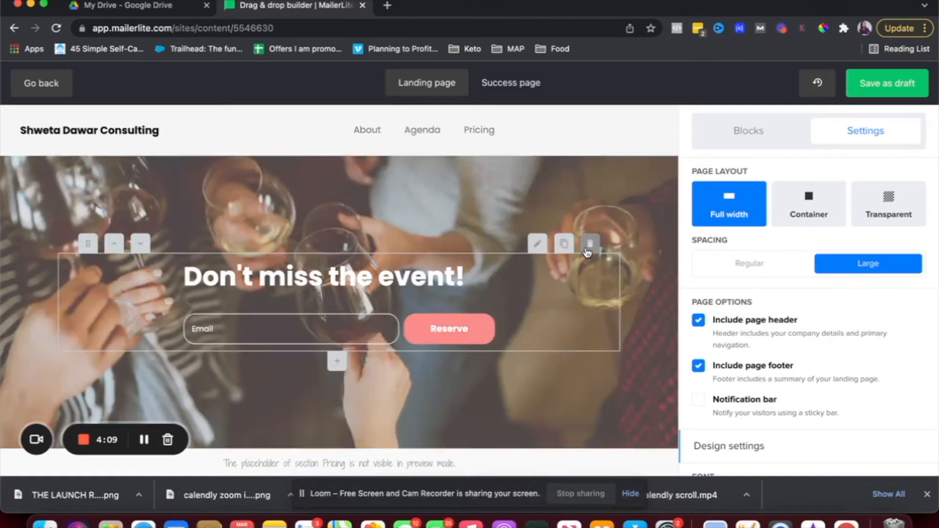
left_click(619, 141)
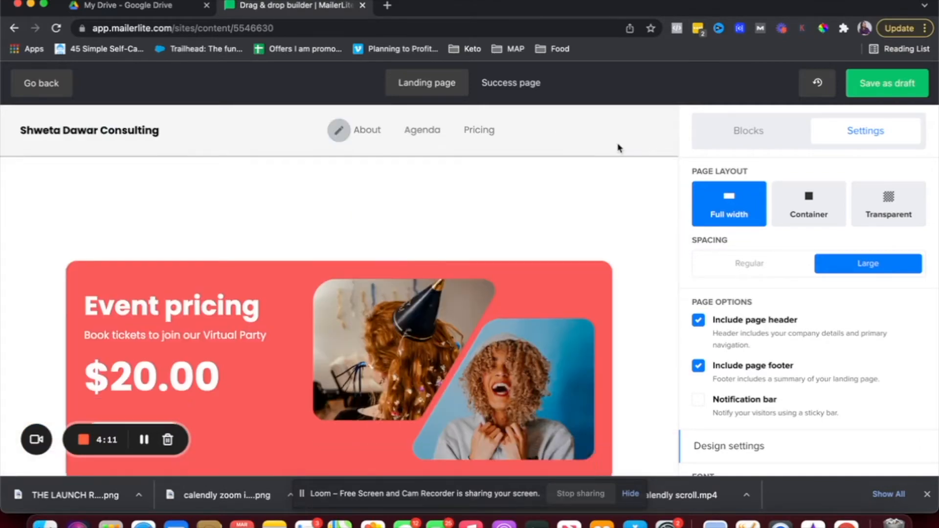
left_click(589, 243)
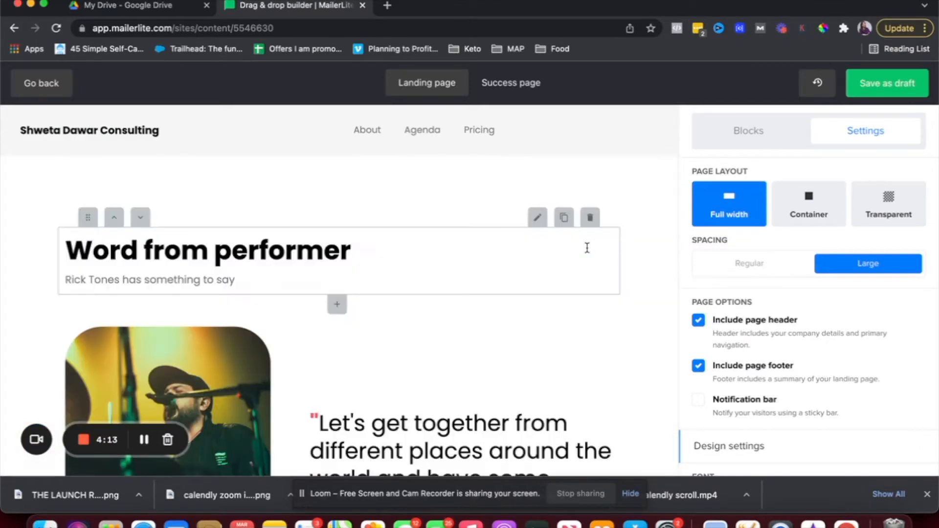
left_click(591, 220)
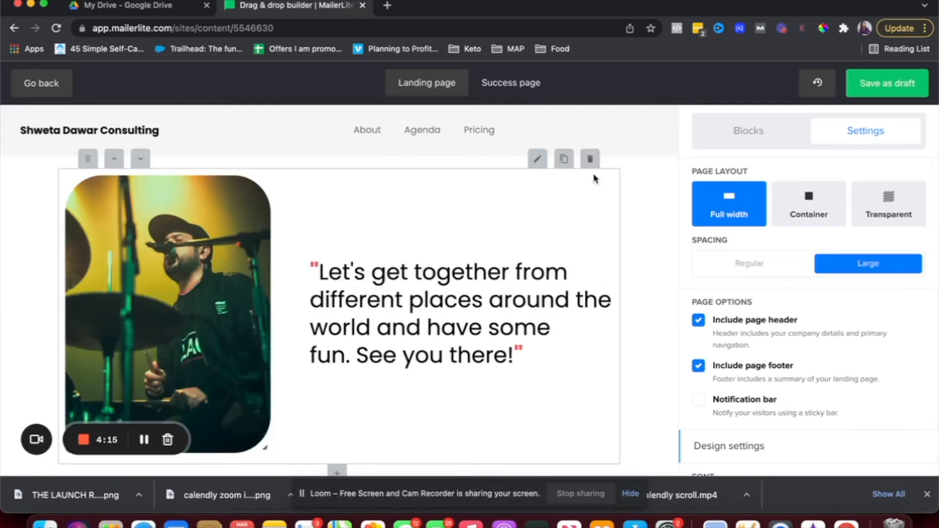
left_click(590, 160)
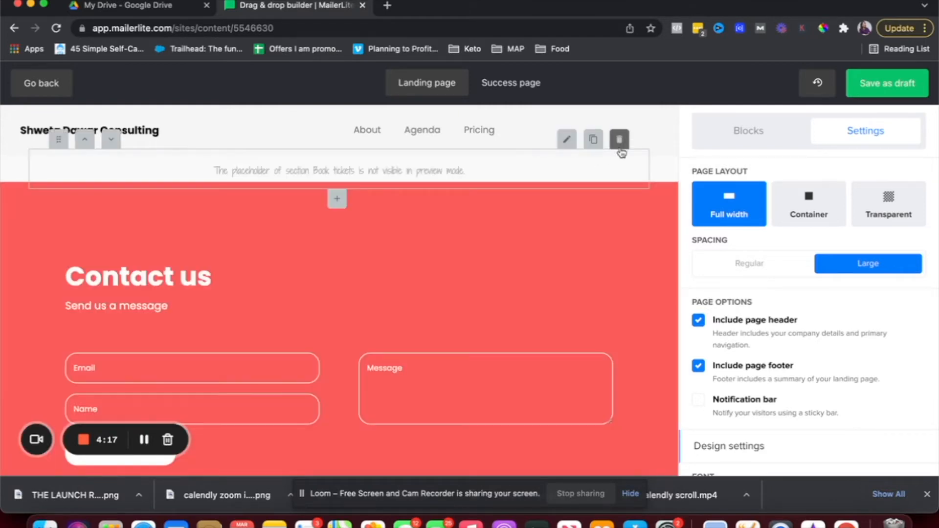
left_click(618, 141)
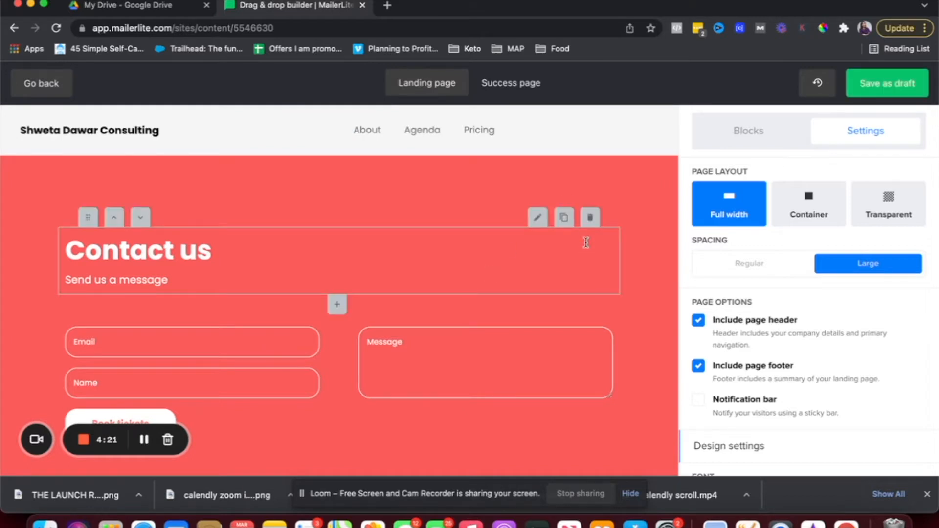
left_click(590, 217)
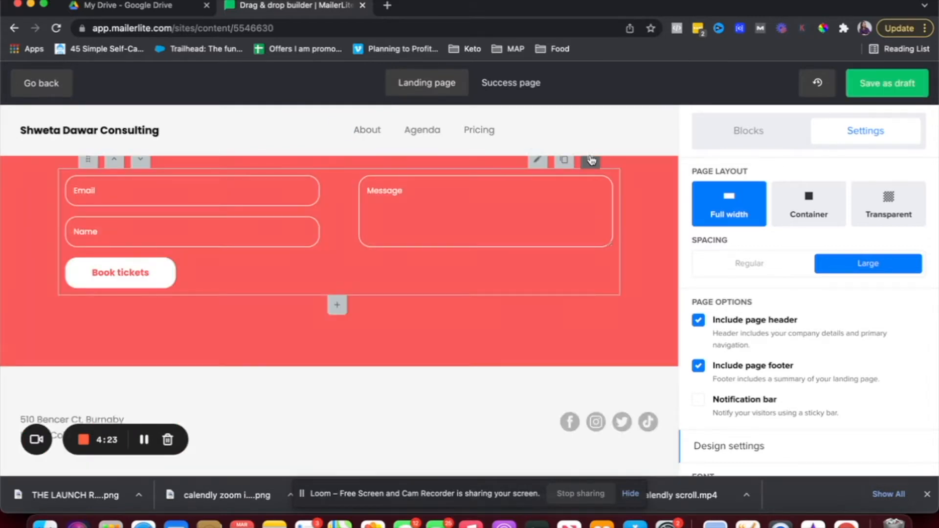
left_click(593, 153)
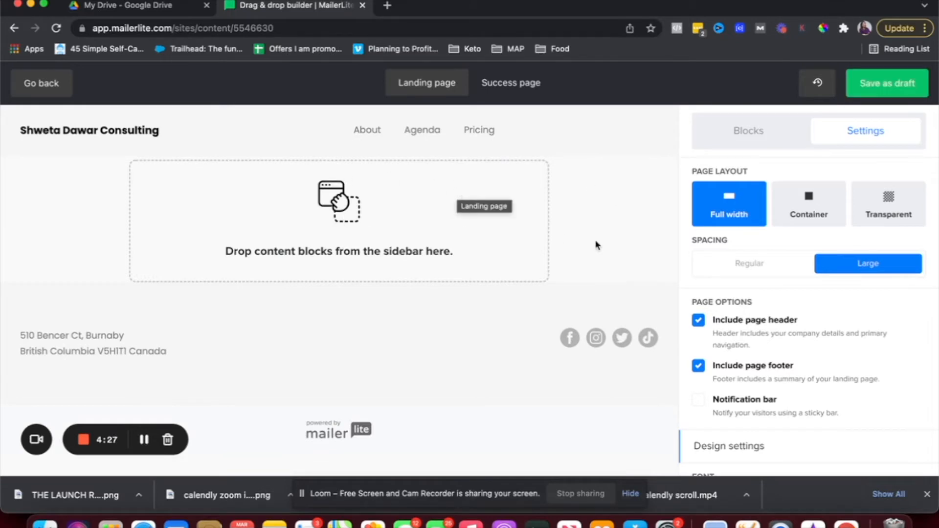
Drop a Signup form block into the empty section with media and text included.
left_click(745, 131)
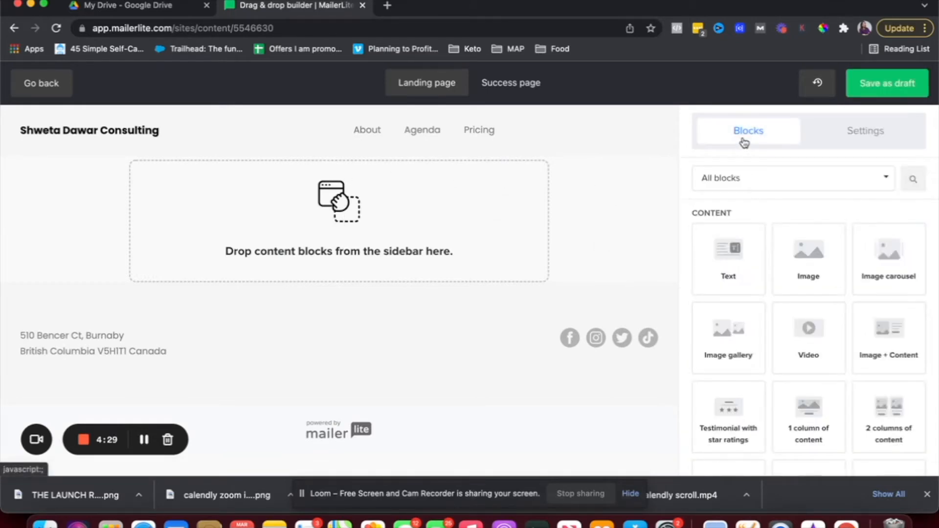
scroll(807, 341, "down", 7)
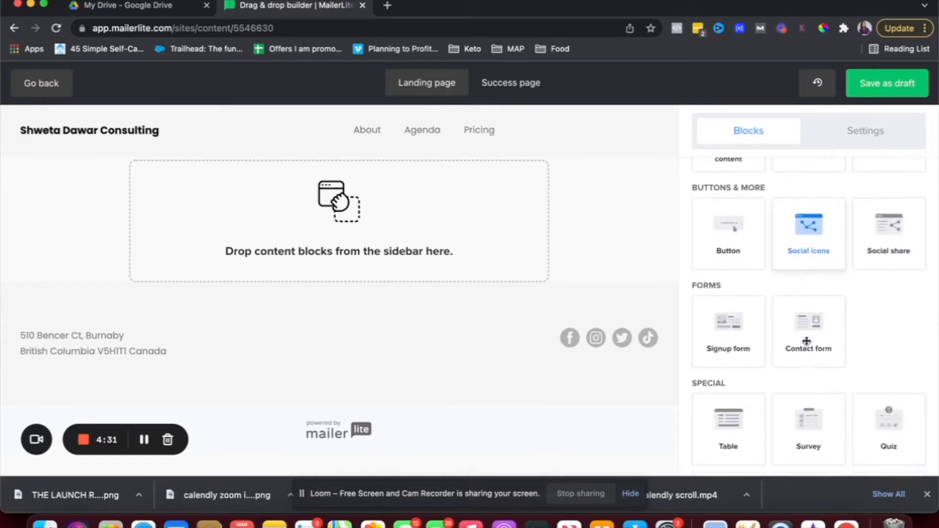
left_click_drag(729, 327, 387, 253)
mouse_move(575, 185)
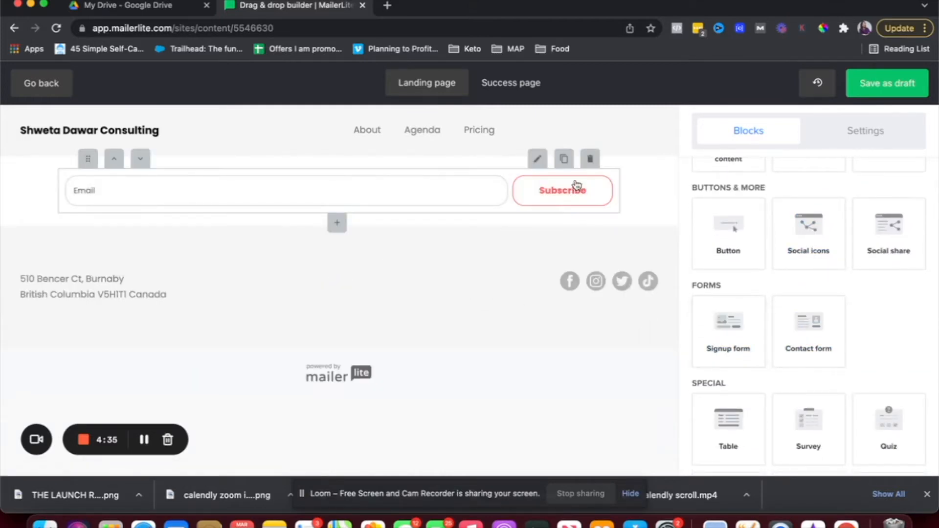
left_click(538, 160)
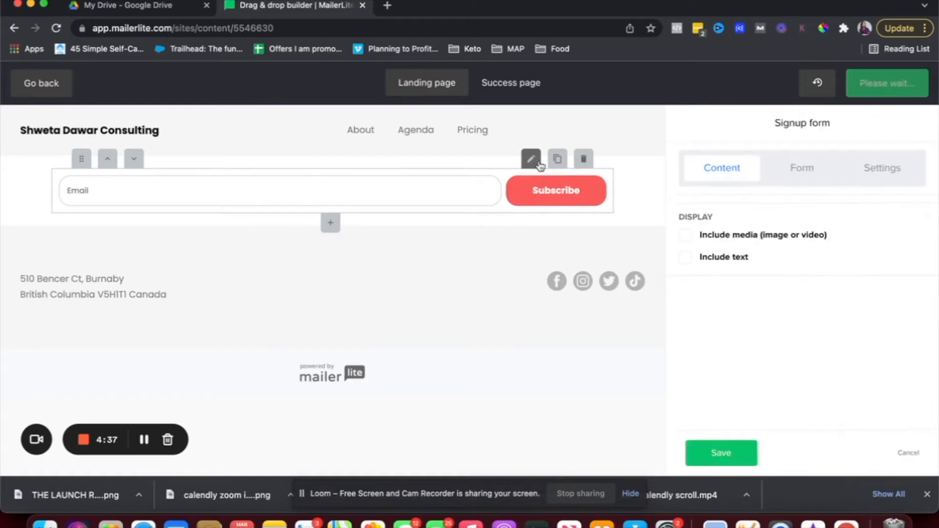
left_click(640, 237)
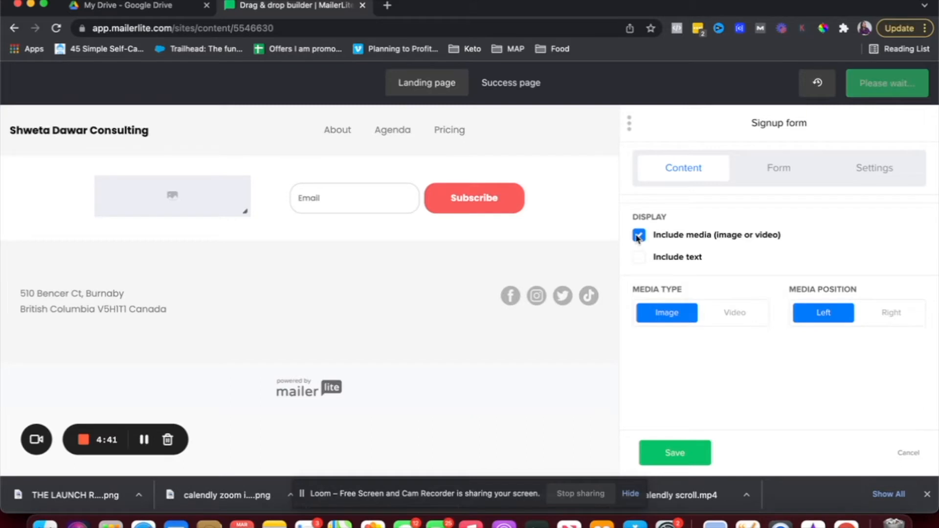
left_click(637, 263)
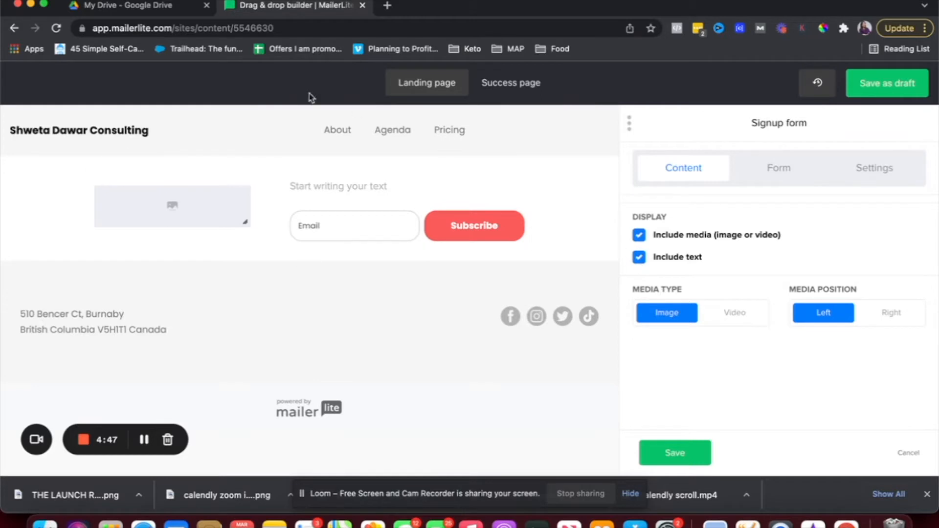
Open the settings for the signup form's image slot.
mouse_move(176, 218)
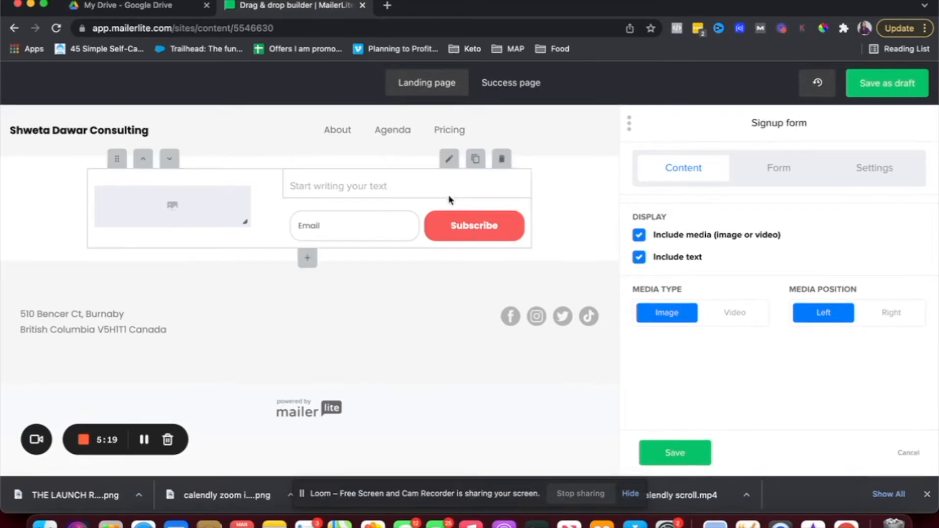
left_click(372, 230)
left_click(425, 205)
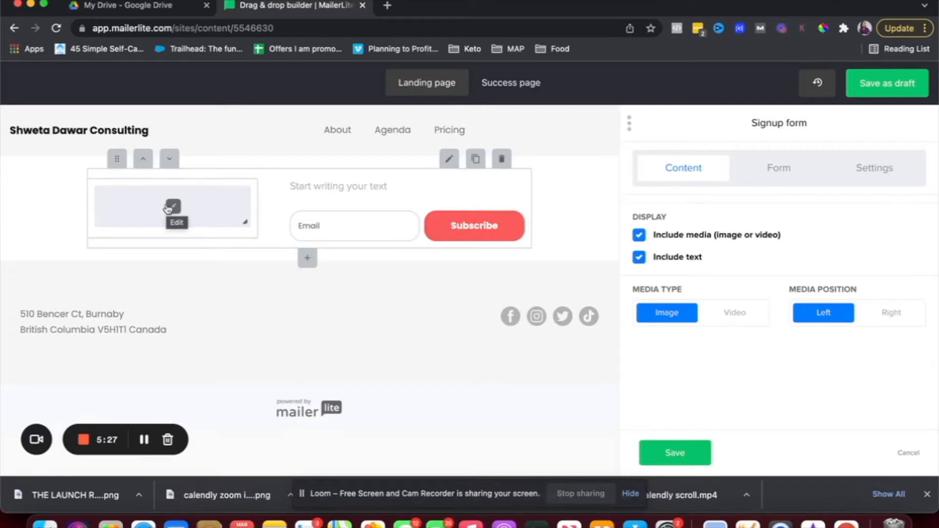
left_click(167, 207)
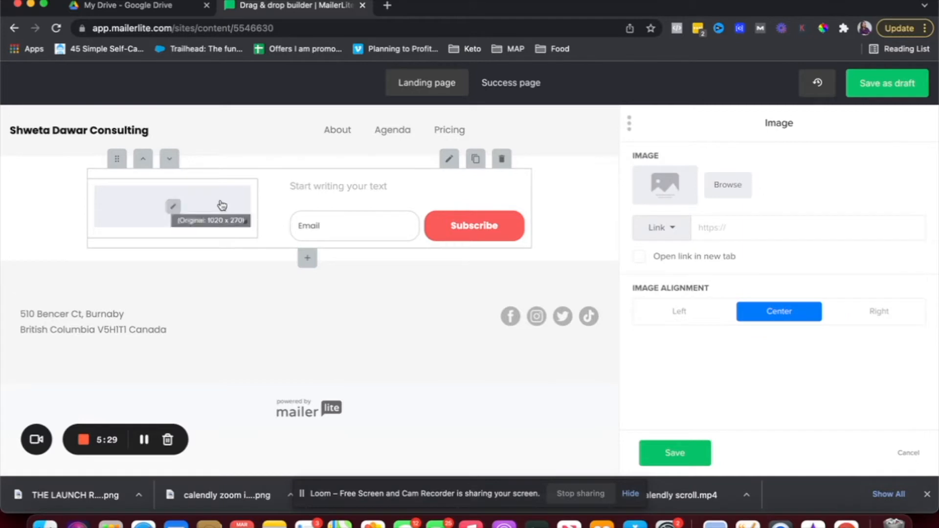
Upload the Launch Ready Toolkit PNG in File manager and insert it into the image slot.
left_click(722, 193)
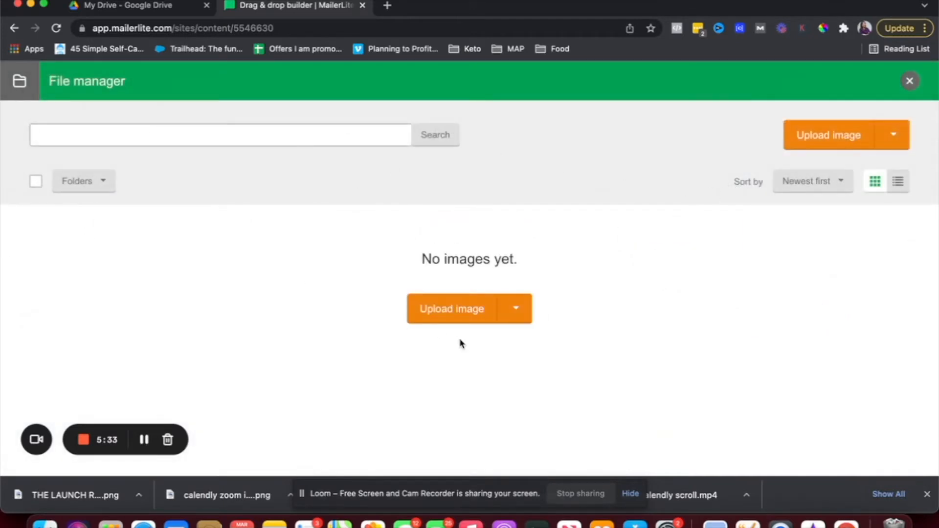
left_click_drag(80, 495, 308, 389)
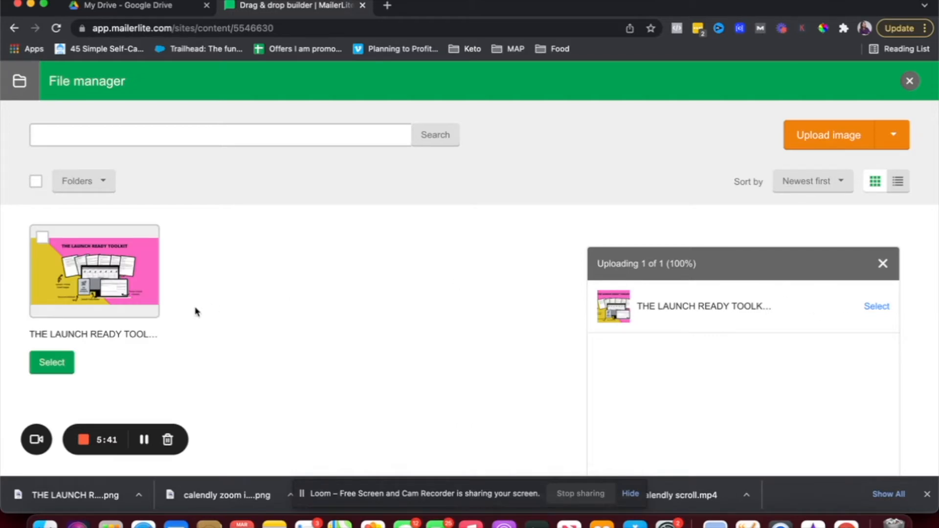
left_click(43, 377)
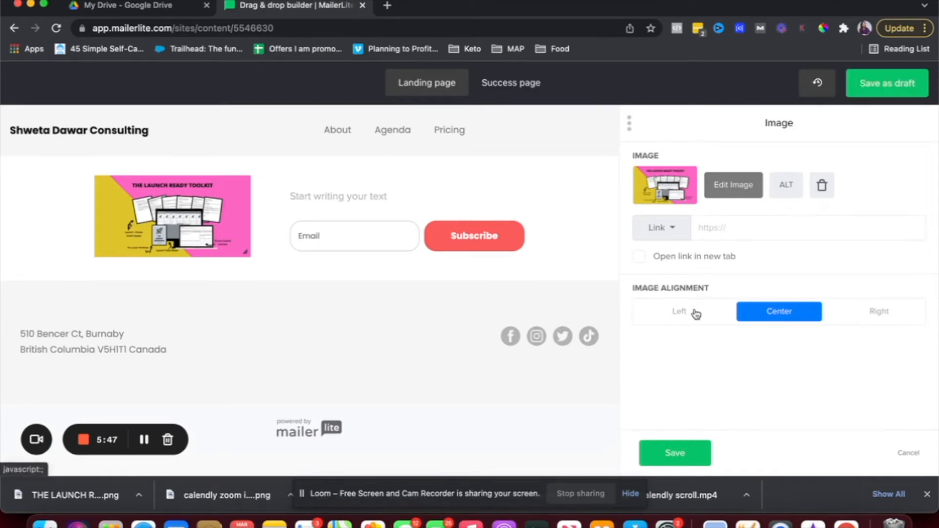
left_click(749, 198)
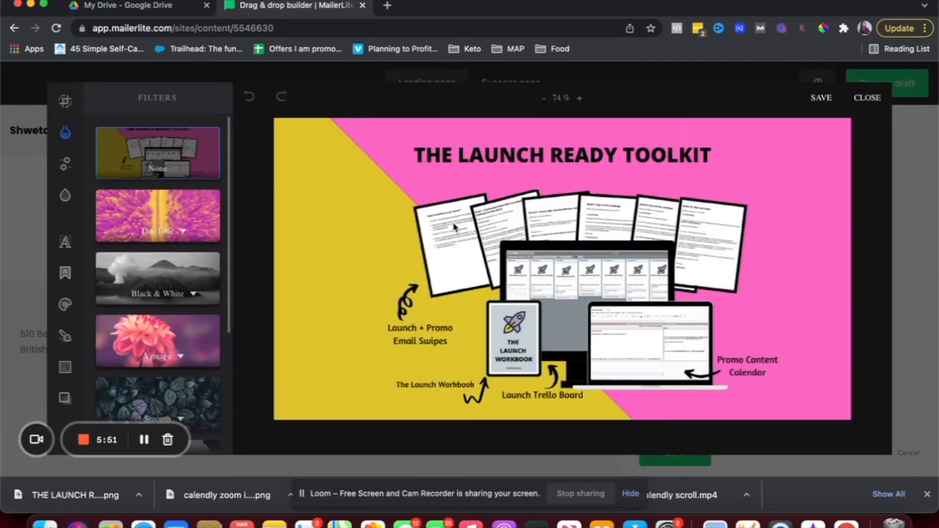
scroll(162, 266, "down", 3)
scroll(162, 266, "down", 2)
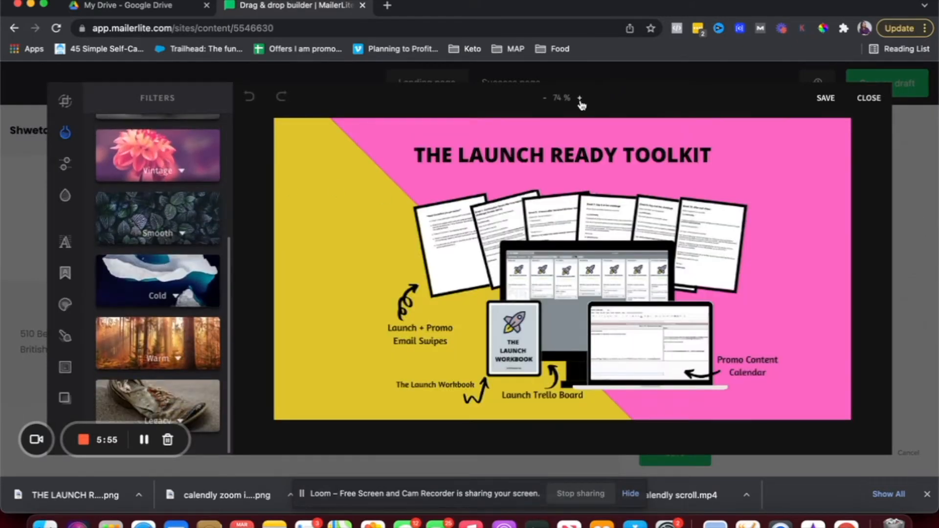
left_click(580, 100)
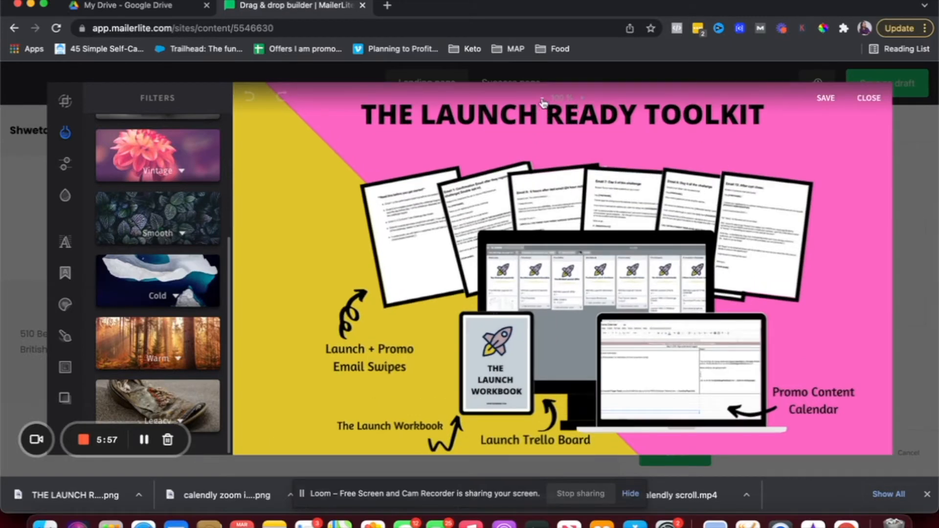
left_click(542, 100)
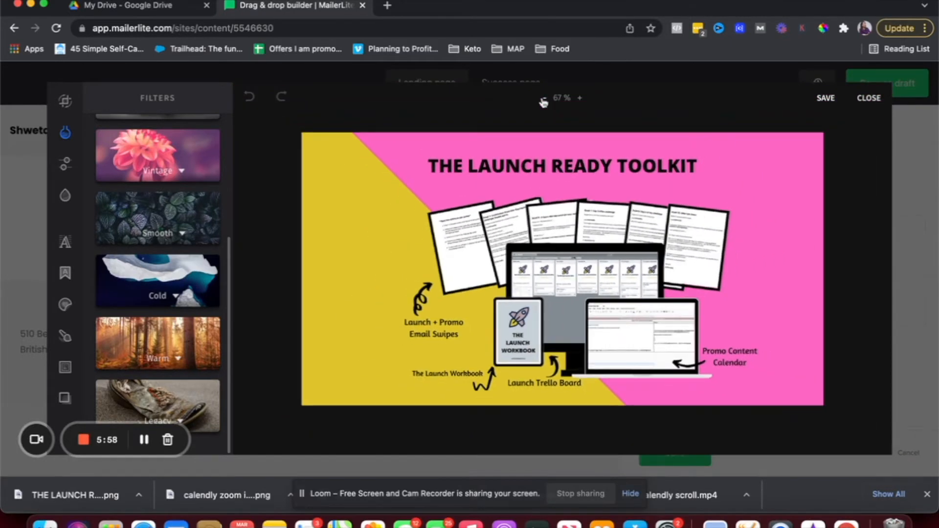
left_click(827, 98)
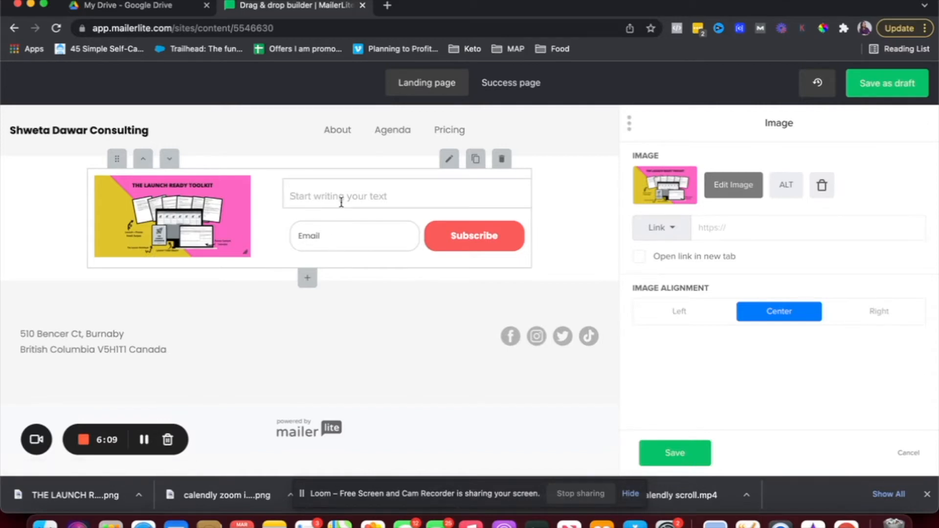
Write the blurb 'Get started with your launch easily… Sign up below to get access now!'.
left_click(341, 202)
type("Get started with yout")
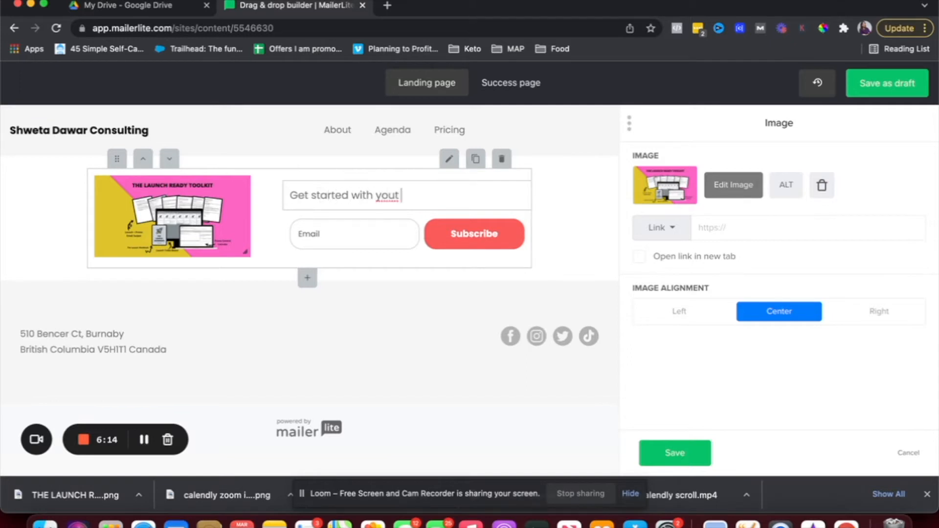
key("BackSpace")
type("r launch eas")
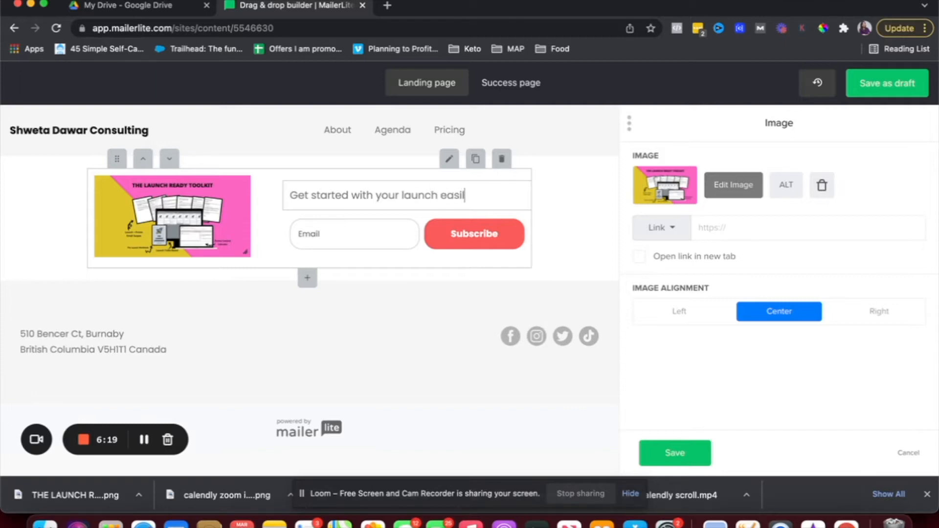
type("ily by using this")
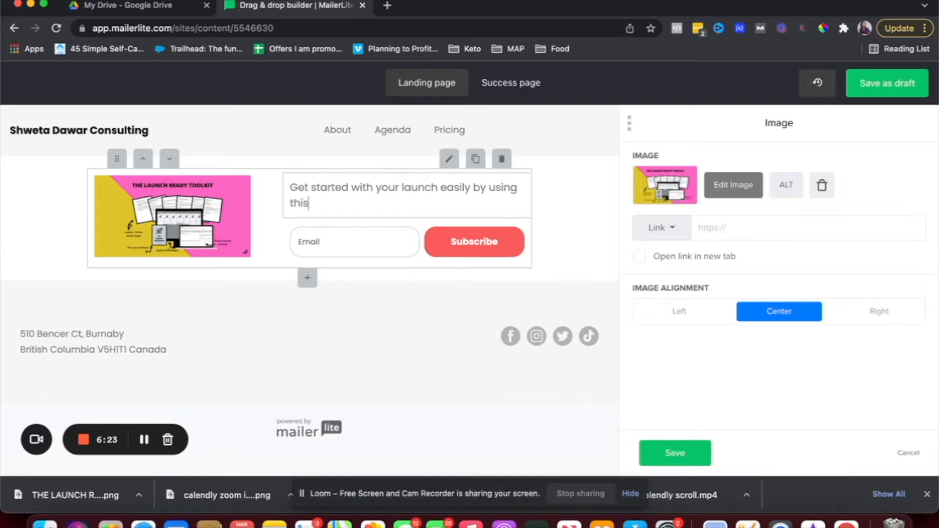
type(" done for you")
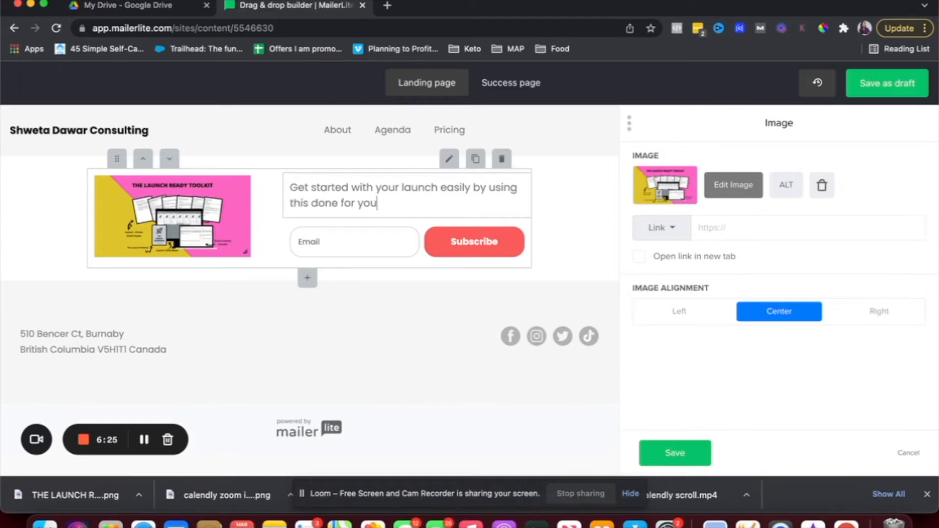
type(" launch kit. Sign up below")
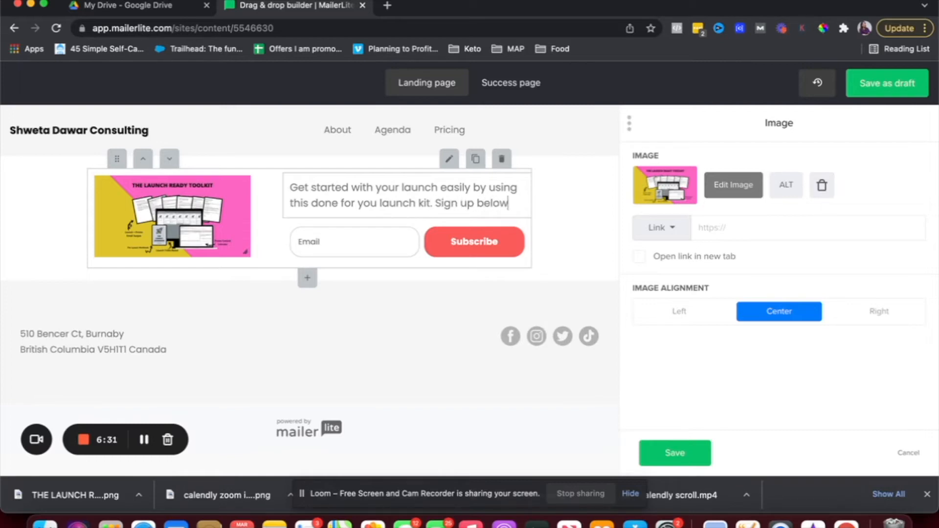
type(" to get access now!")
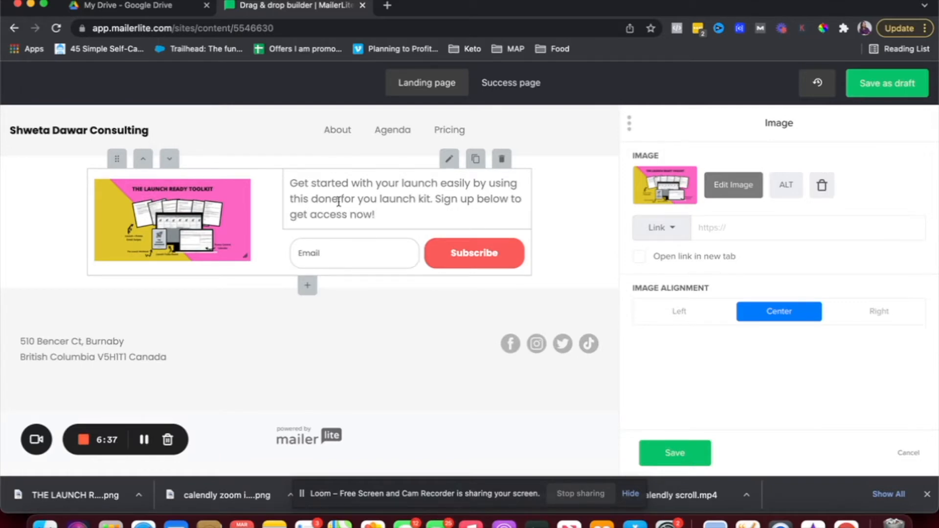
left_click(474, 256)
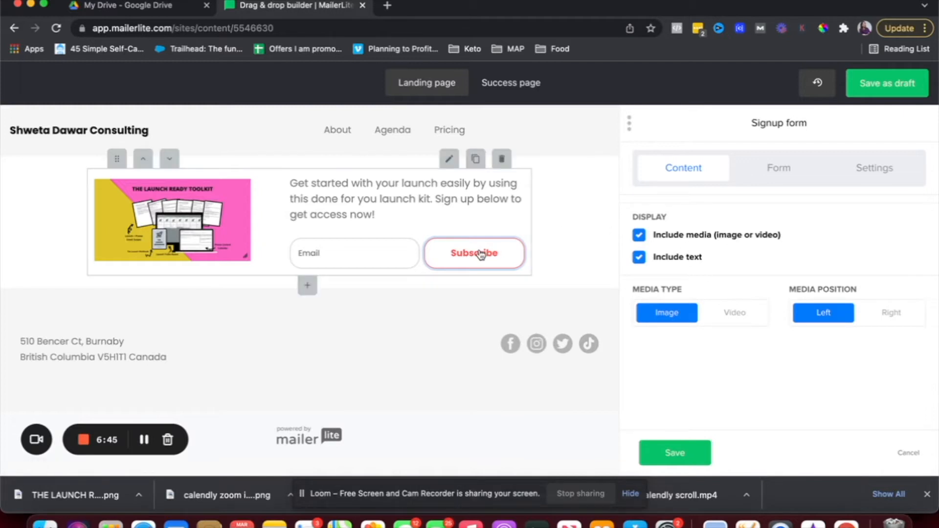
Change the signup button text from Subscribe to 'Sign up now!'.
left_click(775, 170)
double_click(678, 264)
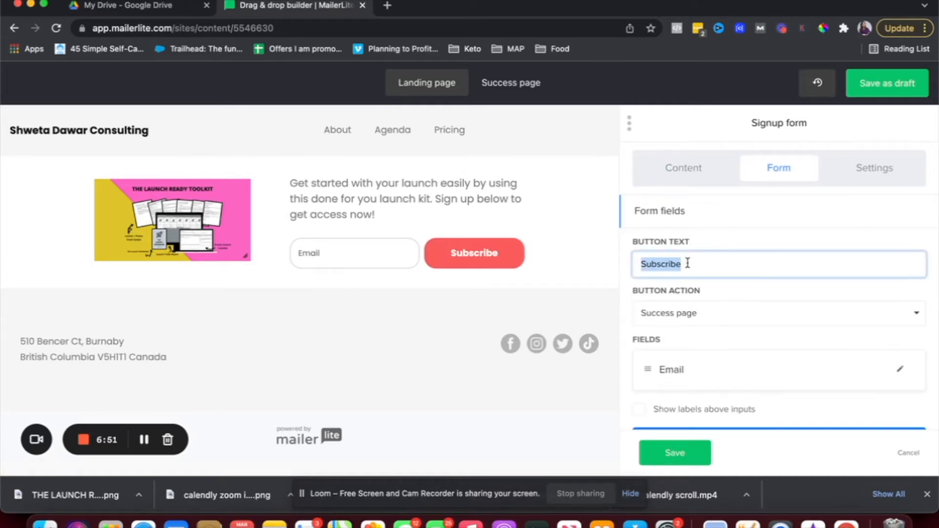
key("Escape")
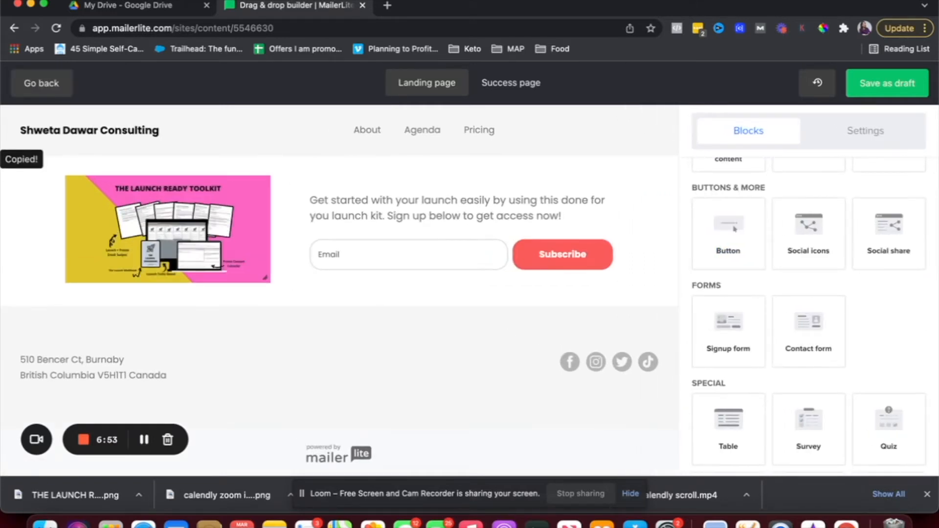
left_click(562, 254)
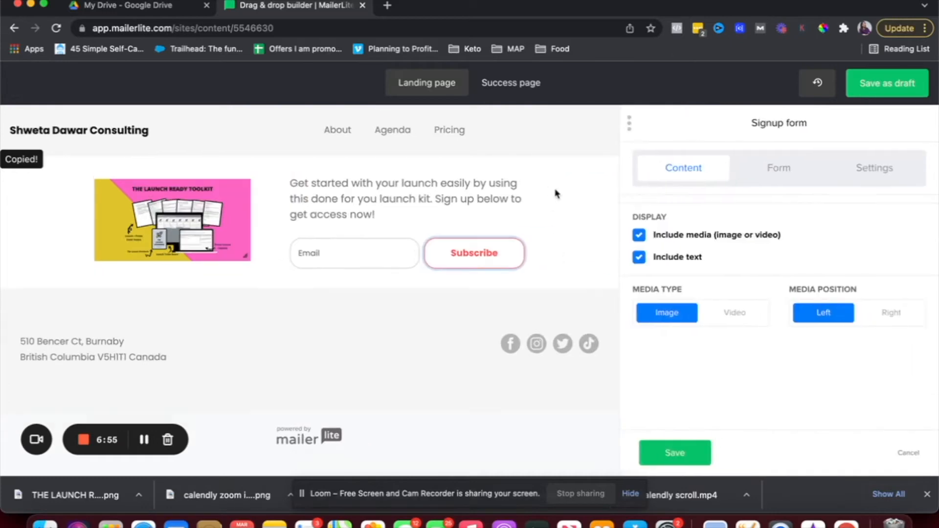
left_click(784, 174)
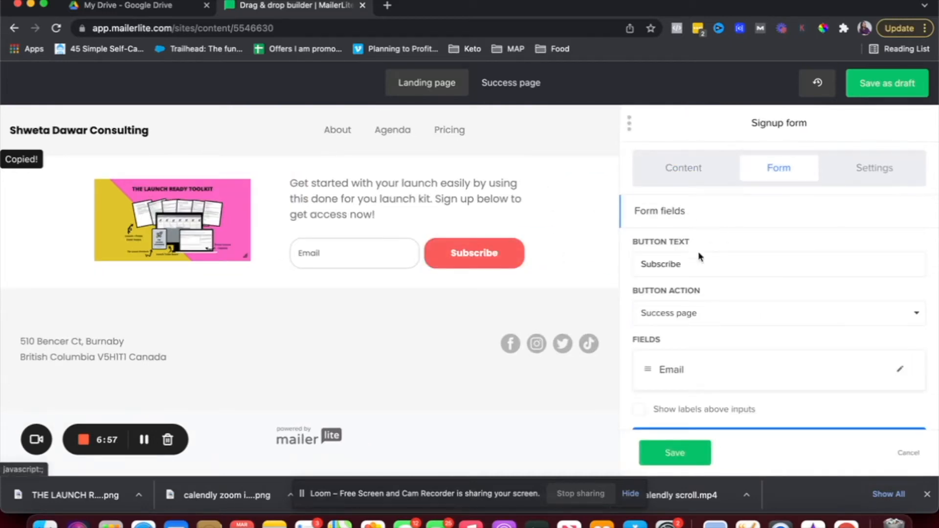
double_click(712, 265)
key("Escape")
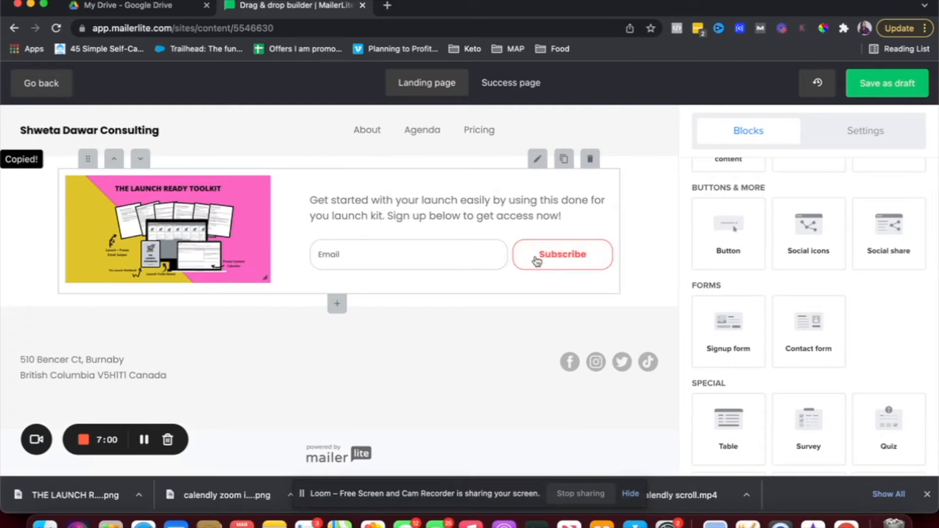
left_click(537, 159)
left_click(781, 179)
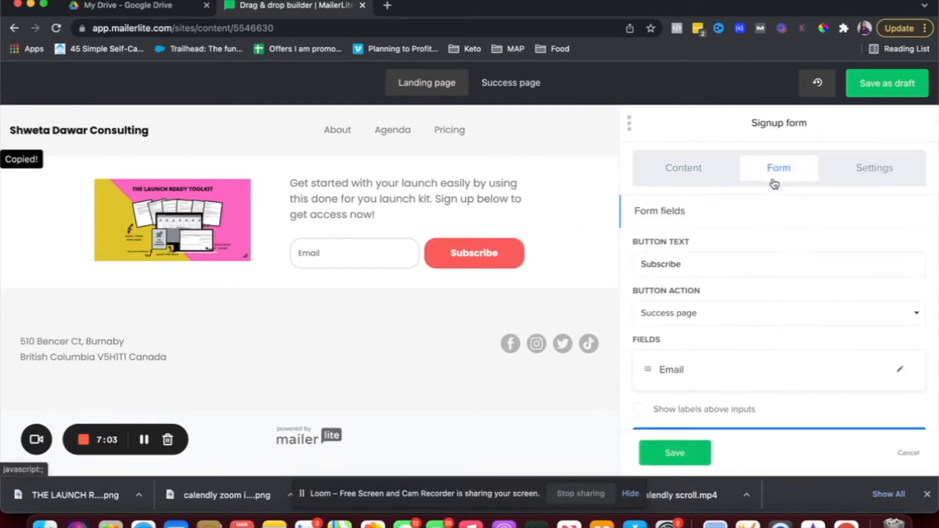
double_click(708, 253)
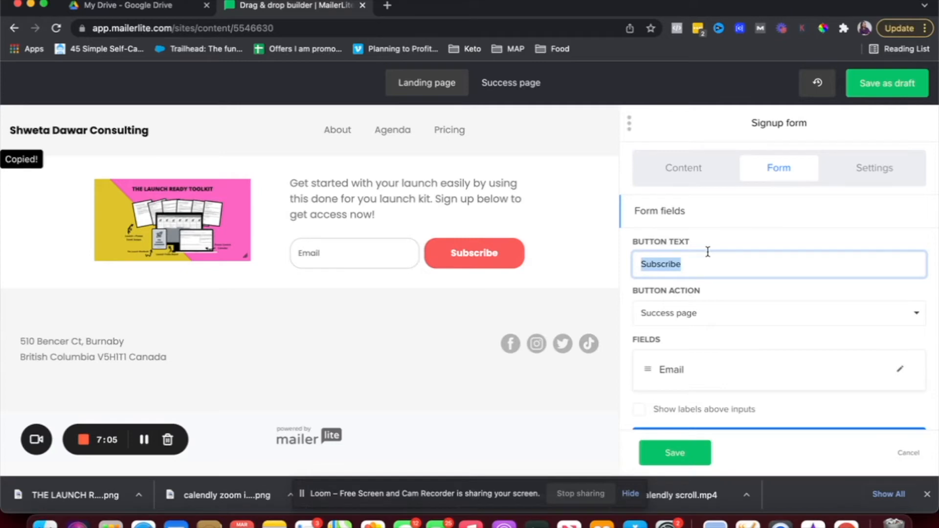
type("Sign up now!")
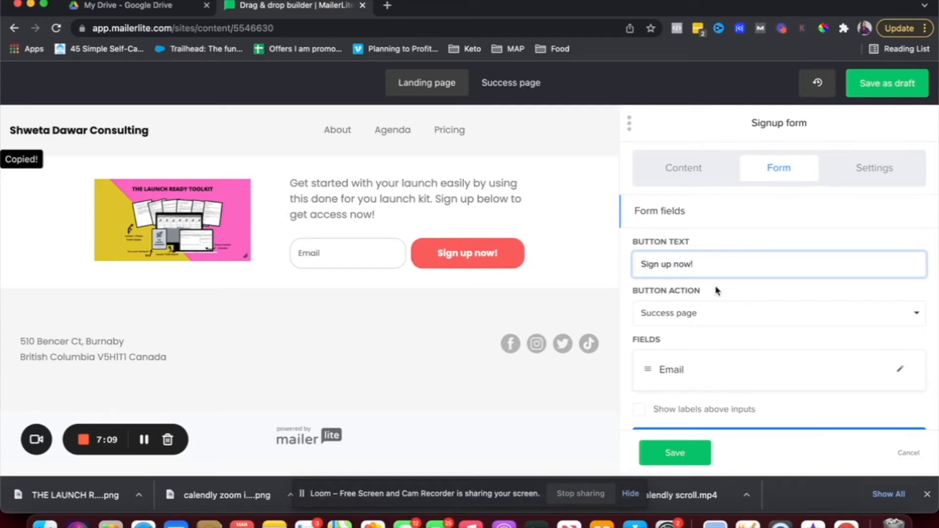
Try the Redirect to button action, then set it back to Success page.
left_click(722, 323)
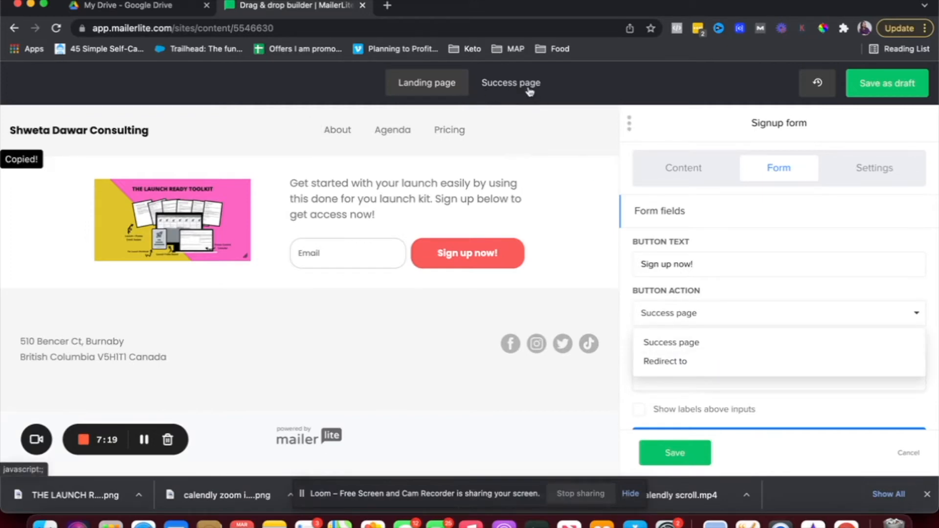
left_click(718, 371)
left_click(716, 362)
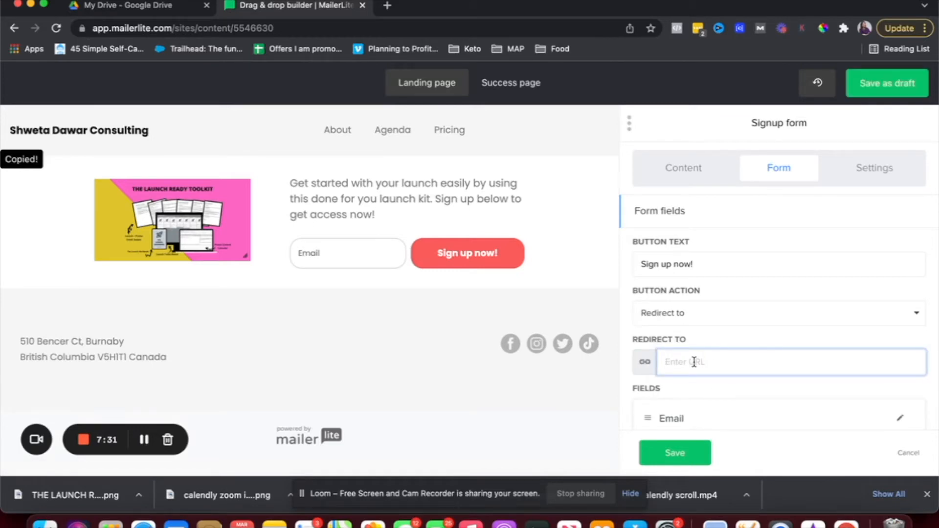
left_click(679, 315)
left_click(682, 341)
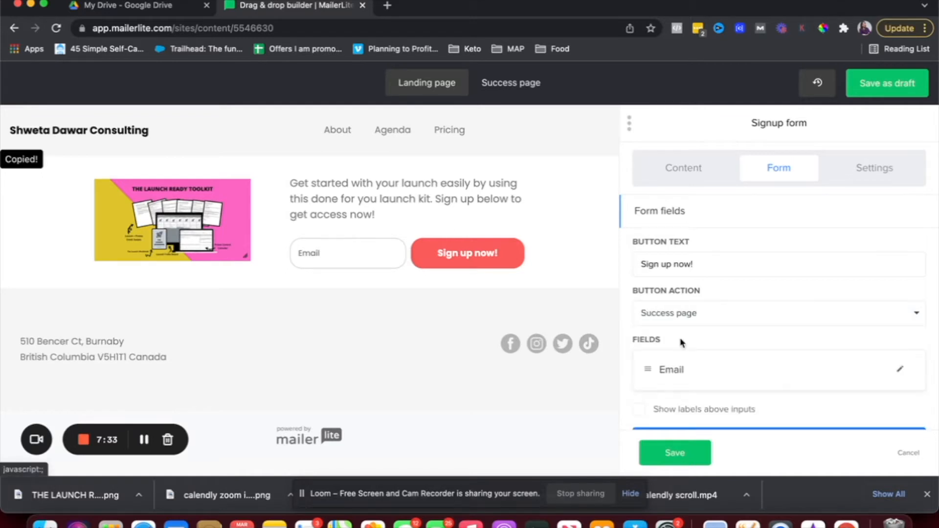
scroll(682, 343, "down", 2)
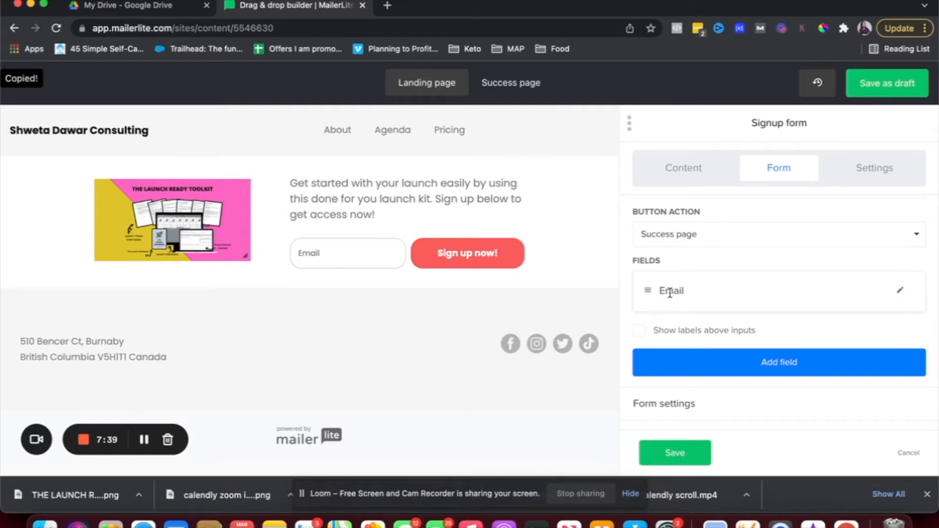
Add a Name field above Email, keep input labels off, and expand Form settings.
left_click(774, 361)
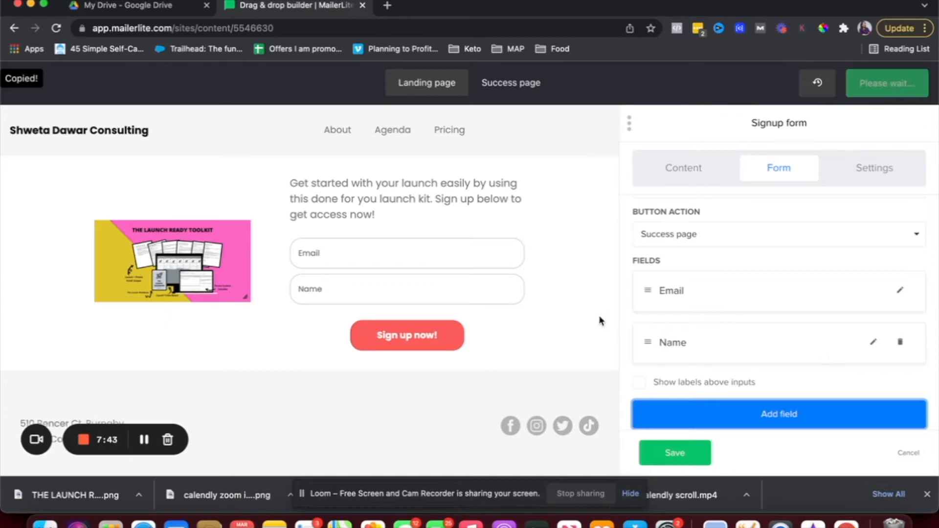
left_click_drag(646, 343, 644, 305)
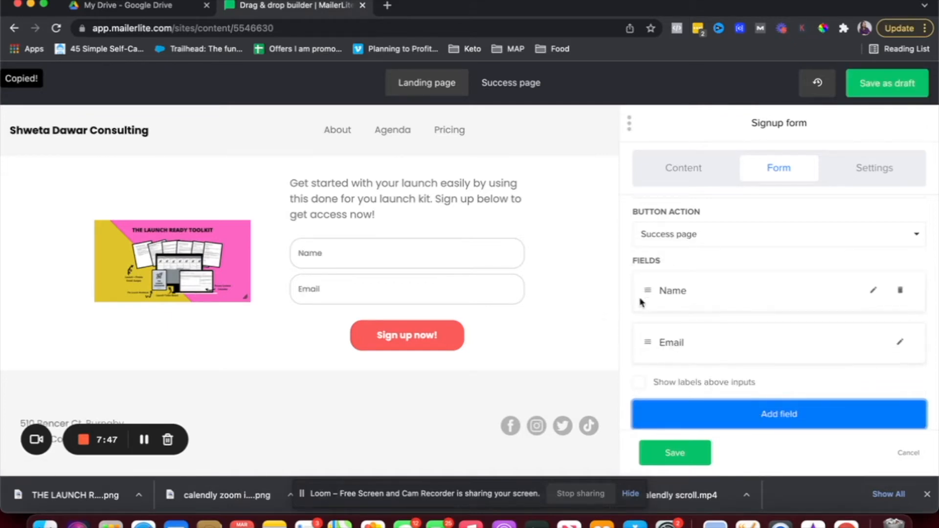
scroll(649, 319, "down", 2)
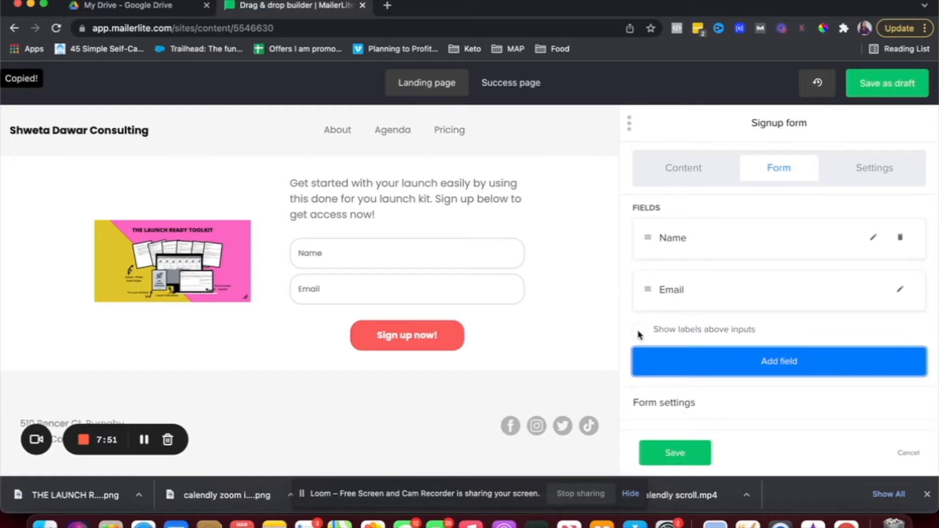
left_click(639, 332)
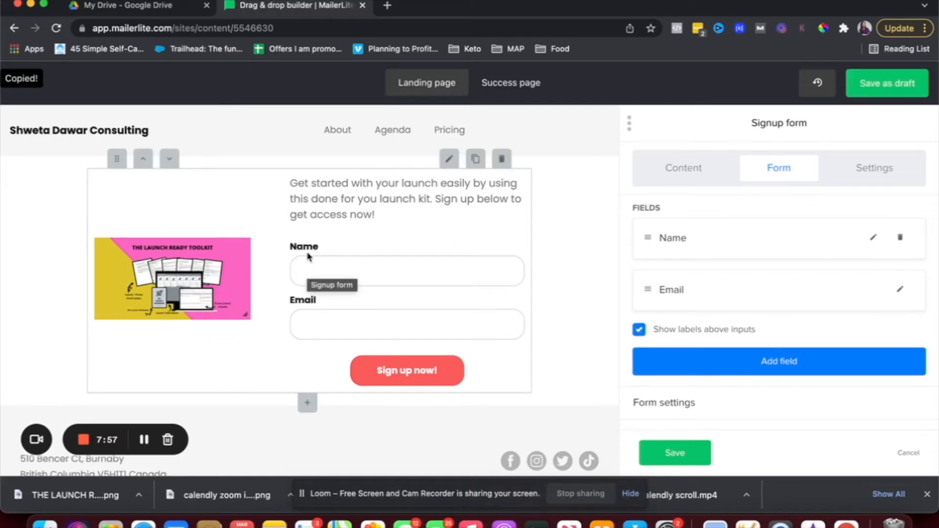
left_click(638, 329)
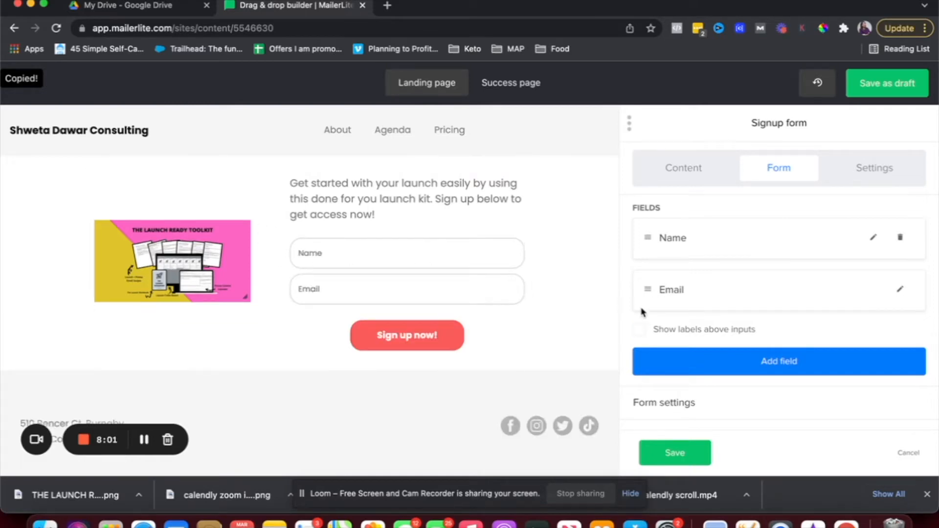
left_click(668, 408)
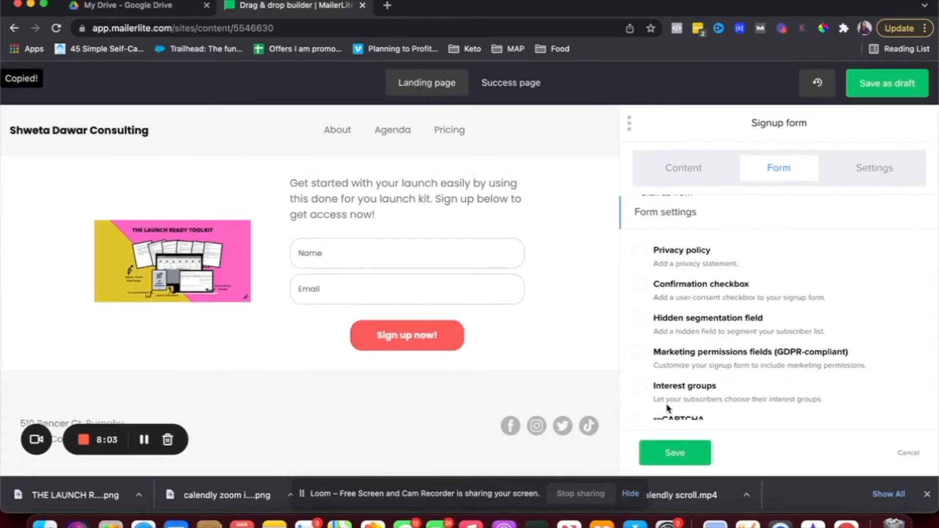
scroll(678, 318, "down", 1)
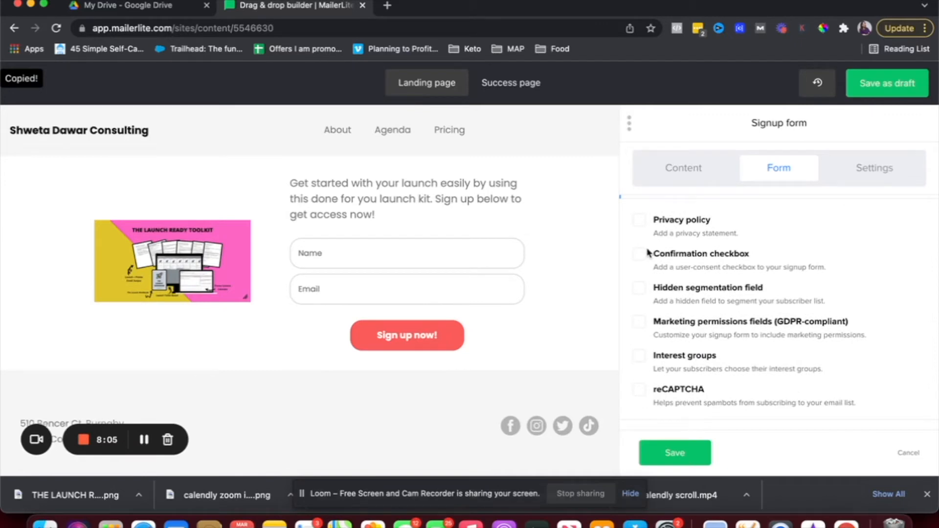
Enable the unsubscribe privacy statement and save it without linking 'Privacy Policy'.
left_click(639, 222)
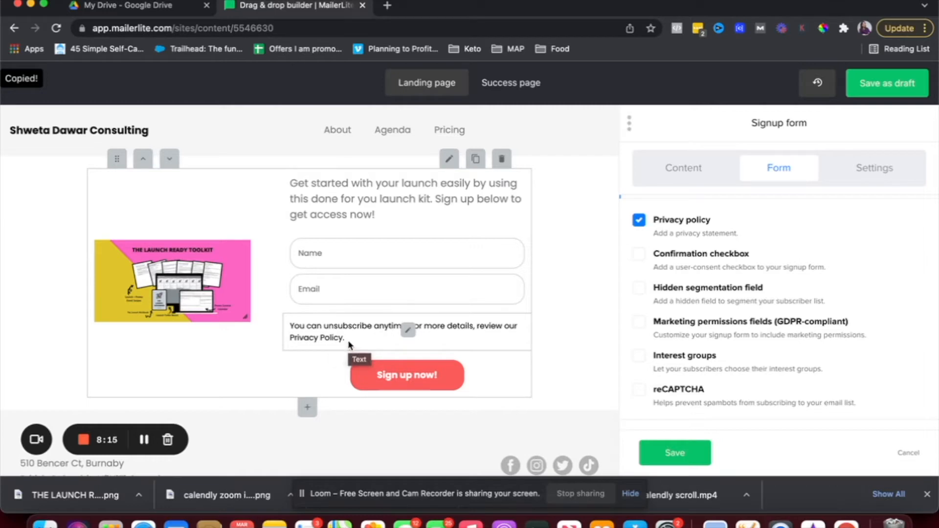
left_click_drag(342, 339, 308, 340)
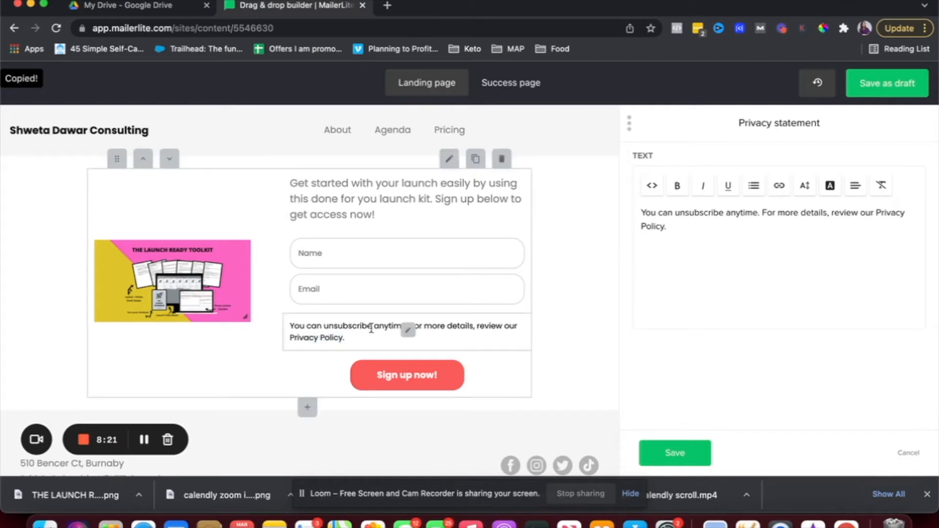
left_click(841, 207)
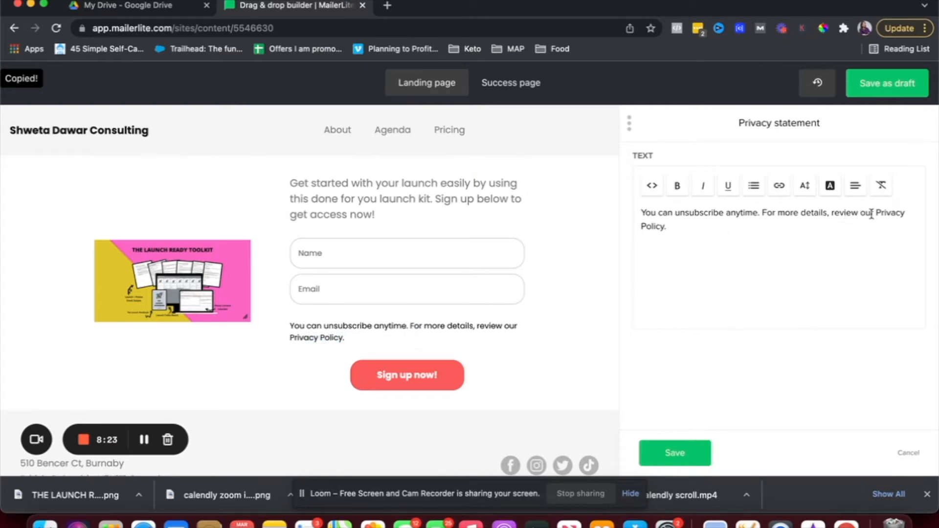
left_click_drag(875, 212, 892, 229)
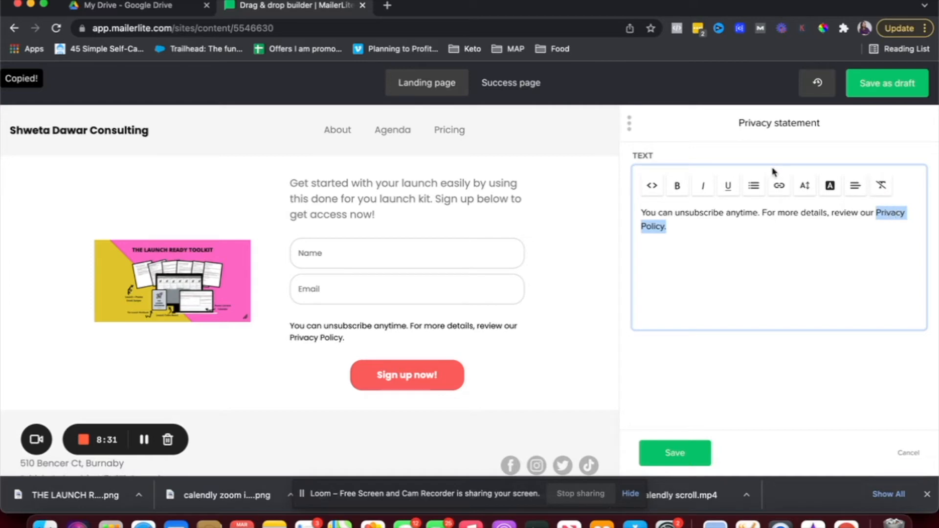
left_click(779, 185)
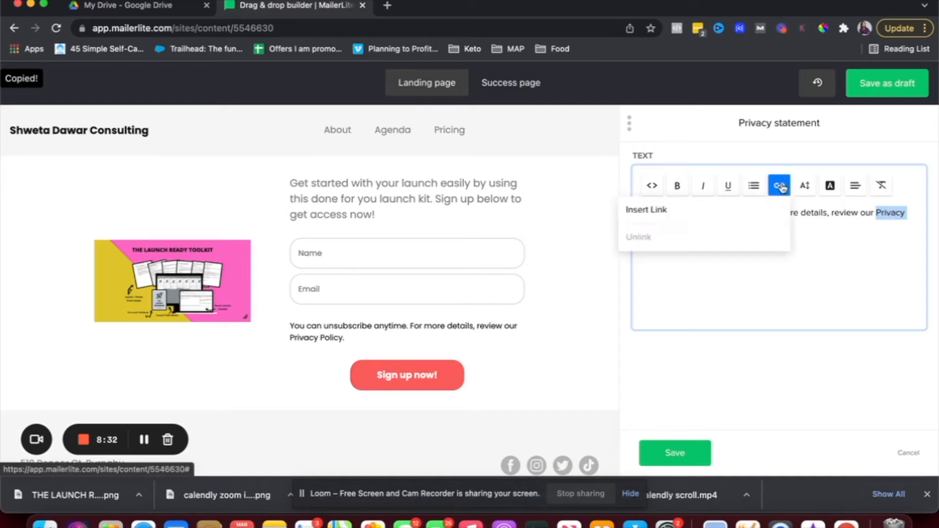
left_click(745, 210)
left_click(424, 231)
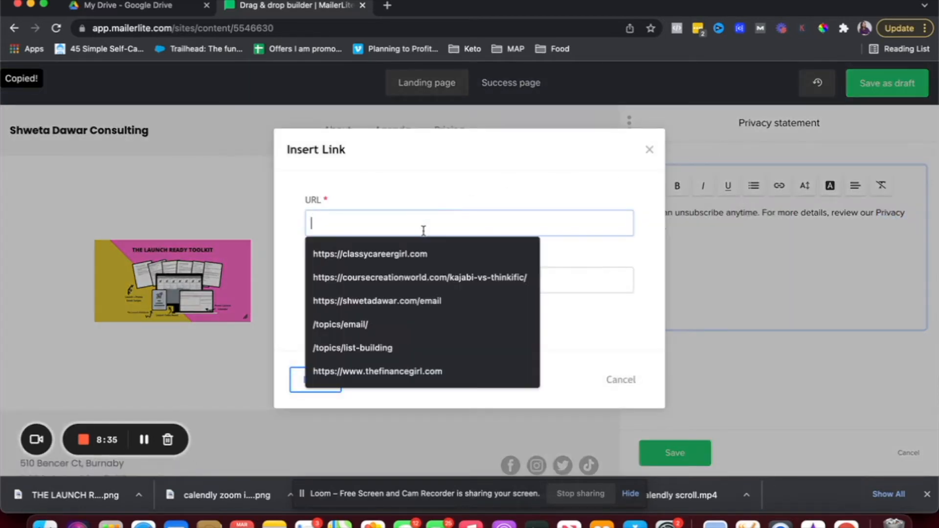
left_click(446, 186)
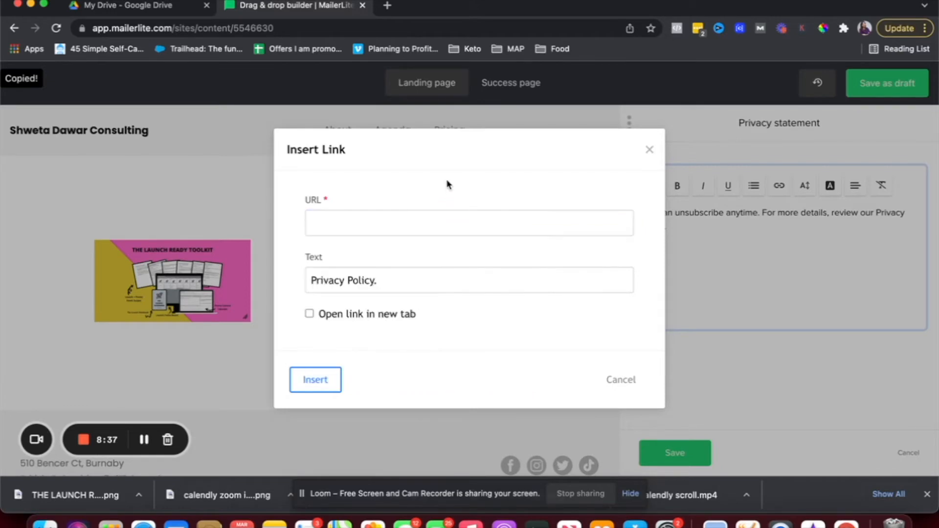
left_click(648, 155)
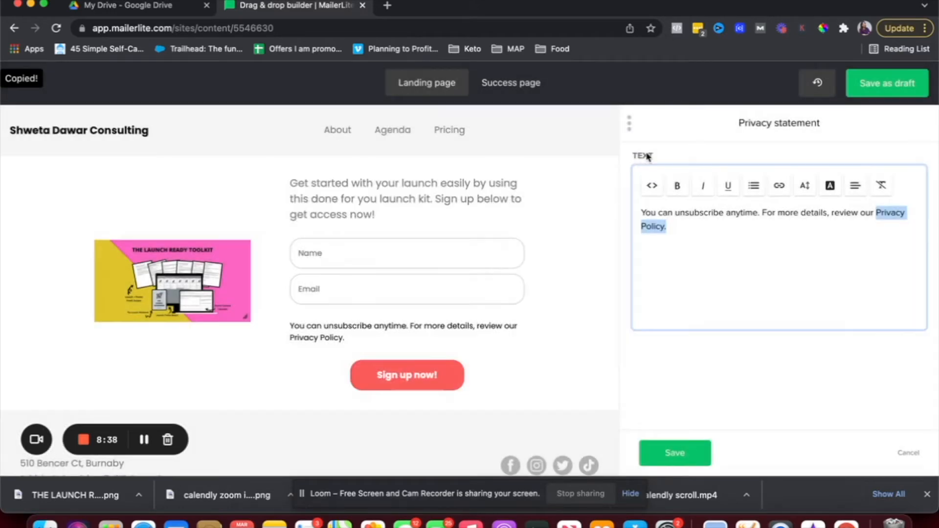
left_click(674, 453)
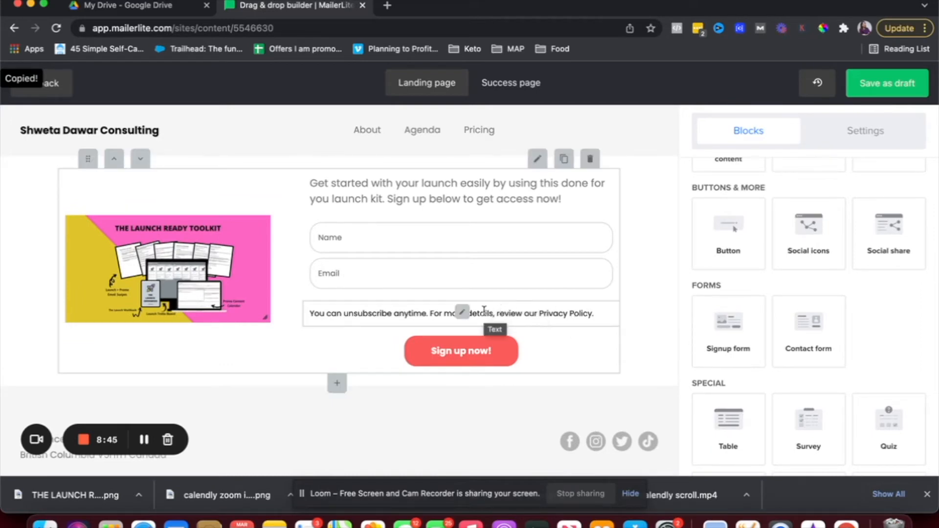
scroll(771, 319, "up", 10)
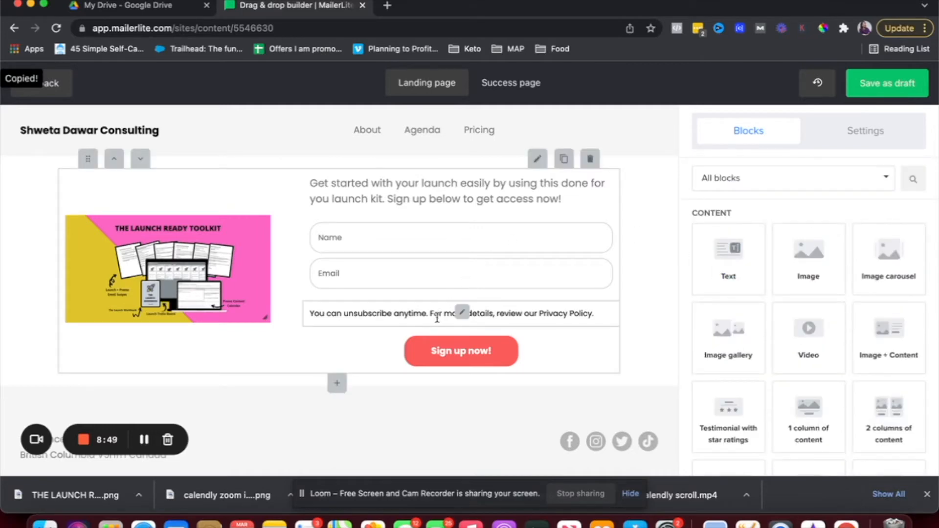
left_click(539, 165)
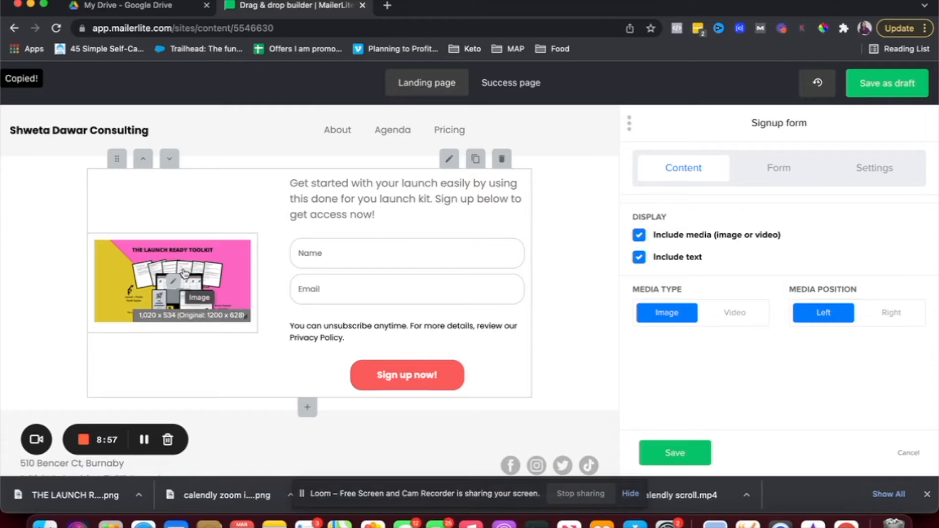
left_click(171, 281)
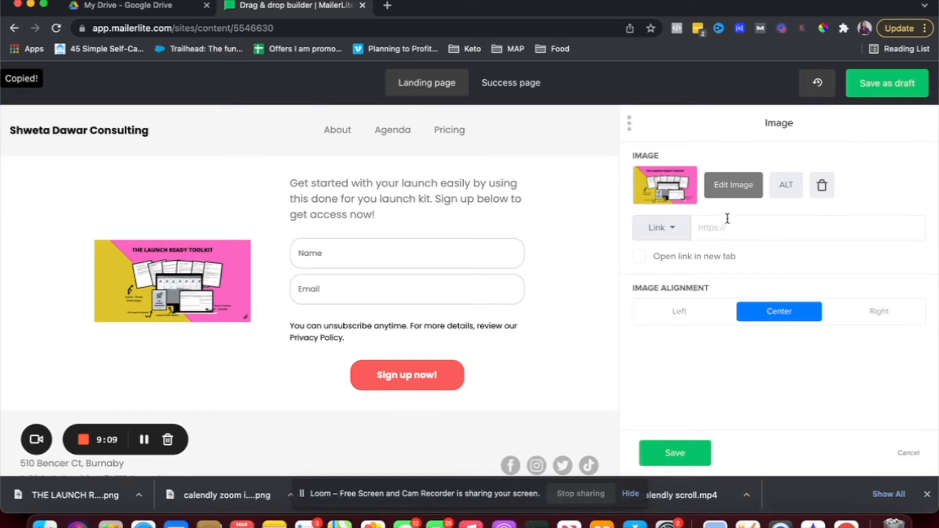
left_click(792, 186)
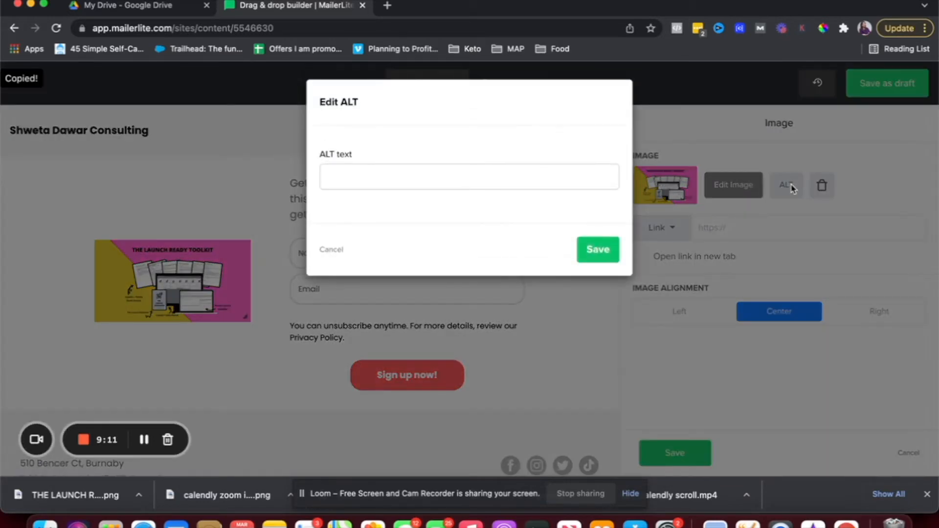
left_click(595, 251)
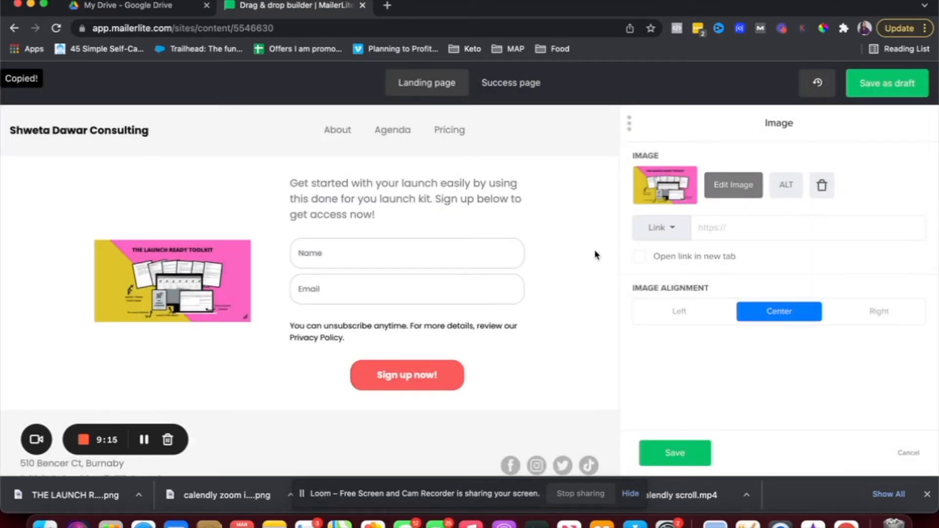
left_click(887, 319)
left_click(688, 312)
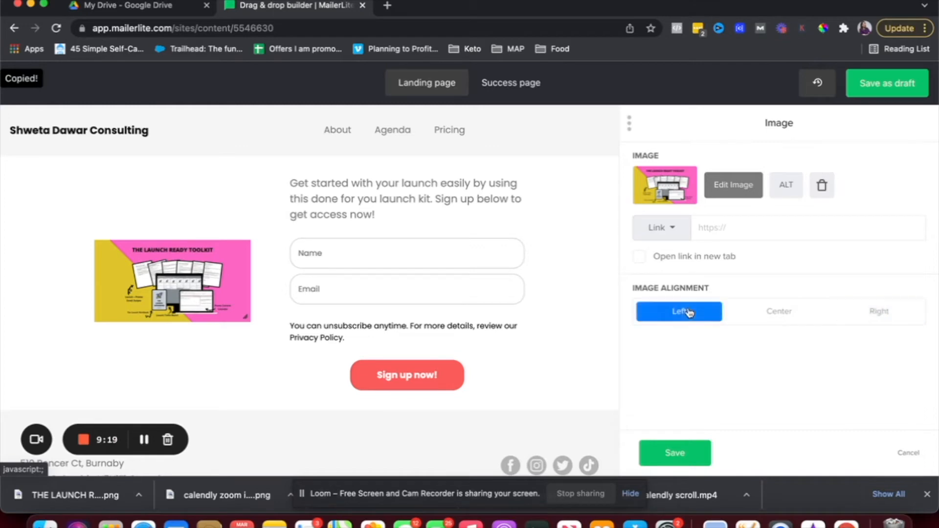
left_click(778, 316)
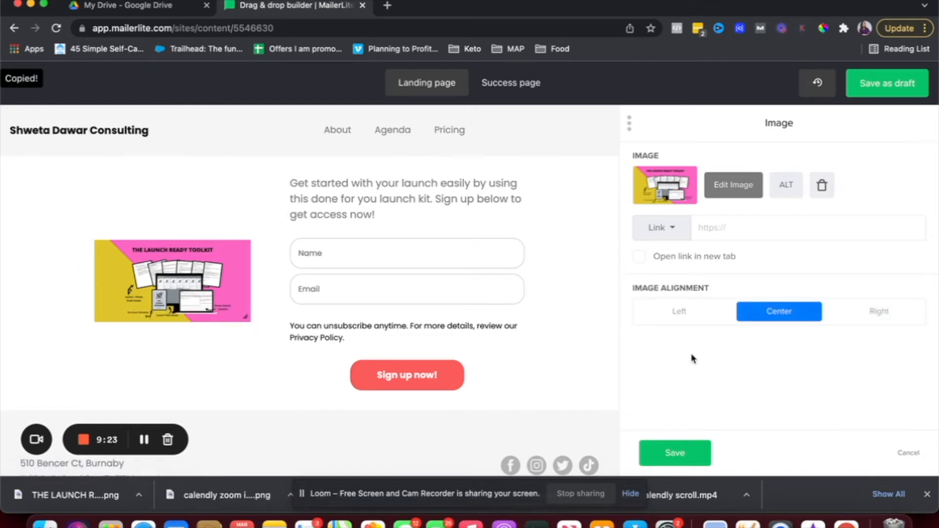
left_click(674, 453)
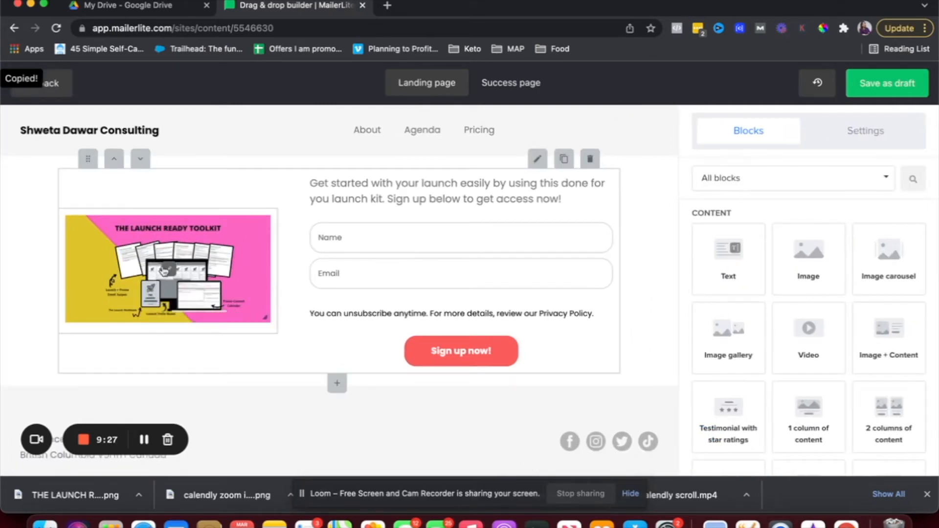
Turn off 'Show content in the card' in the signup form block's layout settings.
left_click(164, 269)
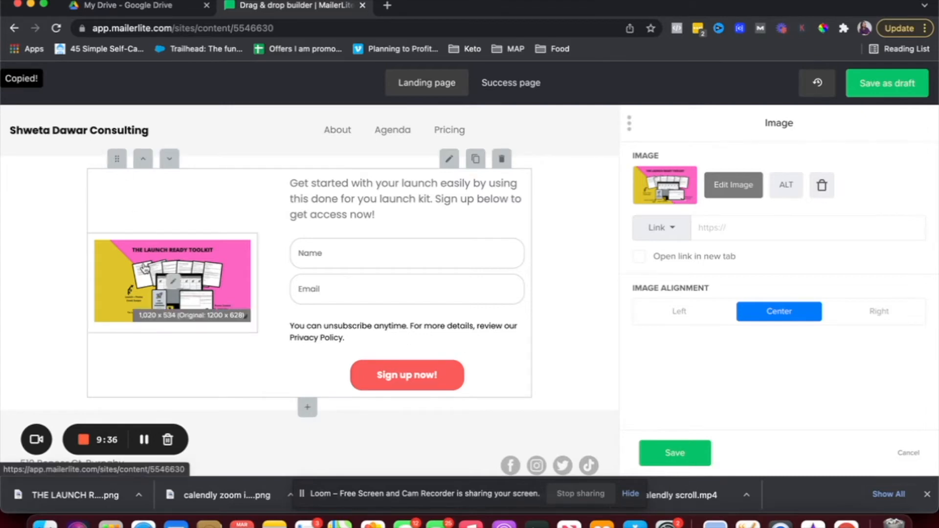
left_click(456, 165)
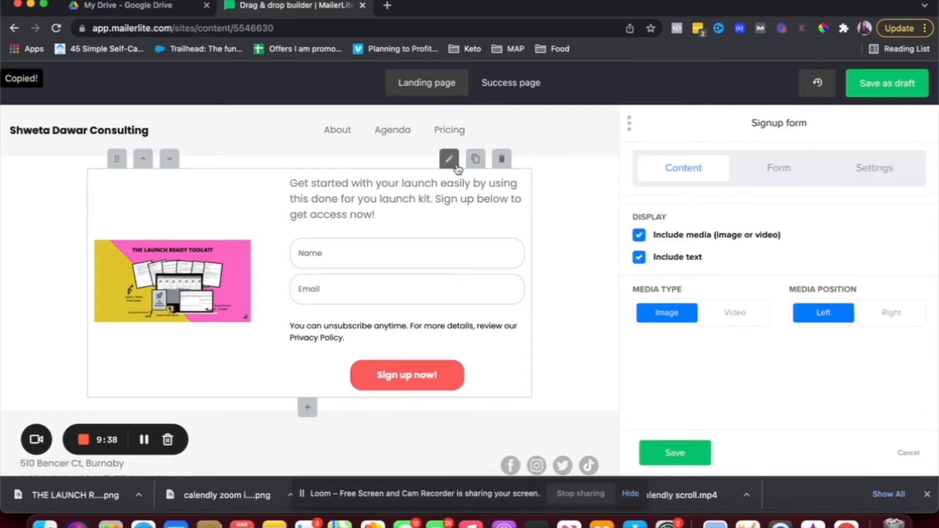
left_click(790, 178)
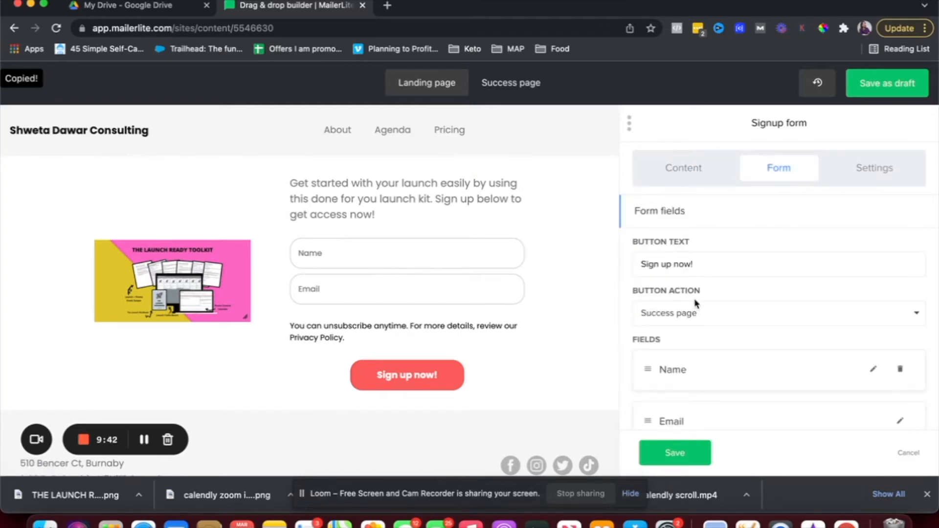
scroll(694, 300, "down", 3)
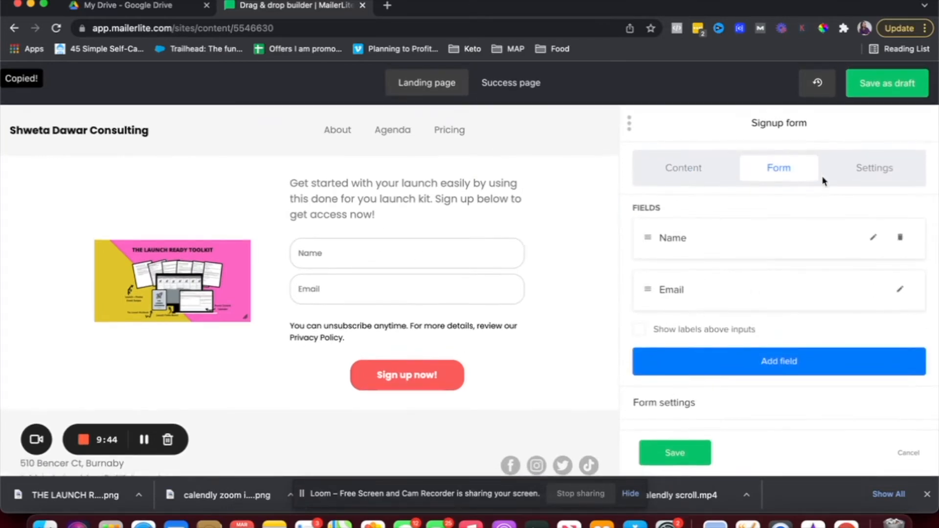
left_click(859, 170)
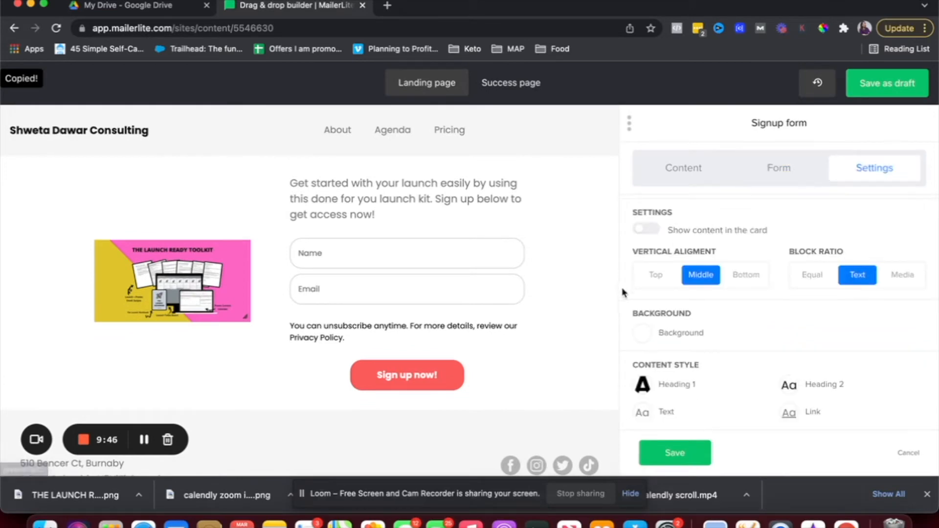
left_click(649, 230)
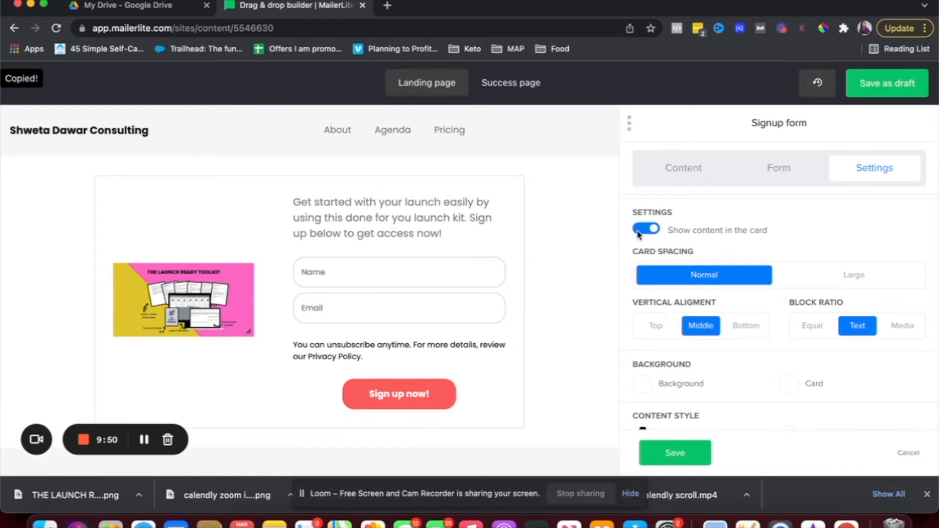
left_click(639, 233)
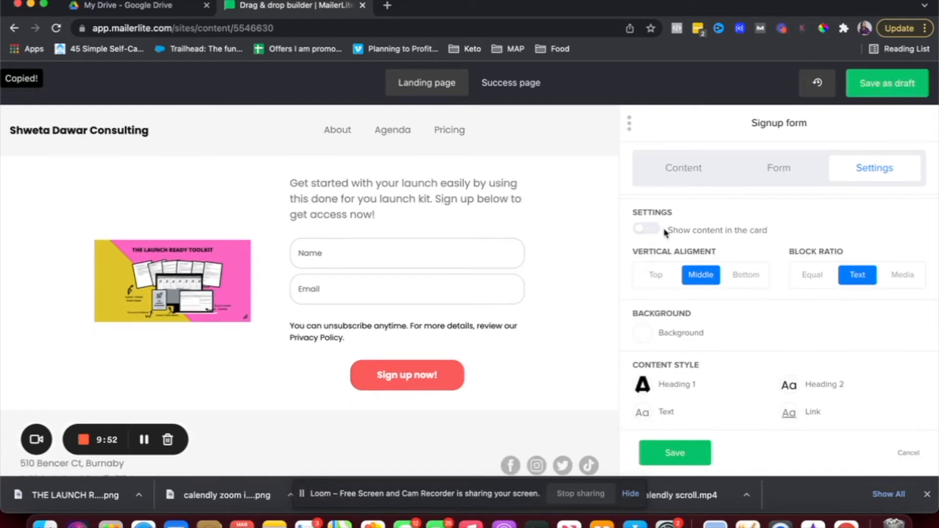
left_click(658, 233)
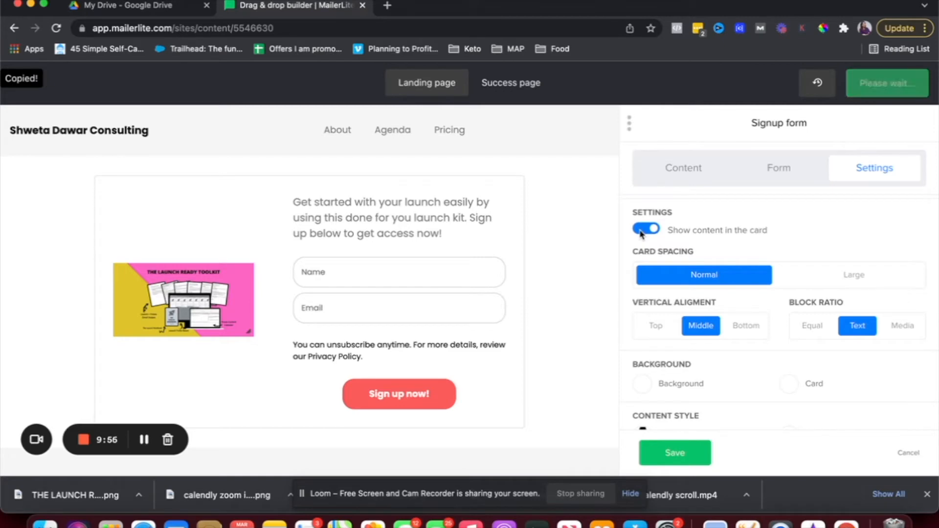
left_click(642, 231)
left_click(641, 232)
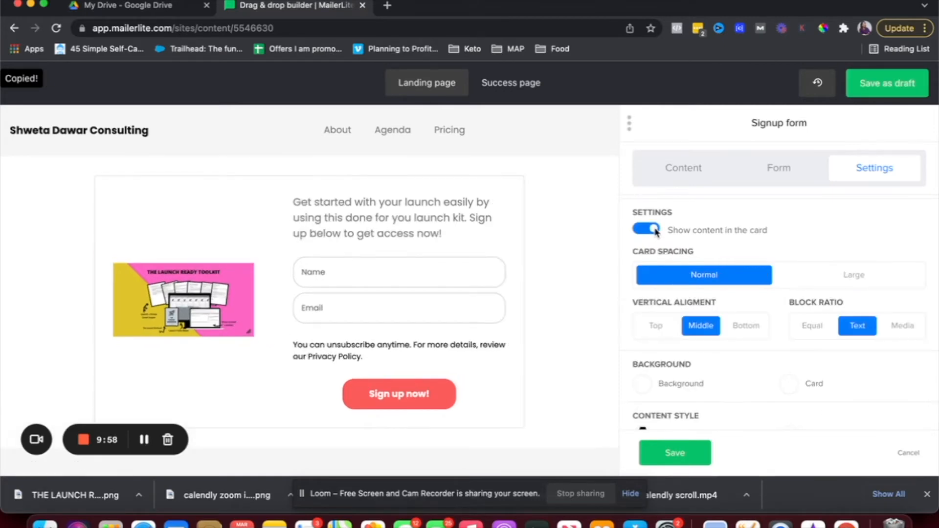
left_click(637, 230)
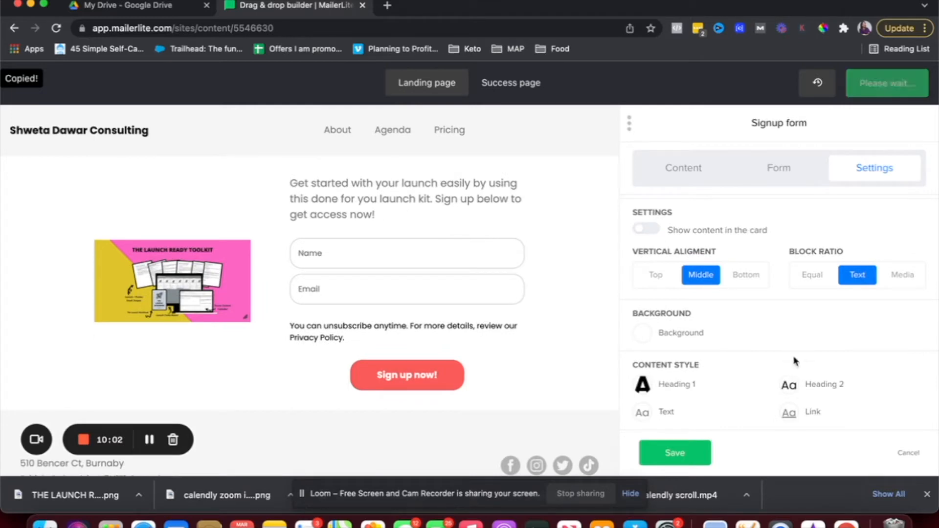
Set the signup form block ratio to Equal so image and form share the width evenly.
left_click(813, 286)
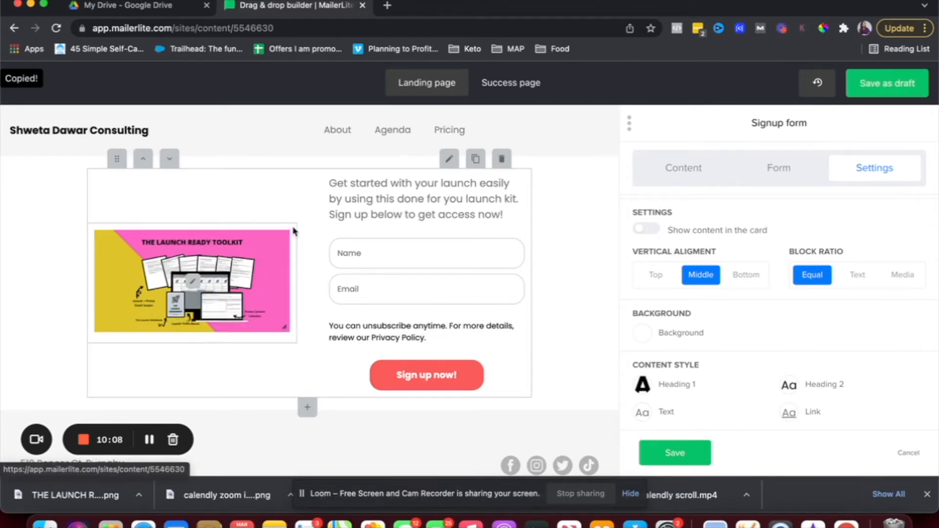
left_click(914, 277)
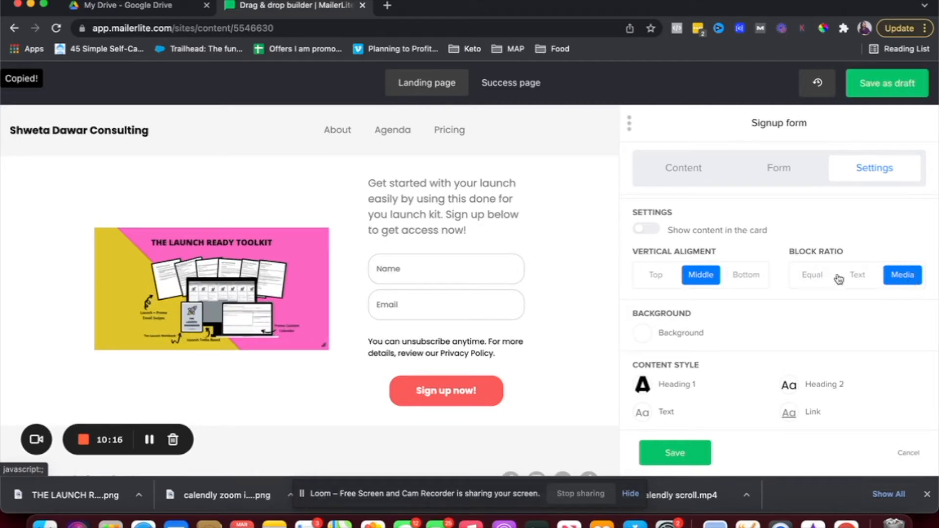
left_click(802, 276)
scroll(822, 353, "down", 1)
scroll(822, 353, "down", 3)
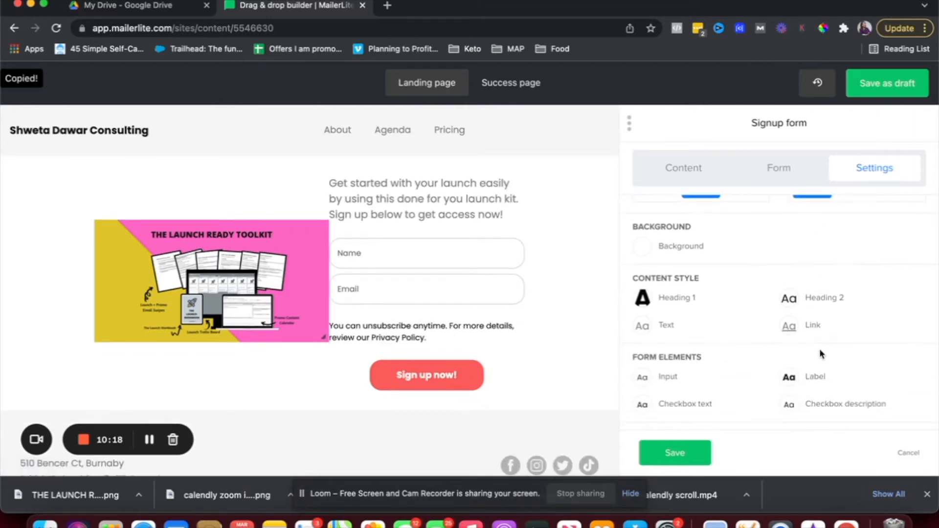
scroll(820, 352, "up", 2)
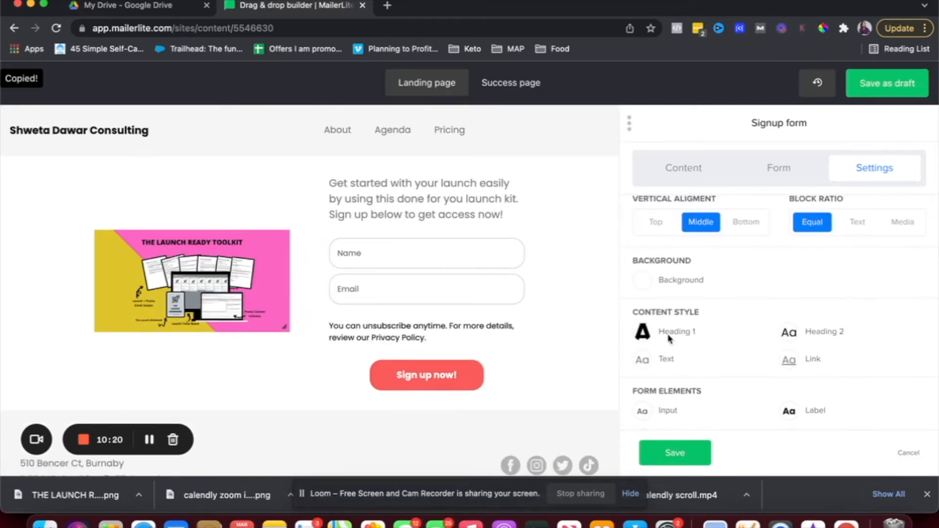
scroll(695, 337, "down", 2)
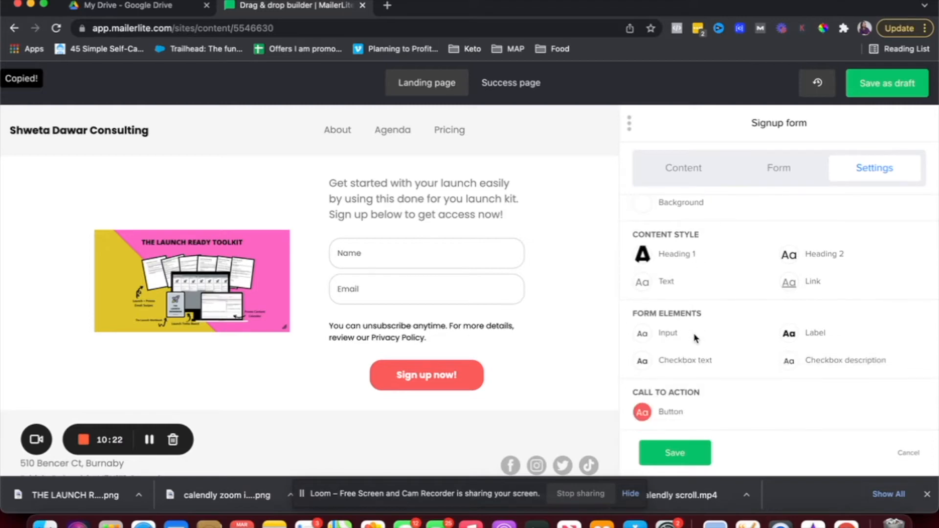
scroll(695, 337, "down", 2)
scroll(695, 337, "down", 1)
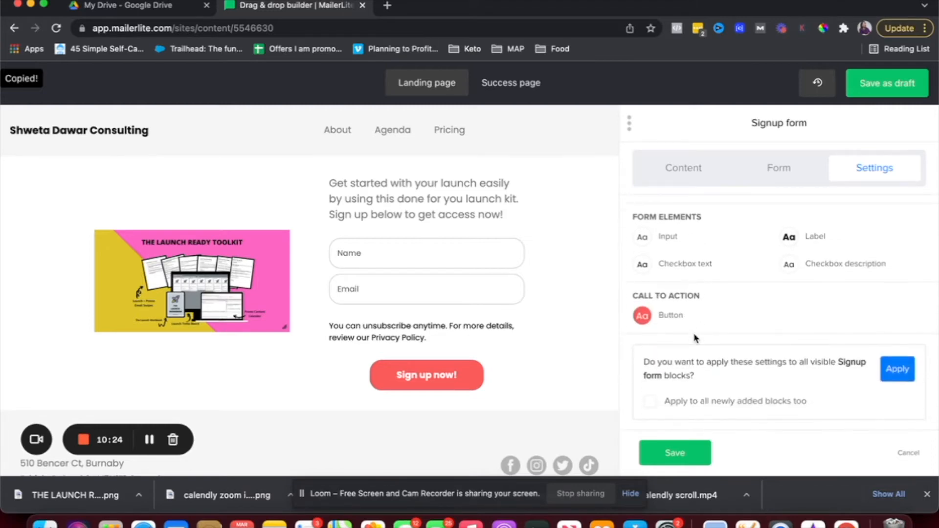
Make the signup button background green #28a745 normally and black #000000 on hover, then save.
left_click(645, 322)
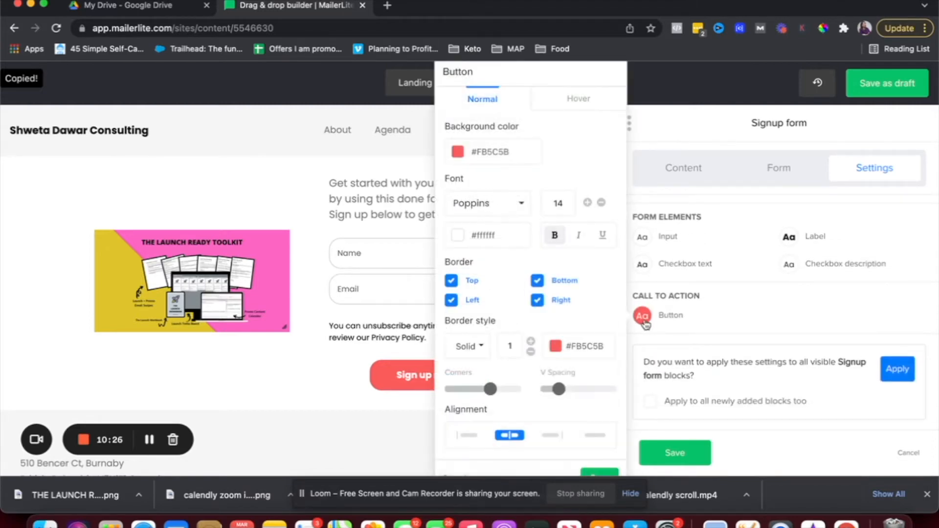
left_click(494, 148)
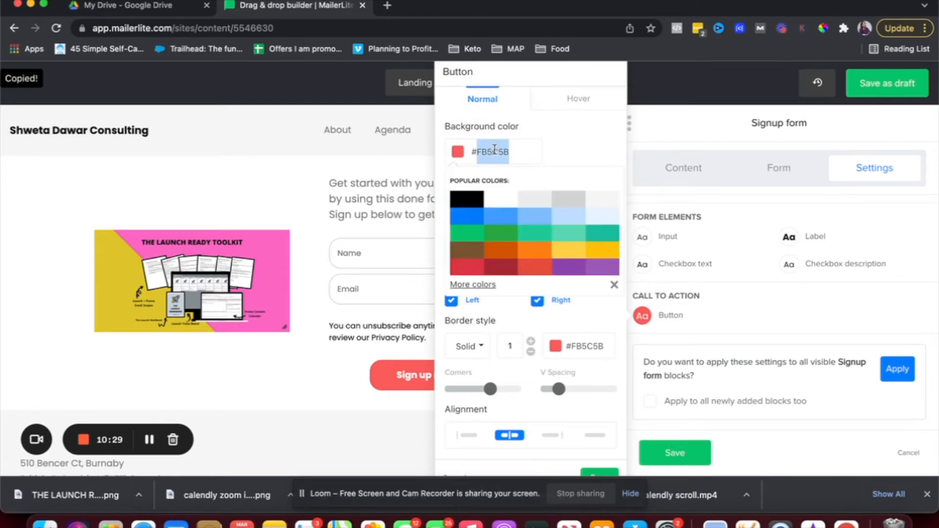
left_click(498, 238)
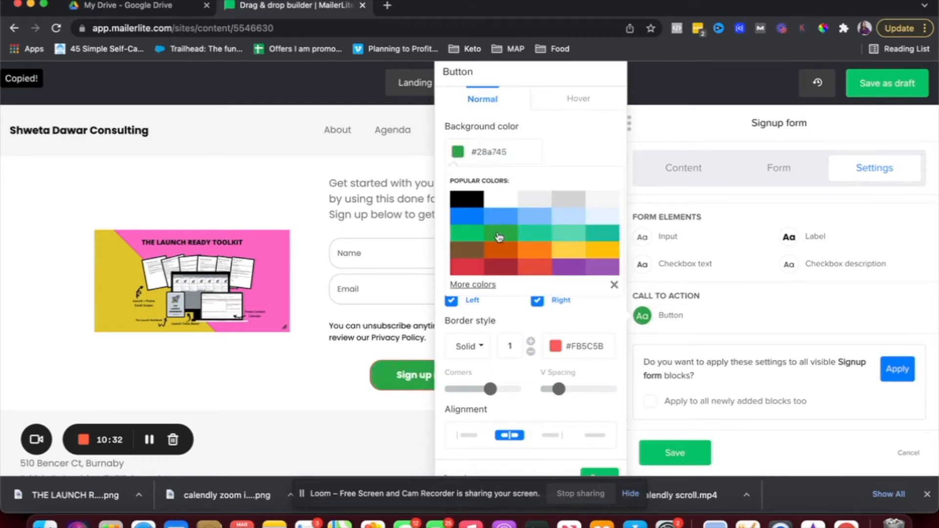
left_click(578, 99)
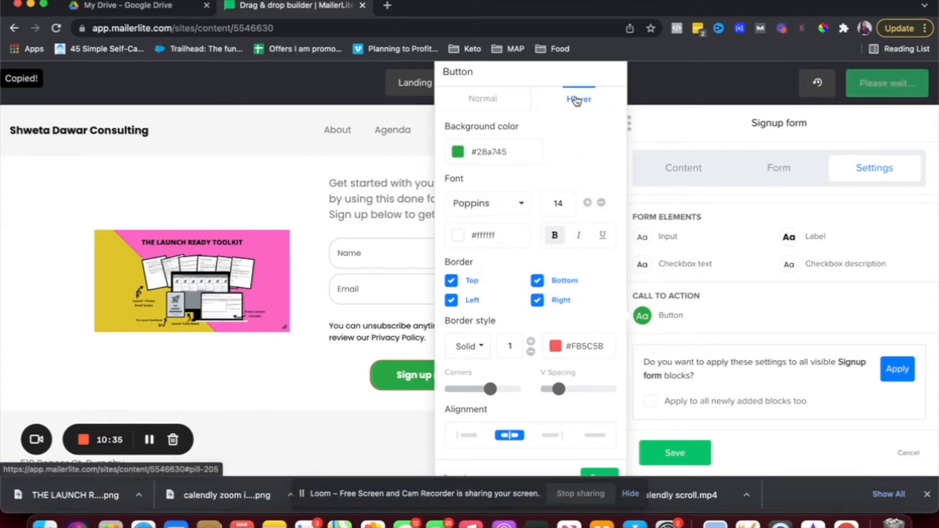
left_click(483, 151)
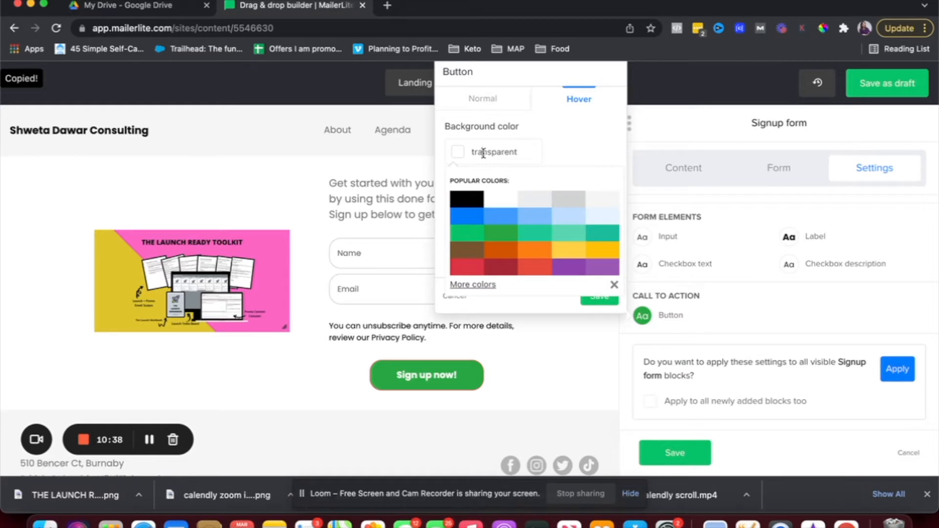
left_click(469, 199)
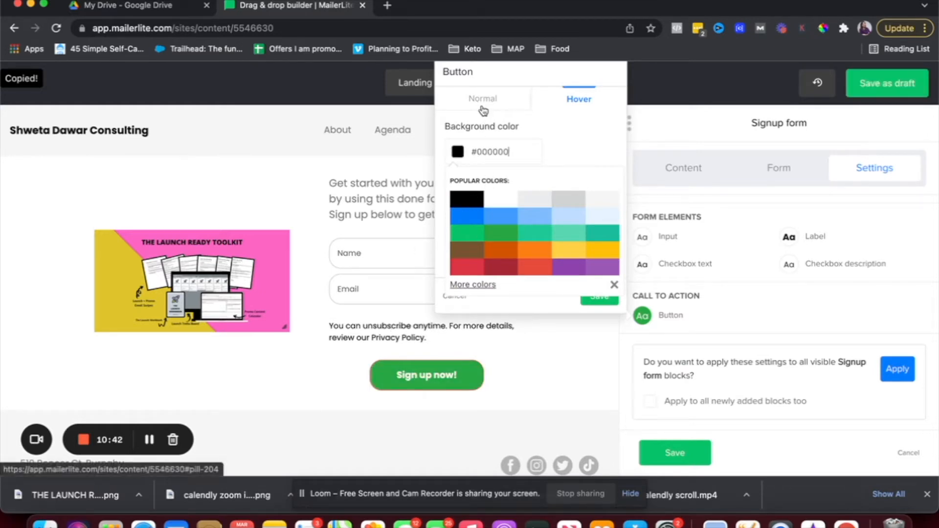
left_click(614, 286)
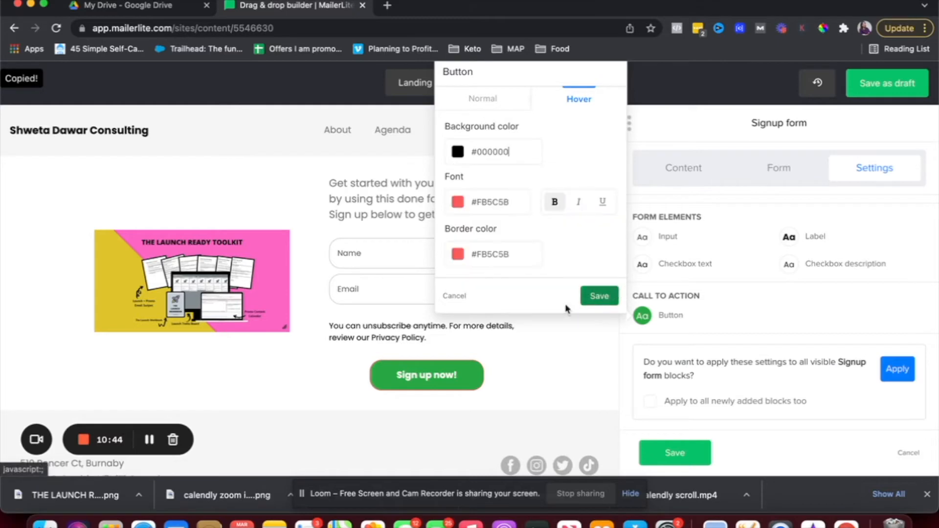
left_click(597, 294)
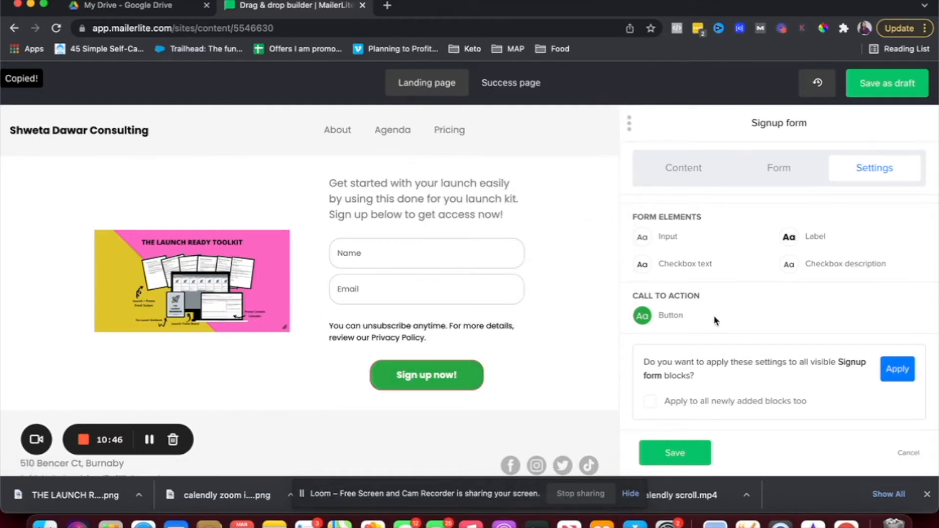
scroll(715, 321, "down", 1)
scroll(715, 320, "up", 1)
scroll(741, 356, "up", 3)
scroll(741, 356, "up", 5)
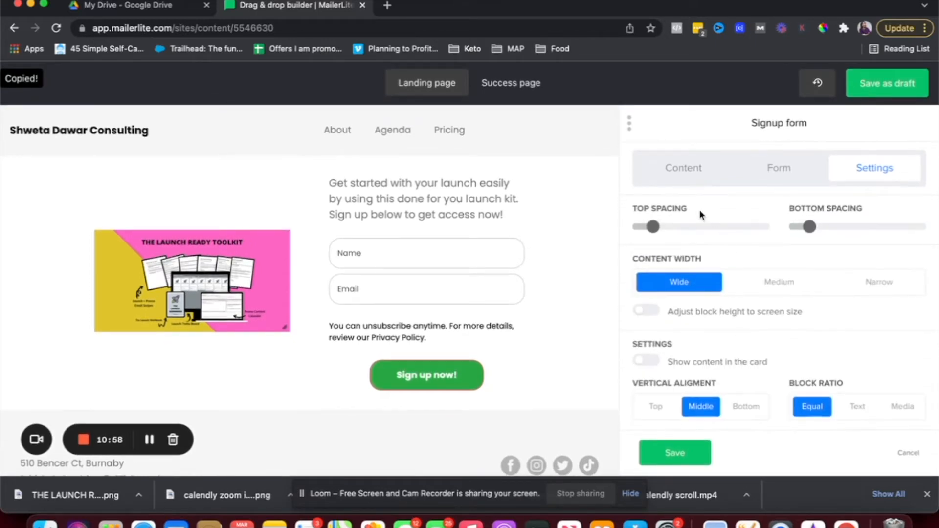
mouse_move(652, 228)
left_click(772, 285)
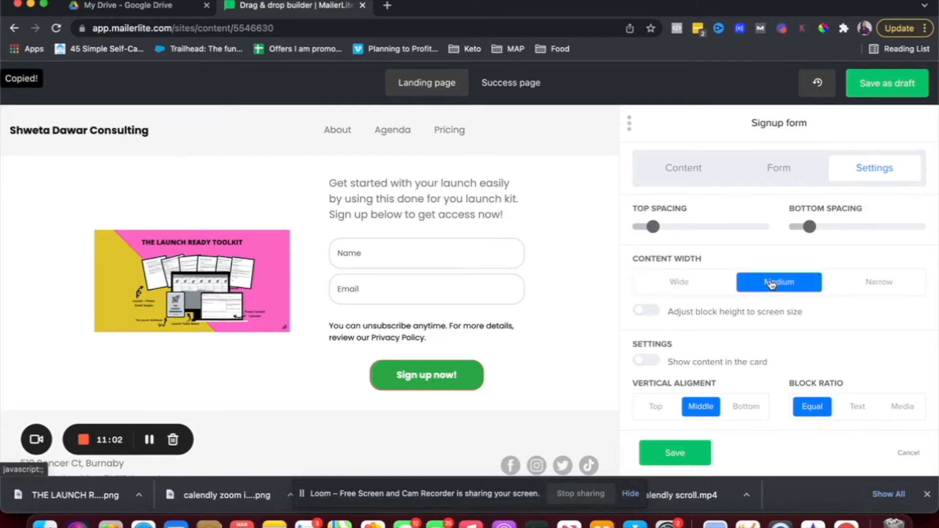
left_click(854, 286)
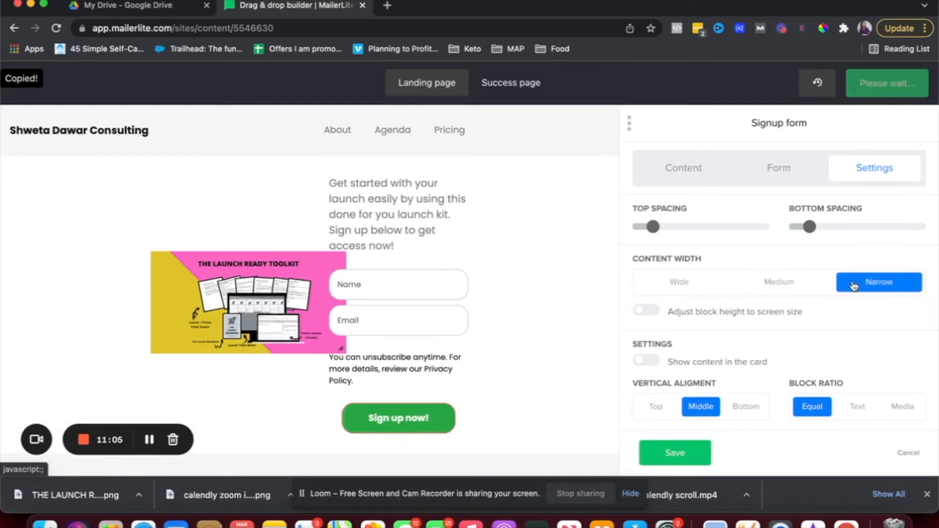
left_click(789, 282)
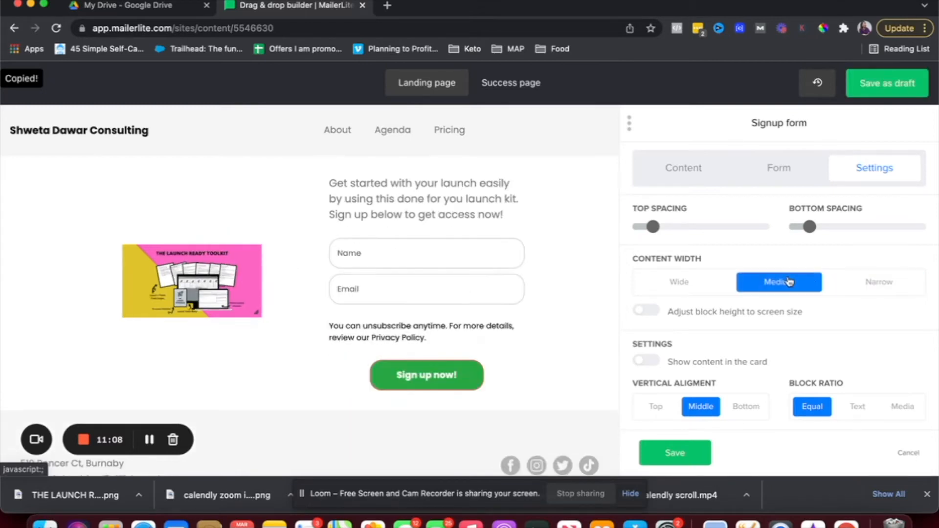
left_click(660, 281)
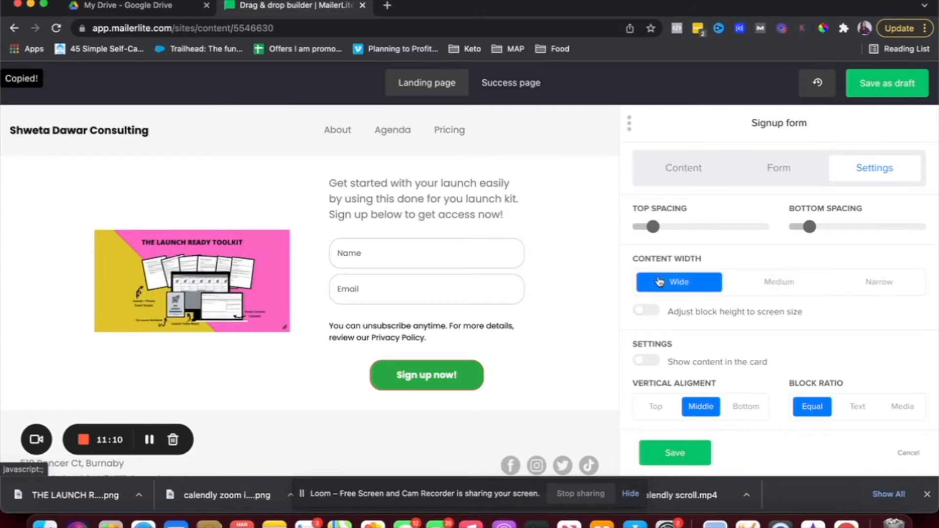
scroll(660, 293, "down", 3)
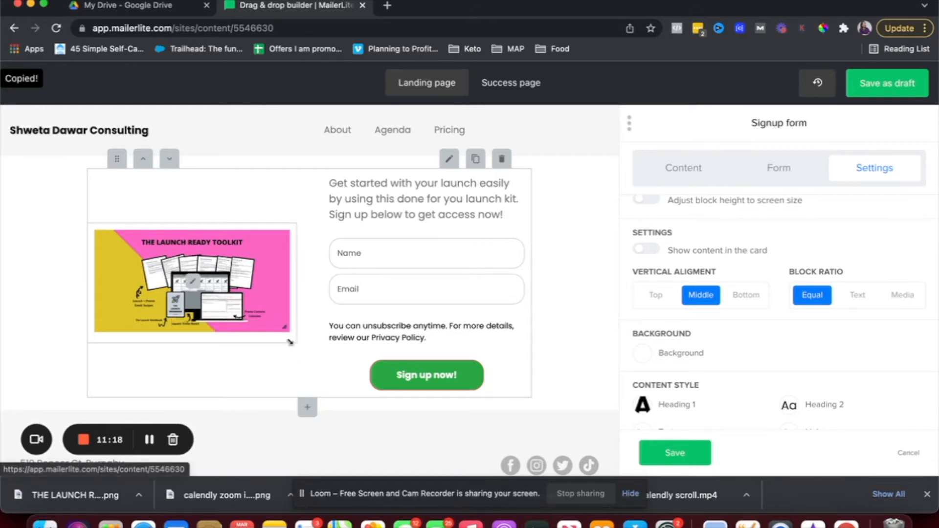
Check the launch kit image in the file manager, keeping the current image.
left_click(271, 333)
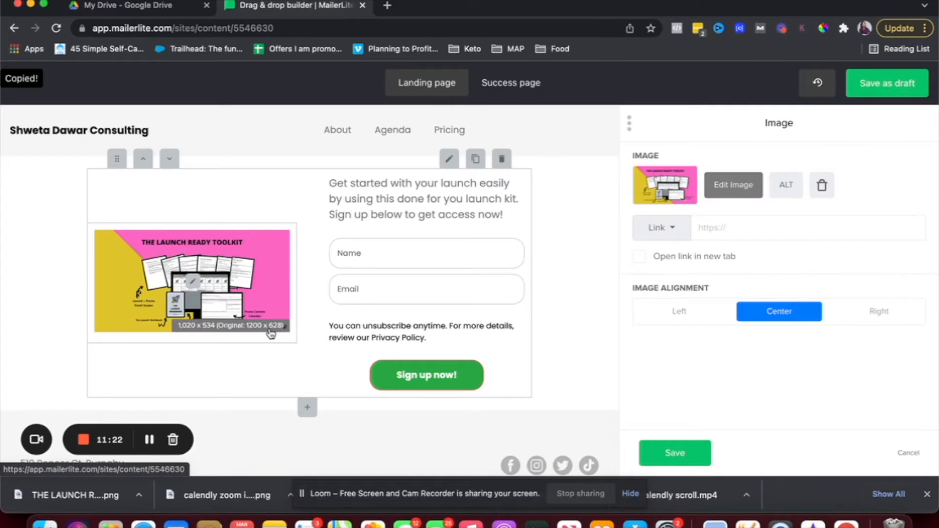
left_click(672, 199)
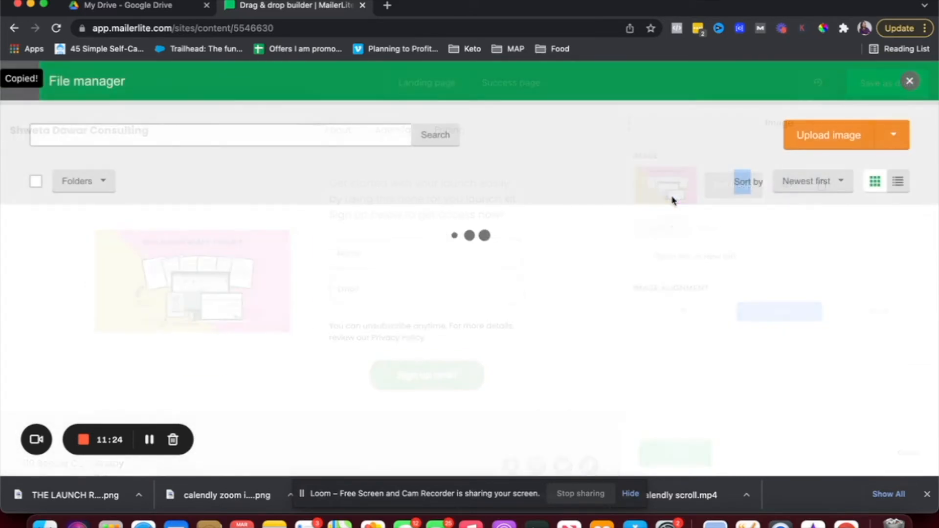
left_click(909, 79)
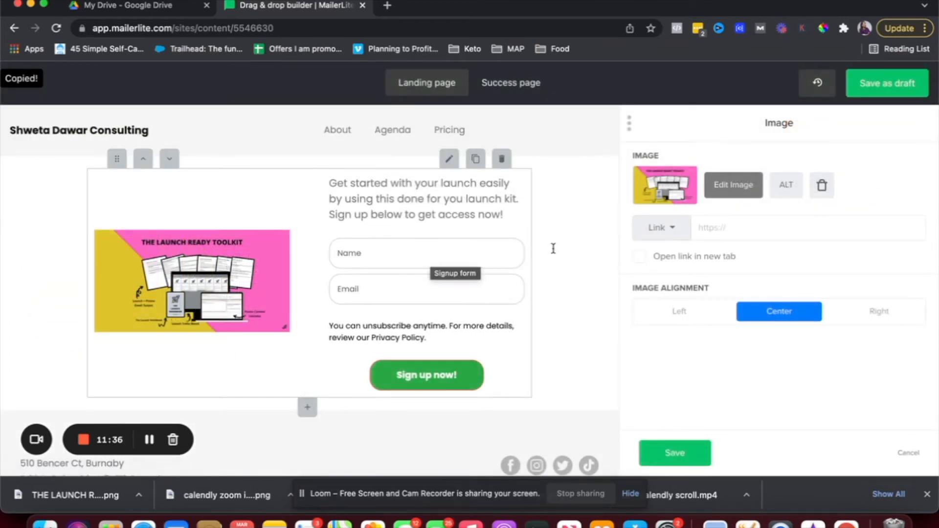
Apply the signup form block settings and save the landing page as a draft.
left_click(450, 162)
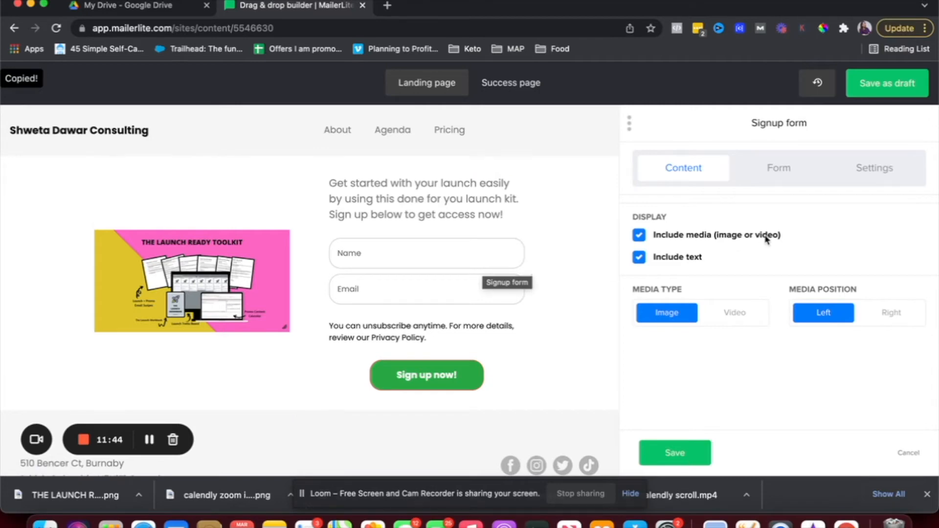
left_click(675, 451)
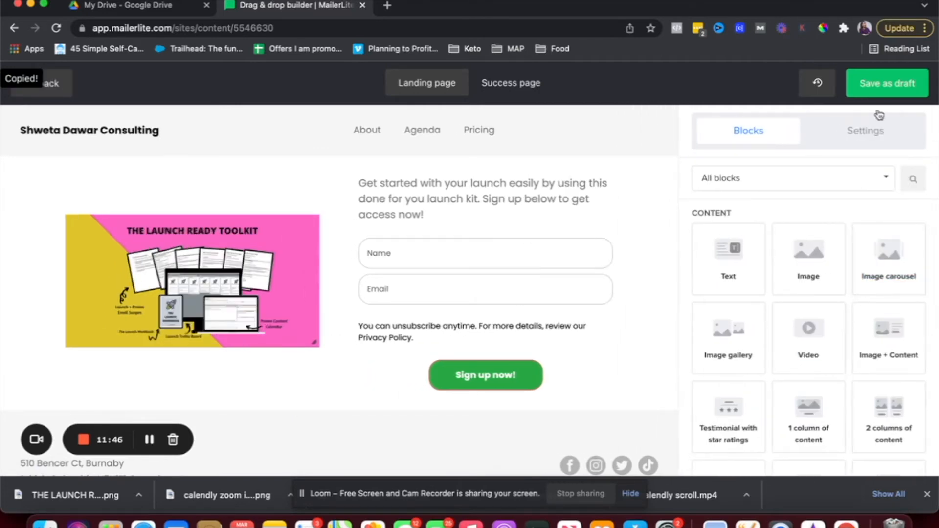
left_click(885, 89)
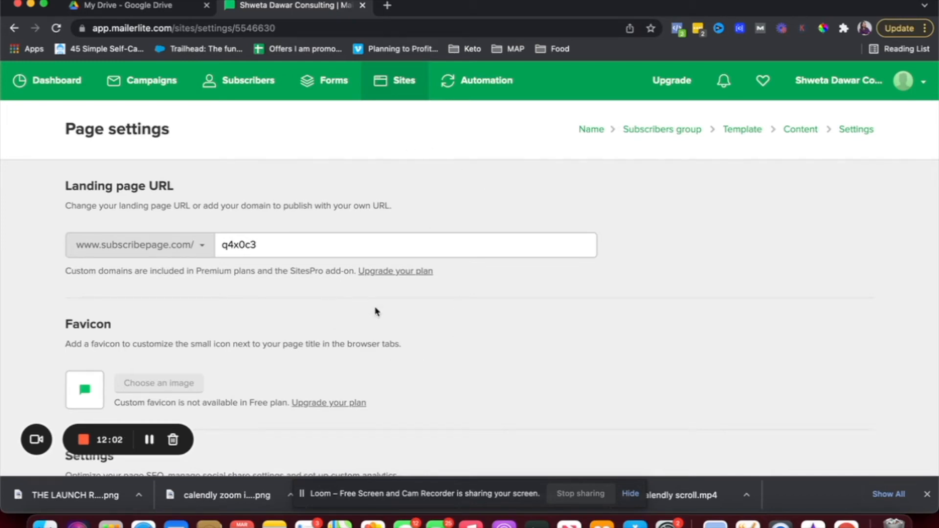
Change the landing page URL slug from q4x0c3 to launchreadykit.
scroll(375, 312, "down", 1)
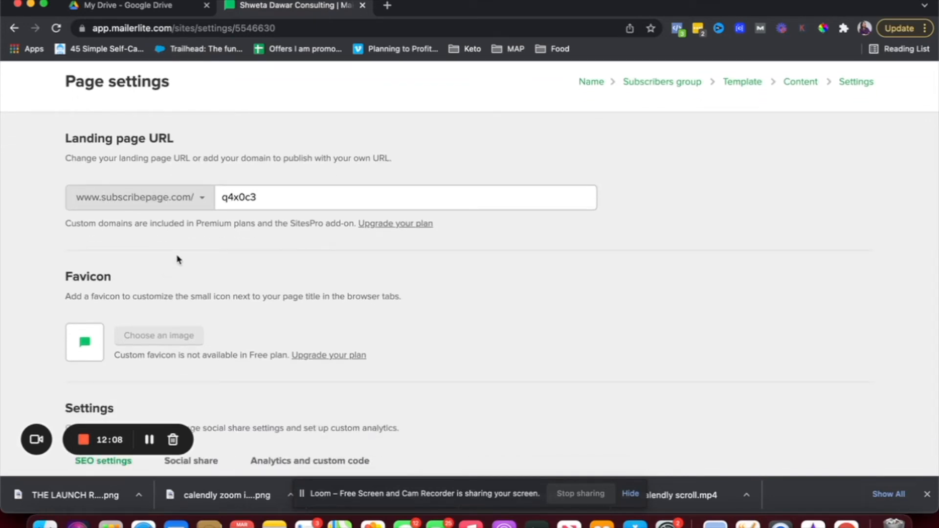
left_click(177, 198)
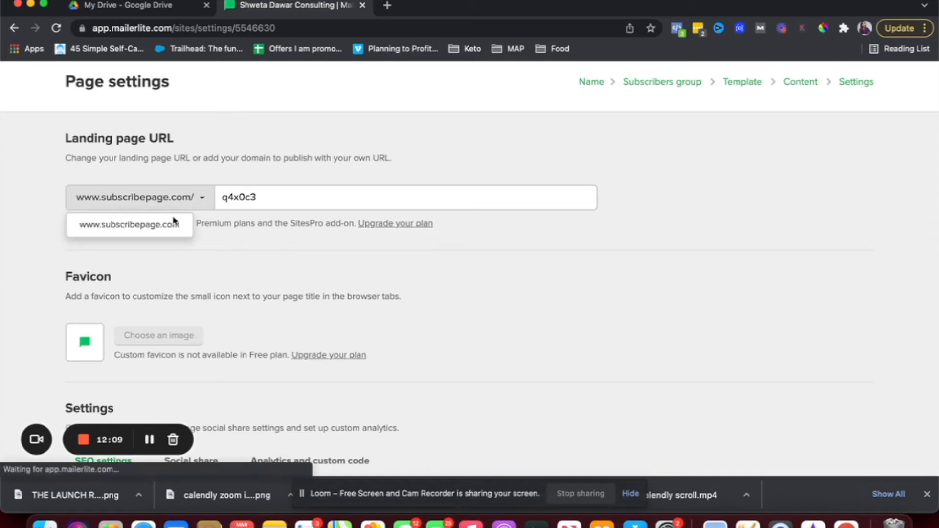
left_click(269, 199)
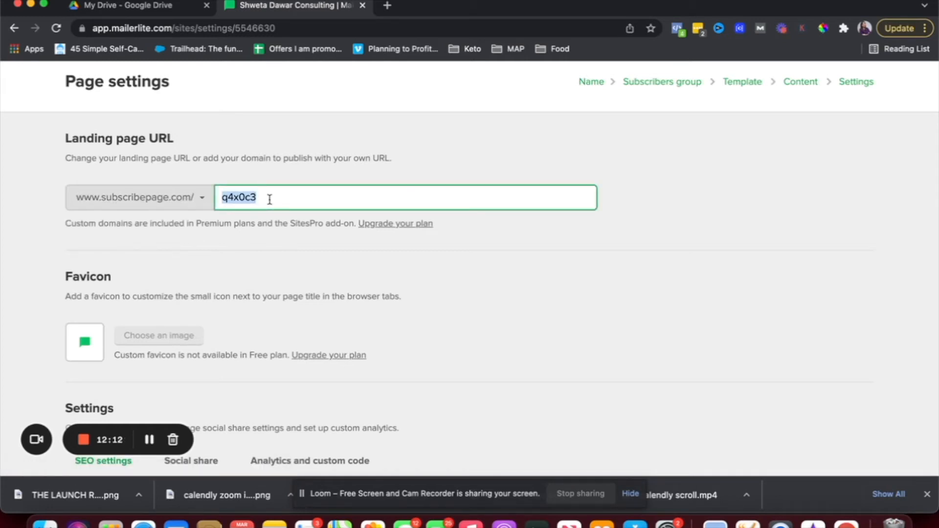
type("la")
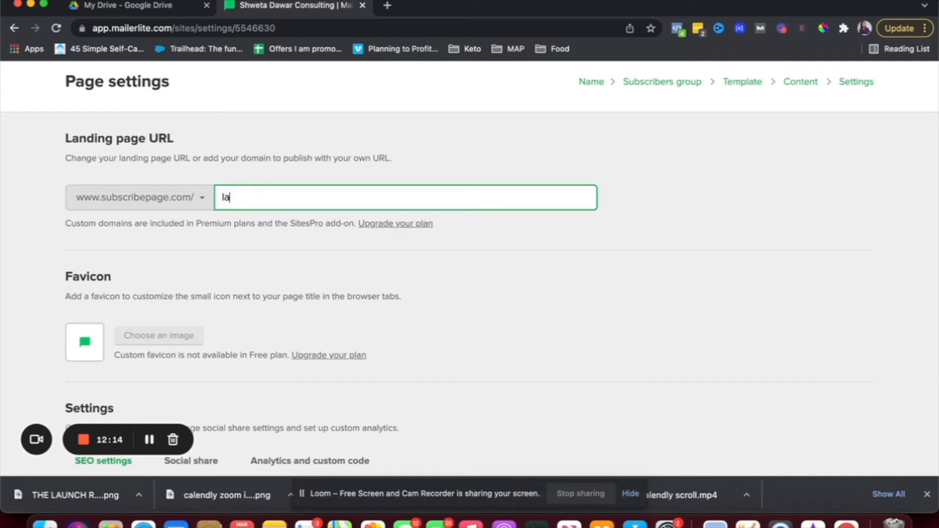
type("undhreadykit")
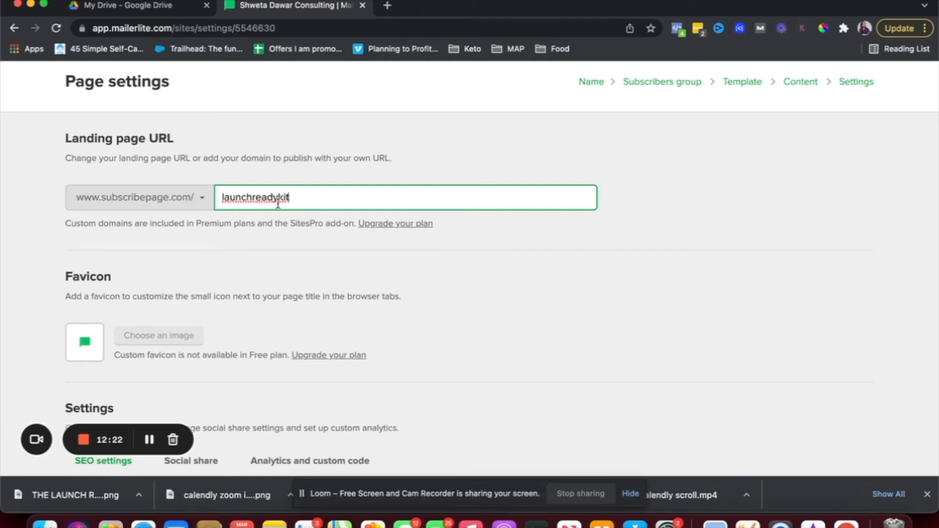
scroll(200, 254, "down", 3)
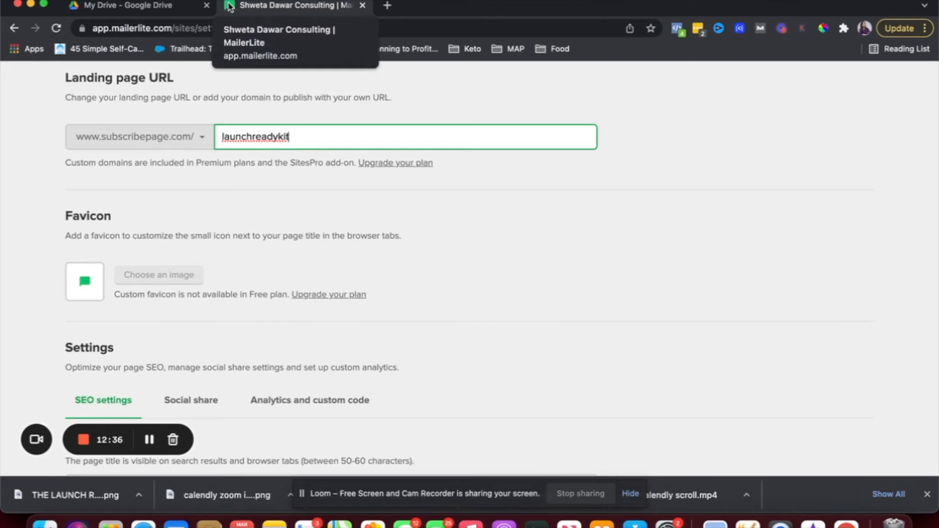
Set the SEO page title to 'Free Launch Kit' and keywords to 'launch kit, launching'.
scroll(88, 283, "down", 5)
left_click(88, 279)
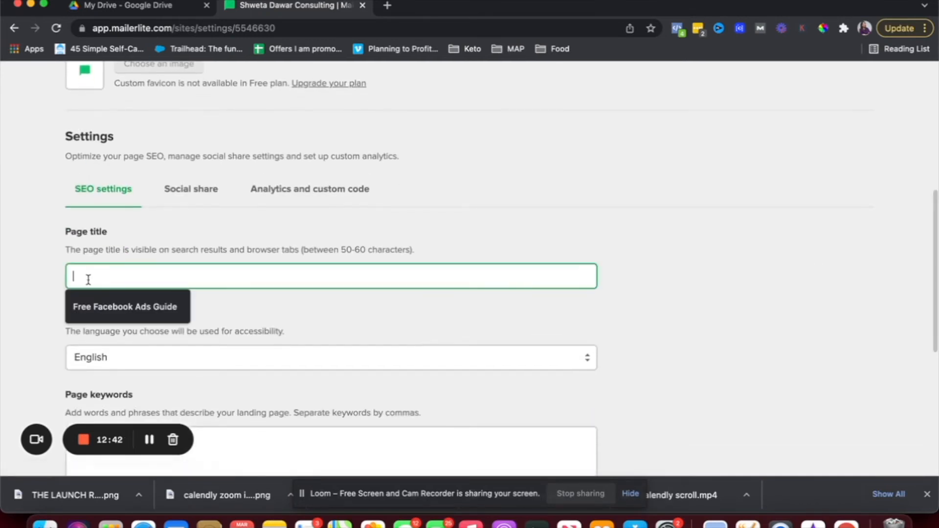
type("Free Launch Kit")
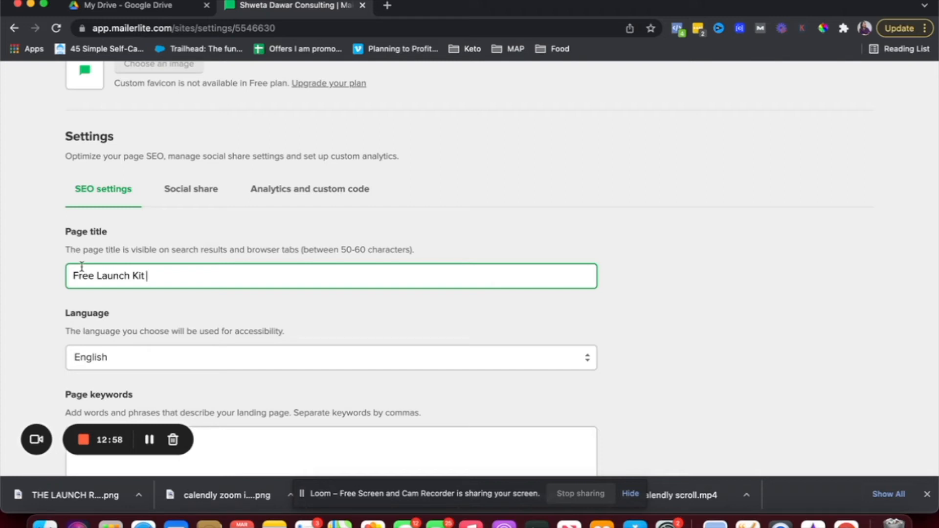
scroll(65, 327, "down", 3)
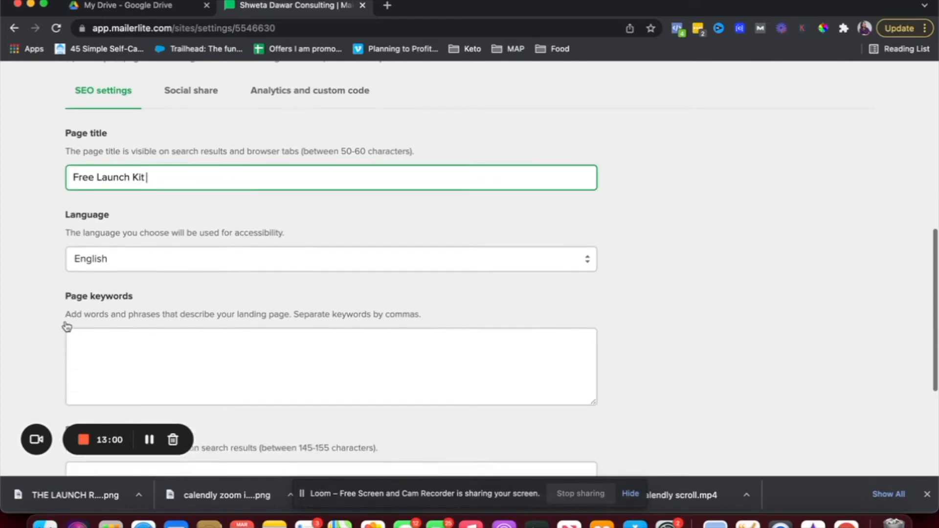
left_click(100, 349)
type("launch kit")
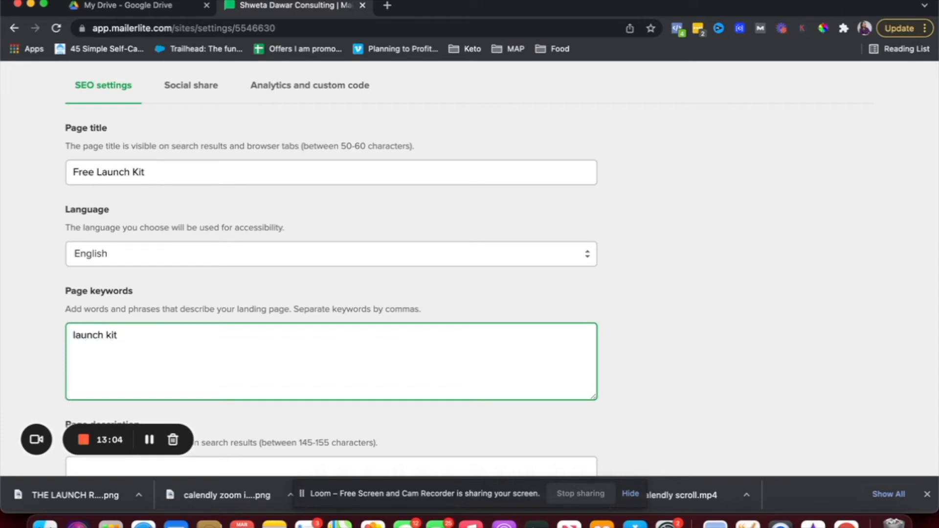
type(", launching")
Enter a page description for the free launch ready kit and allow search engine indexing.
scroll(125, 388, "down", 3)
left_click(133, 368)
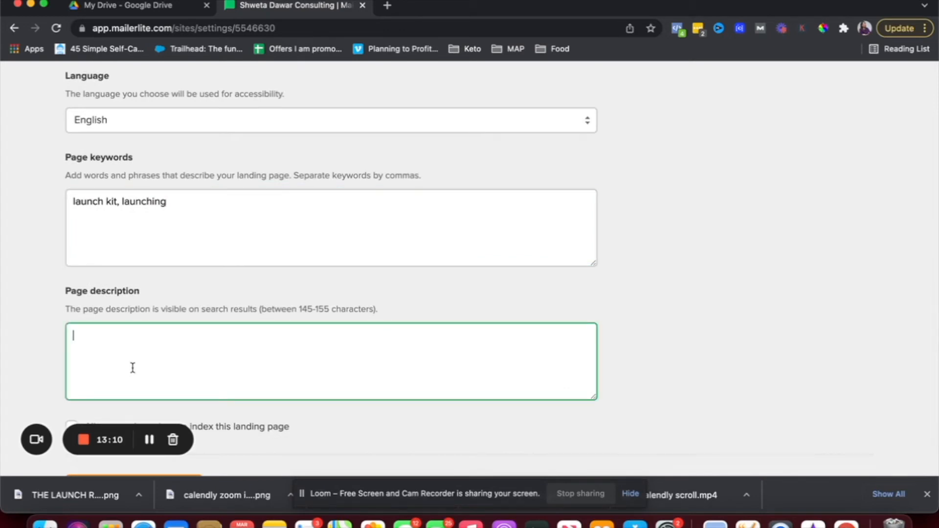
type("Free launch ")
type("ready kit")
type(" tro")
type("help you")
type("get started")
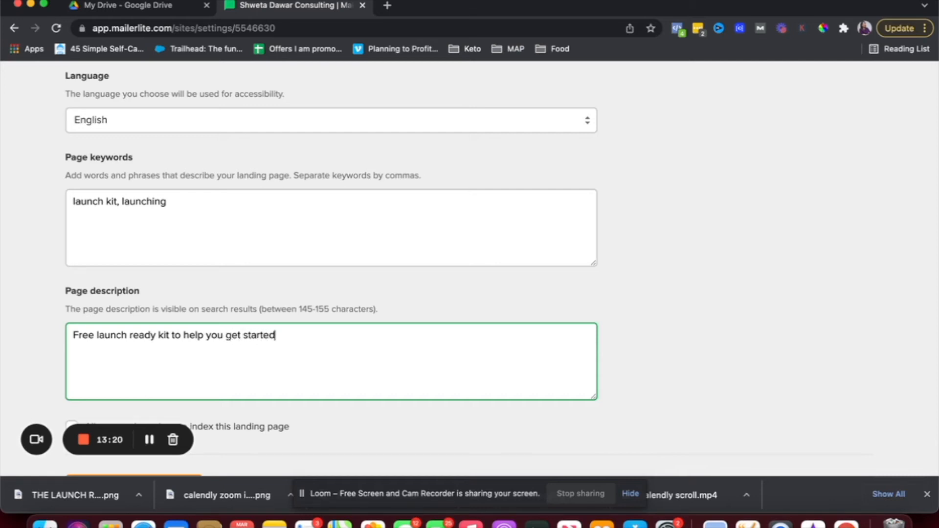
scroll(469, 269, "down", 3)
left_click(73, 356)
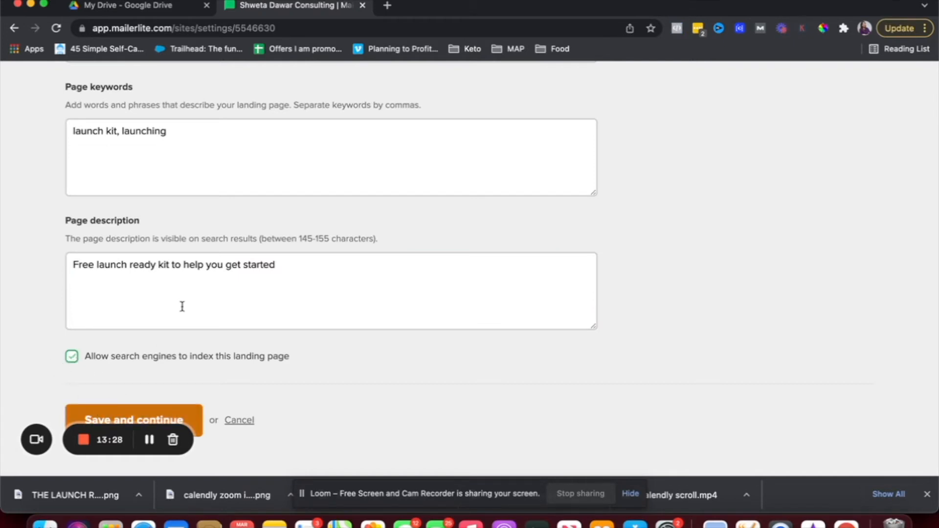
scroll(182, 306, "up", 15)
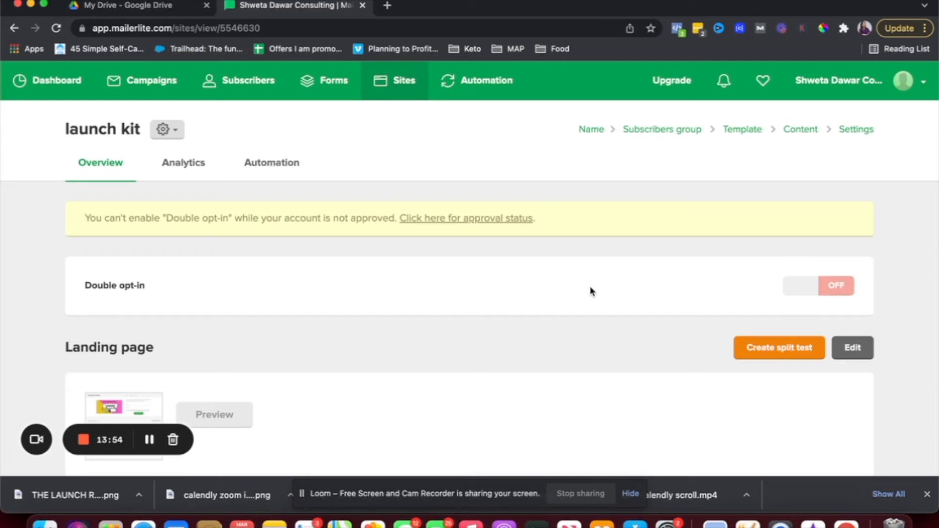
Scroll through the launch kit overview to review the Free Launch Kit page settings summary.
scroll(591, 291, "down", 2)
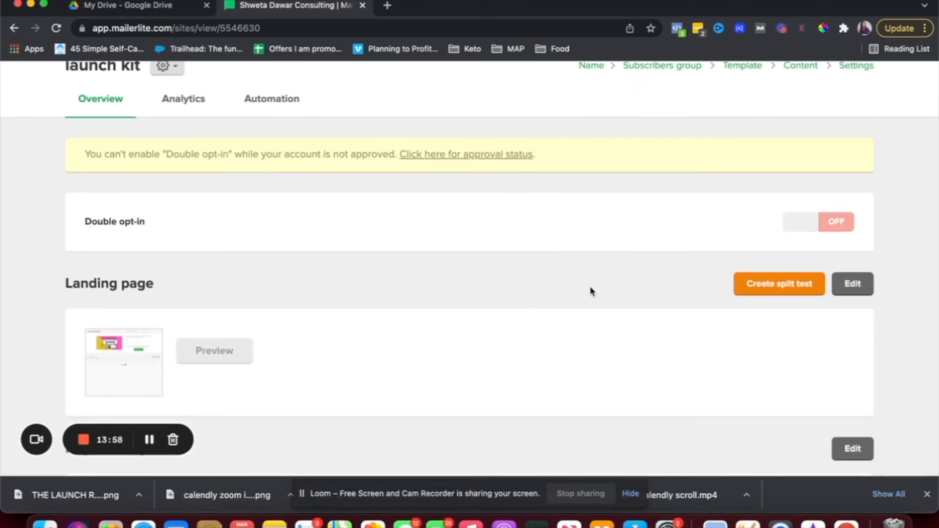
scroll(590, 291, "down", 2)
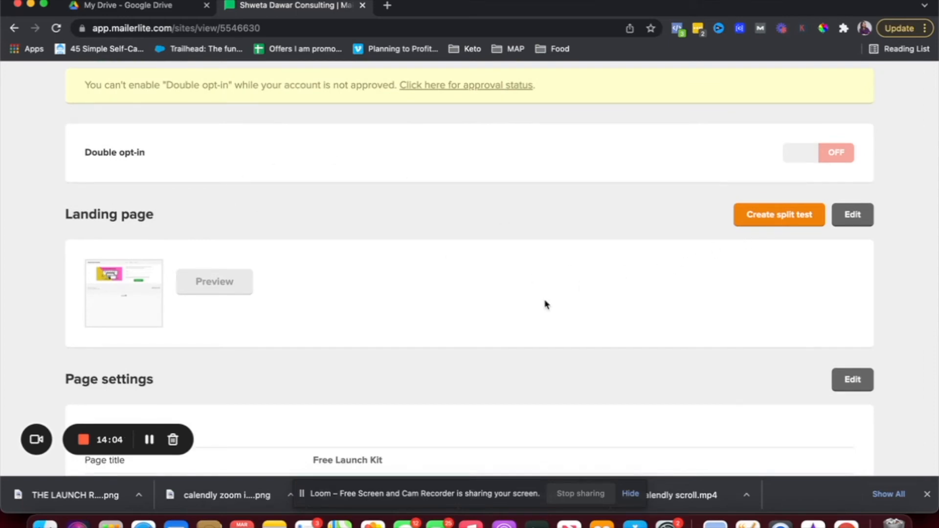
scroll(546, 304, "down", 5)
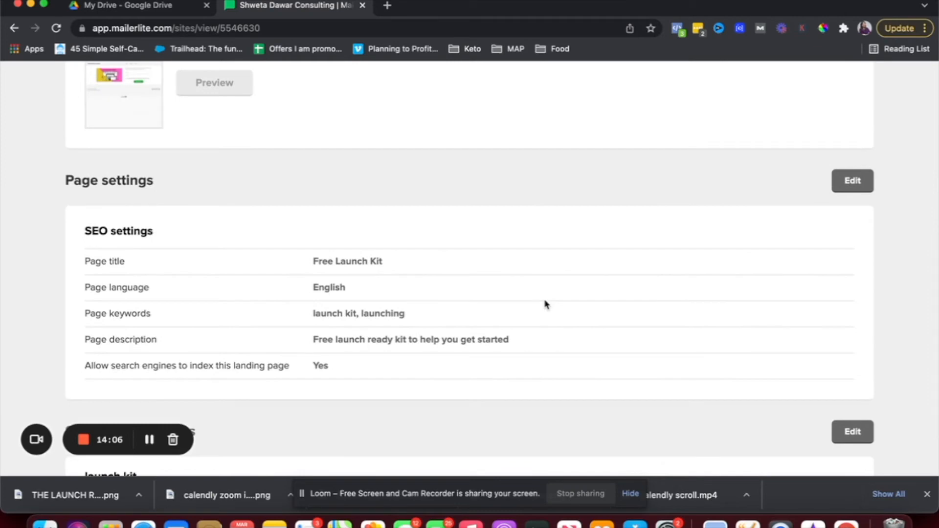
scroll(546, 305, "down", 2)
scroll(546, 304, "up", 7)
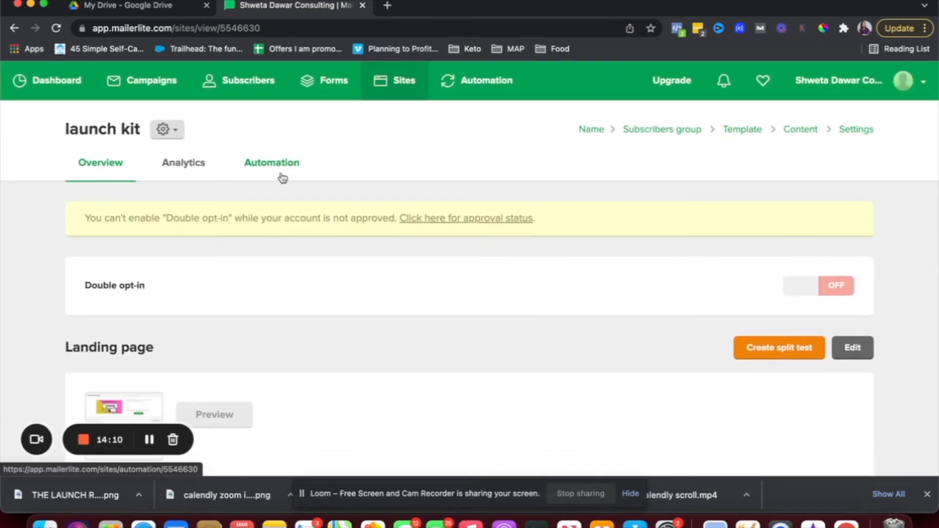
Reopen the launch kit landing page for editing from its gear menu's Edit option.
left_click(272, 174)
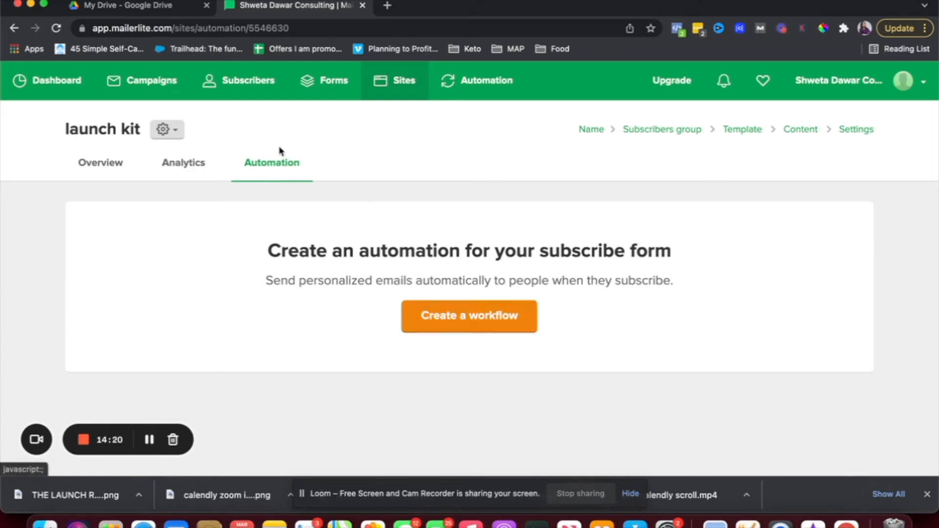
left_click(174, 138)
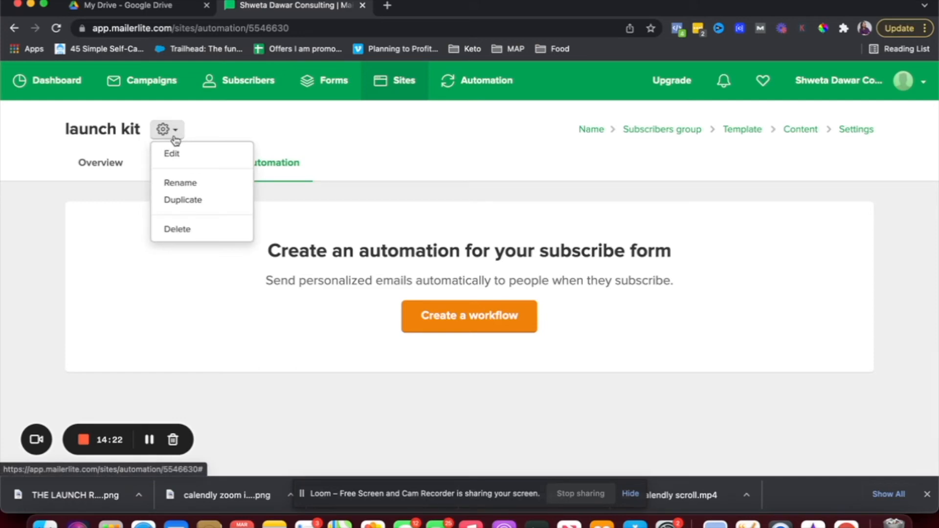
left_click(171, 157)
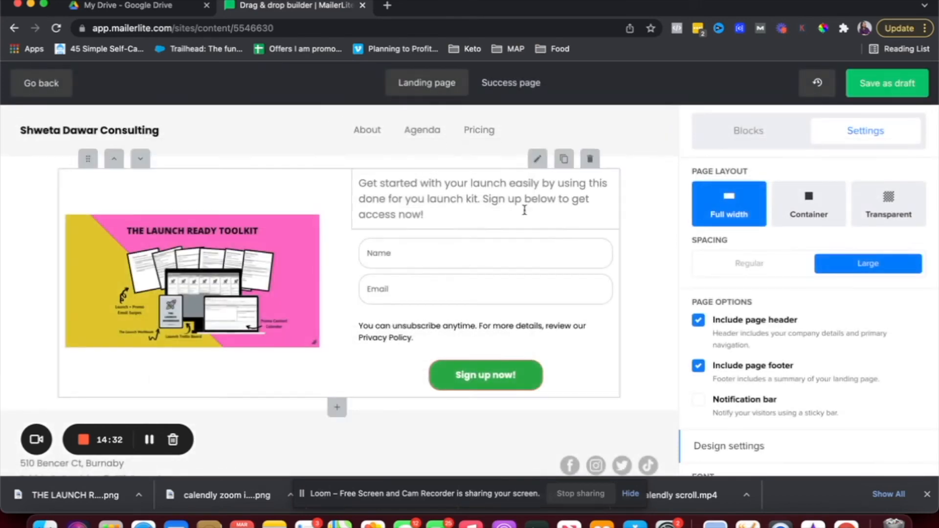
Delete the photo and countdown timer blocks from the success page.
left_click(511, 83)
scroll(475, 293, "down", 3)
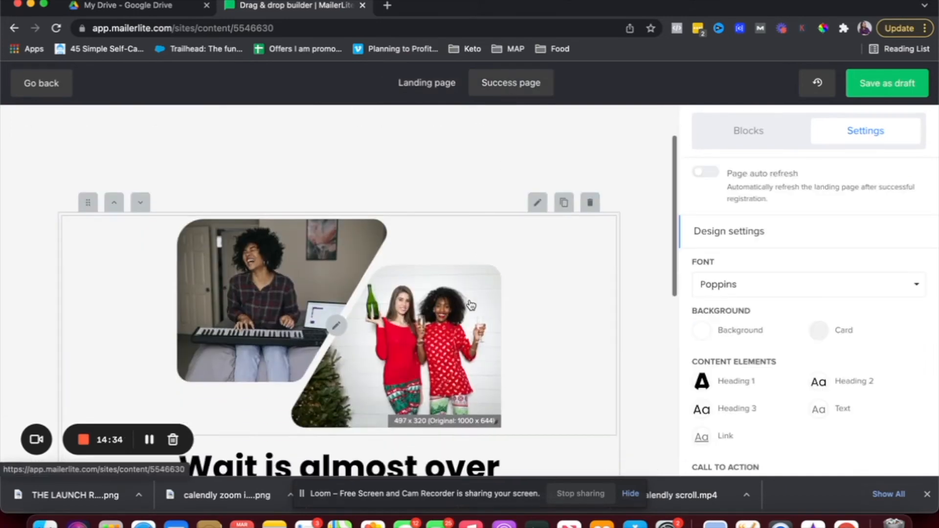
left_click(590, 202)
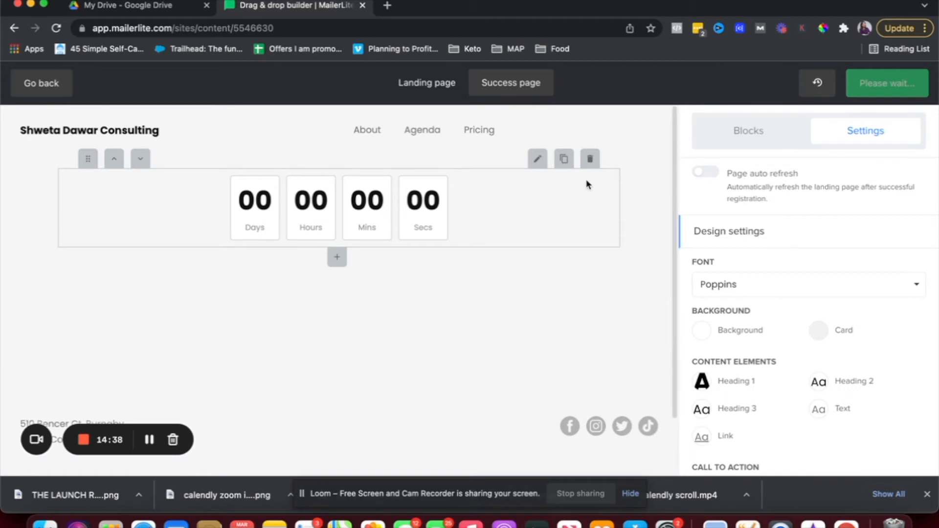
left_click(593, 166)
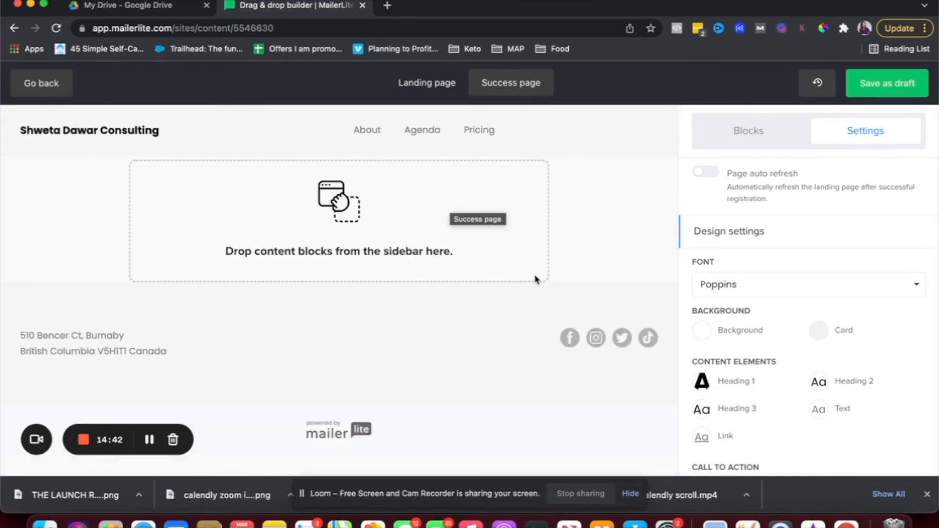
Add an Image block to the success page showing the Launch Ready Toolkit graphic.
left_click(762, 136)
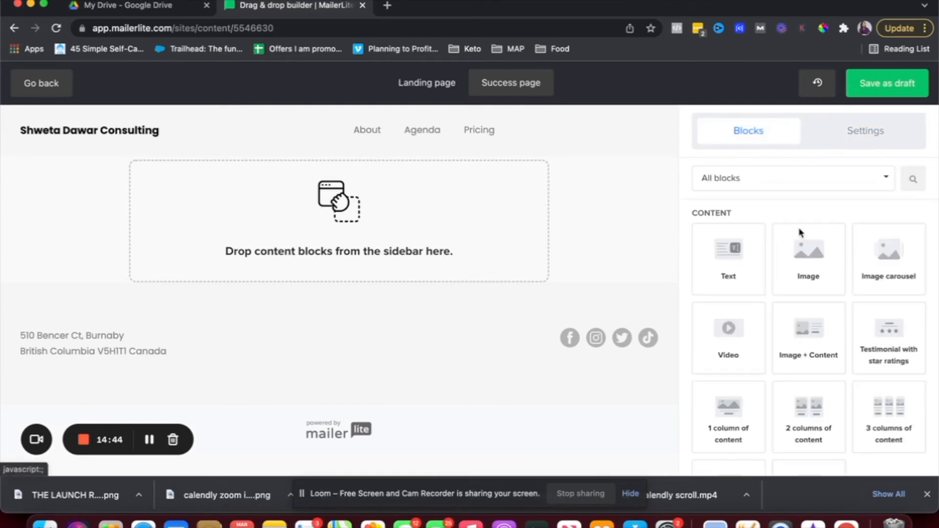
left_click_drag(824, 273, 342, 229)
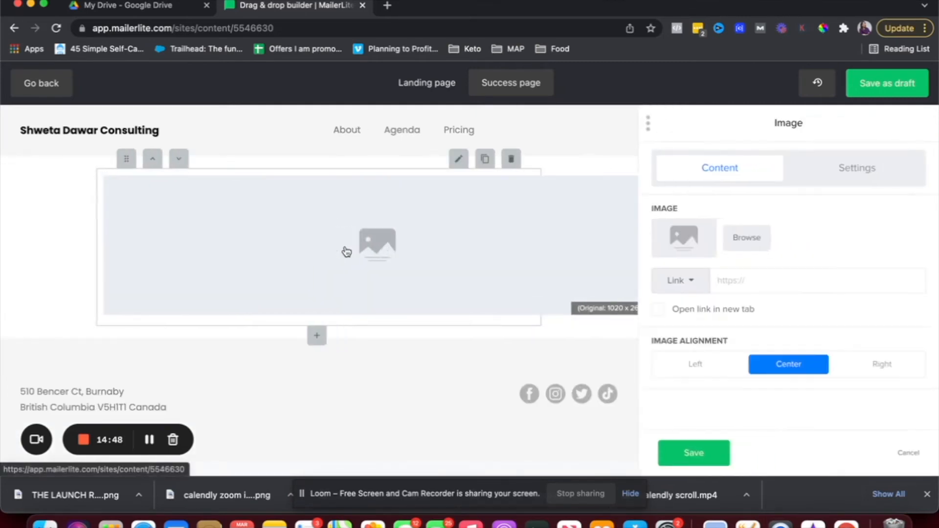
left_click(725, 248)
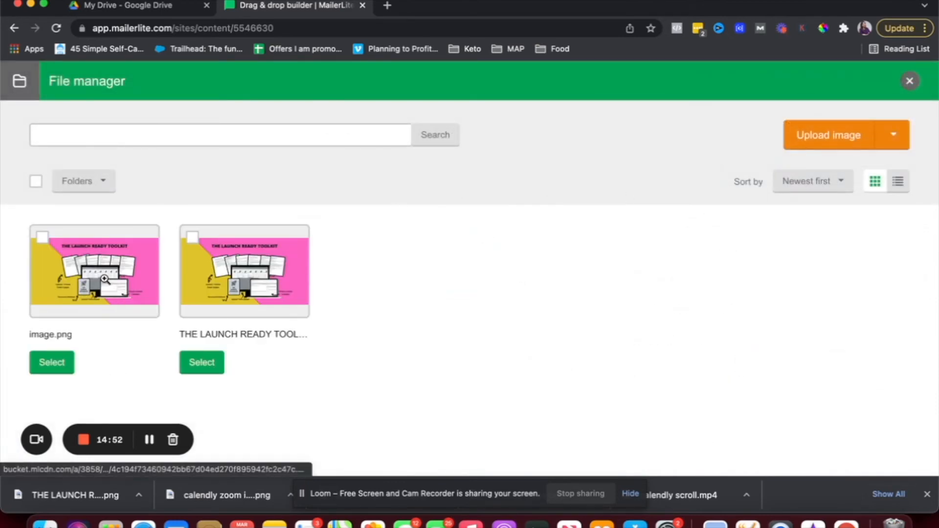
left_click(105, 279)
left_click(698, 386)
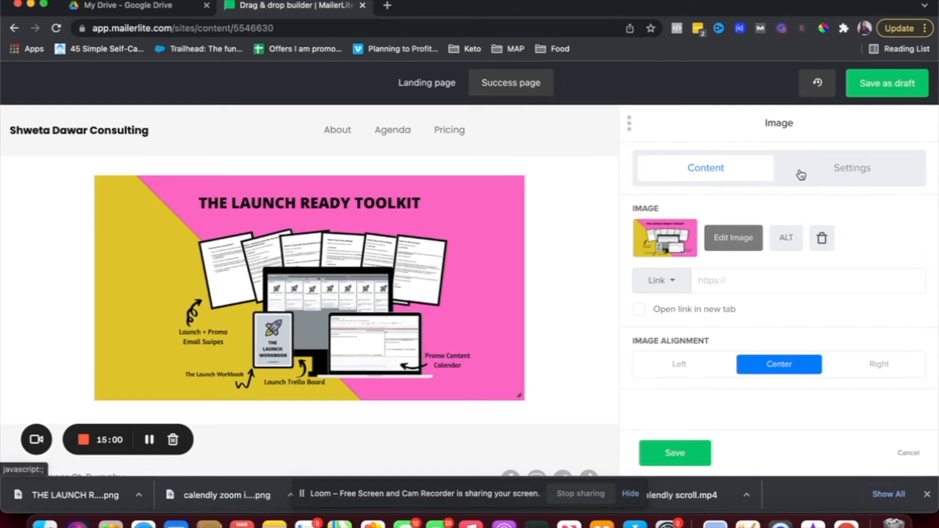
left_click(832, 183)
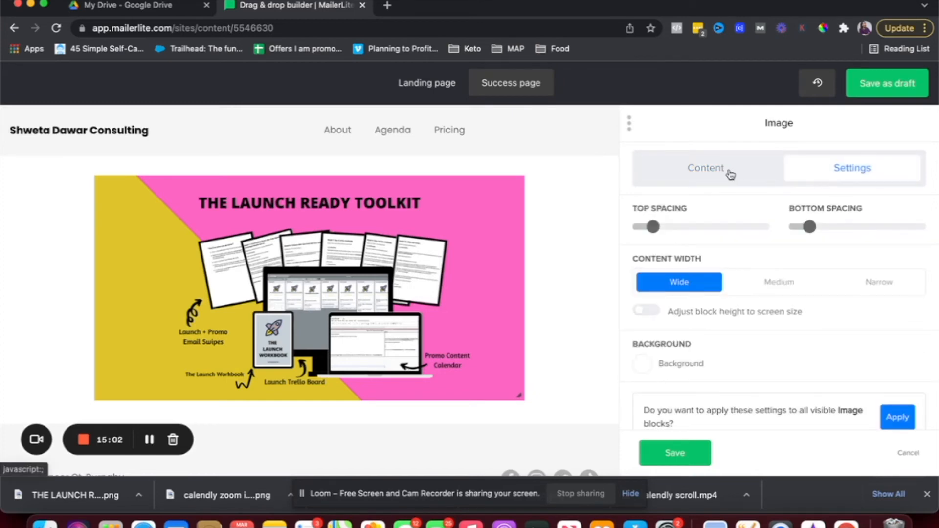
left_click(729, 175)
mouse_move(482, 273)
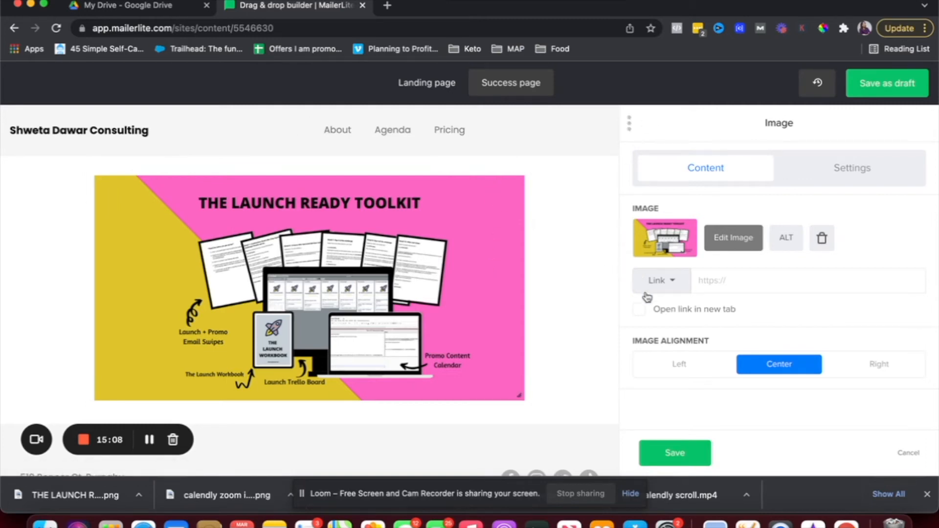
Add a text block above the toolkit image reading 'Thank you for signing up. Please checj your email for acces'.
left_click(678, 457)
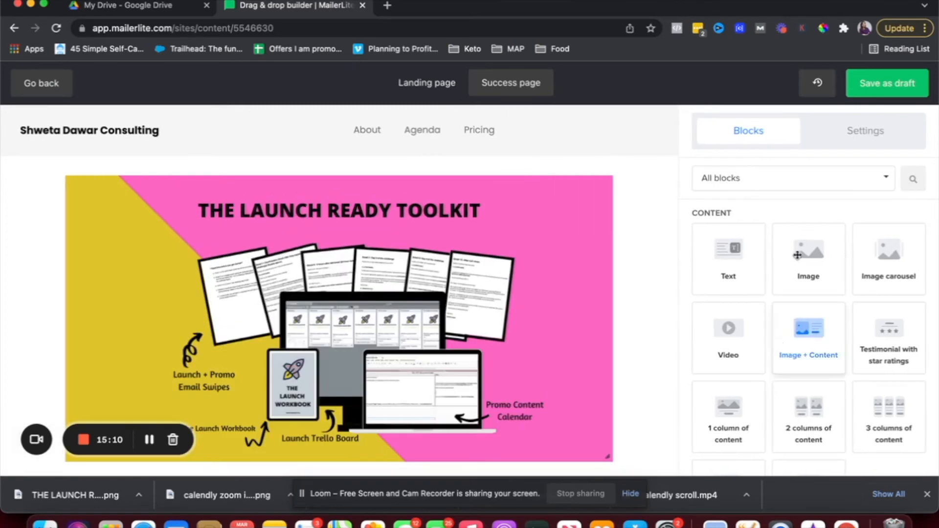
scroll(815, 335, "down", 2)
scroll(815, 335, "down", 8)
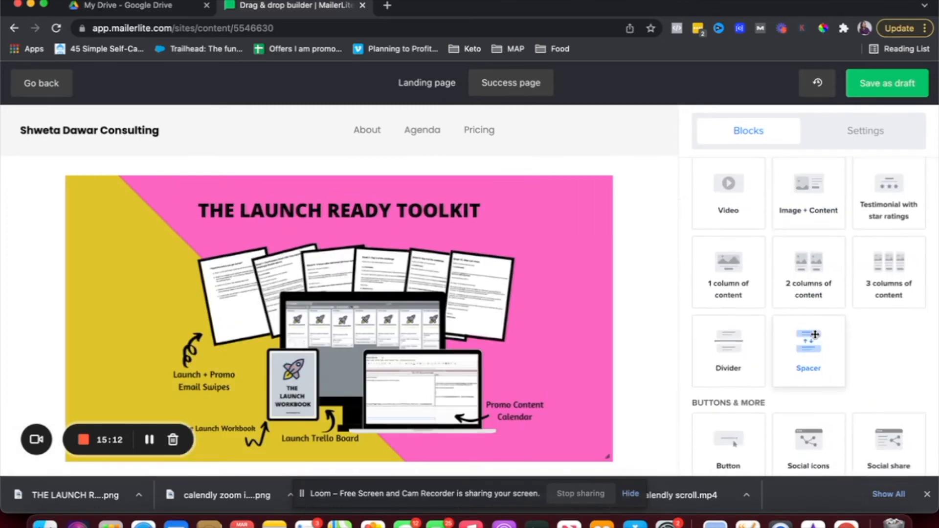
scroll(815, 335, "down", 2)
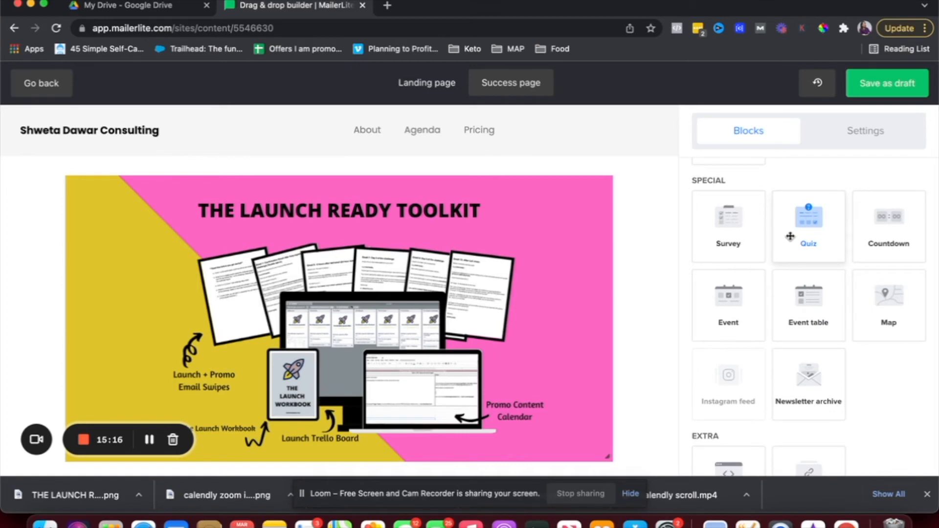
scroll(790, 237, "down", 2)
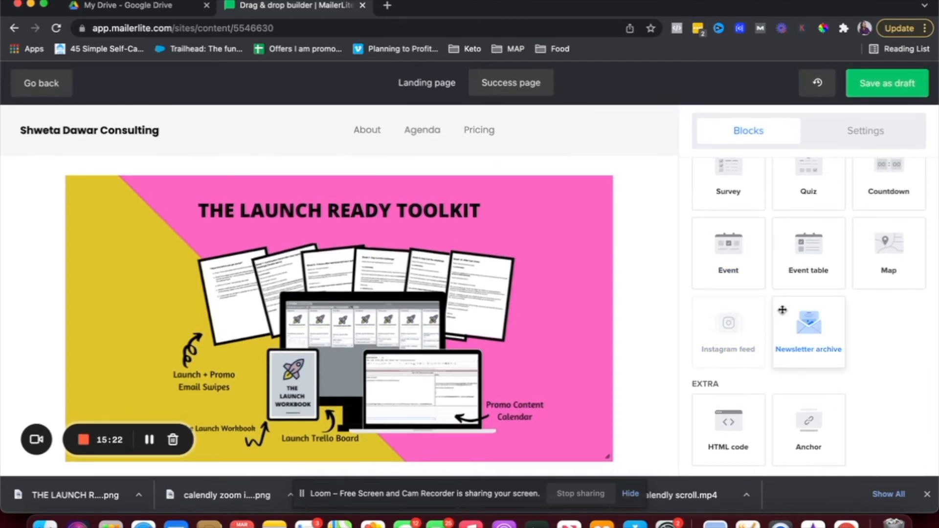
mouse_move(432, 367)
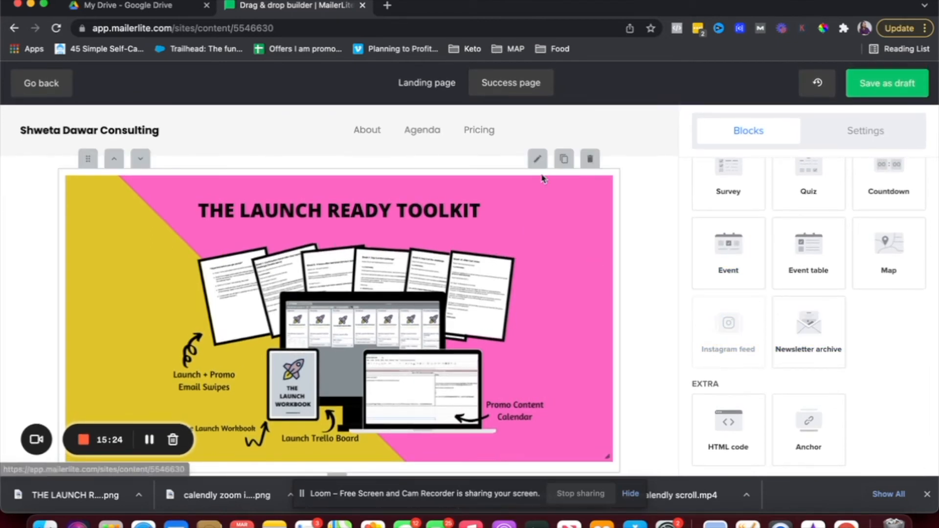
scroll(714, 257, "up", 10)
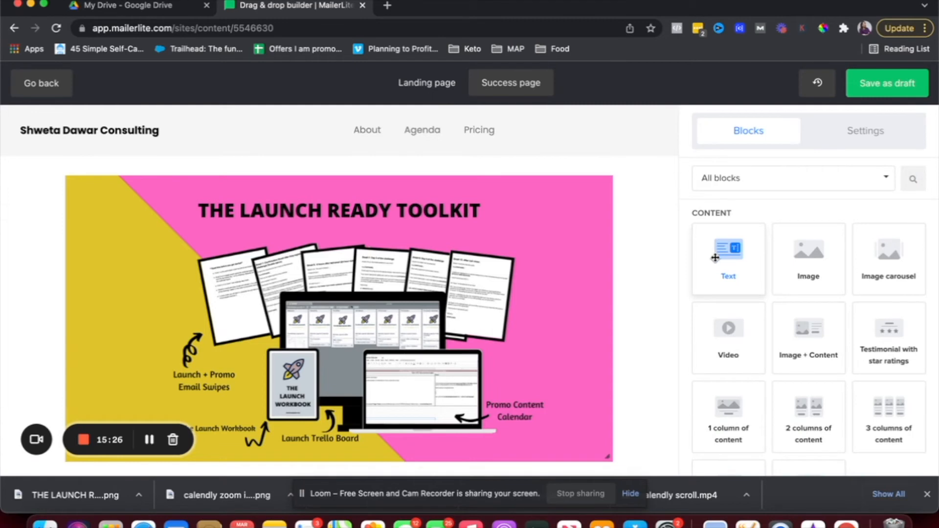
left_click_drag(715, 257, 388, 181)
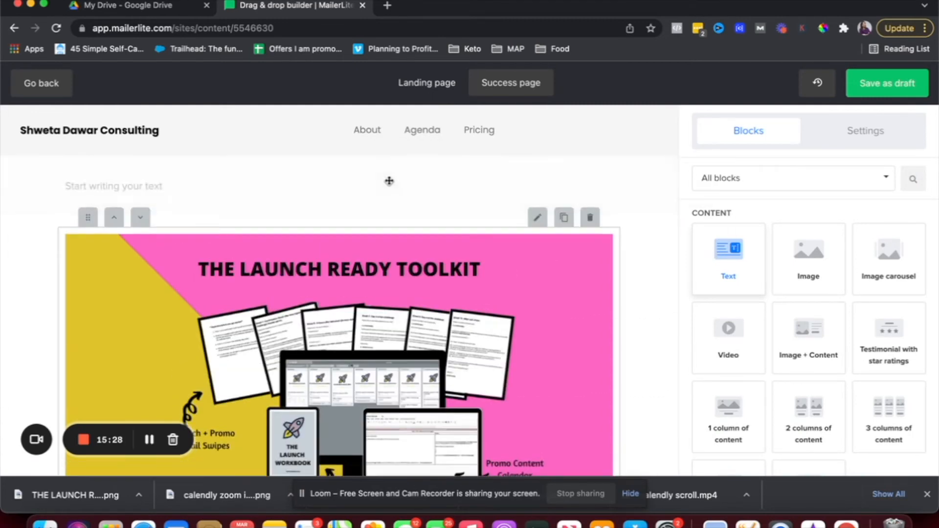
left_click(373, 182)
type("Thank you")
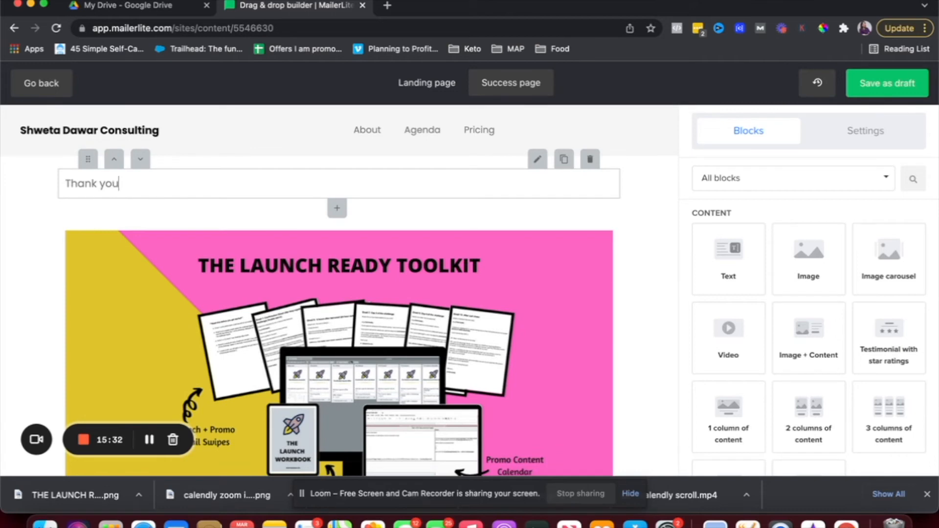
type(" for signing up")
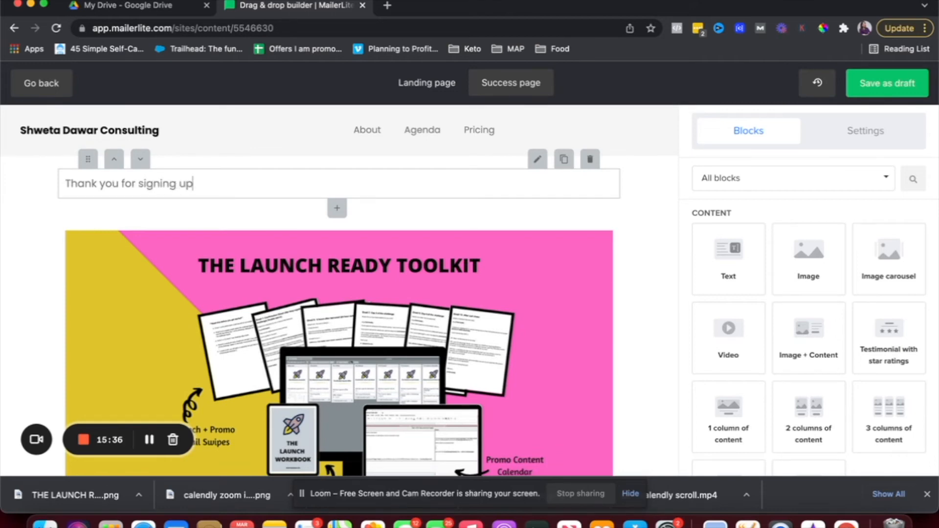
type(". Please checj your email for access!")
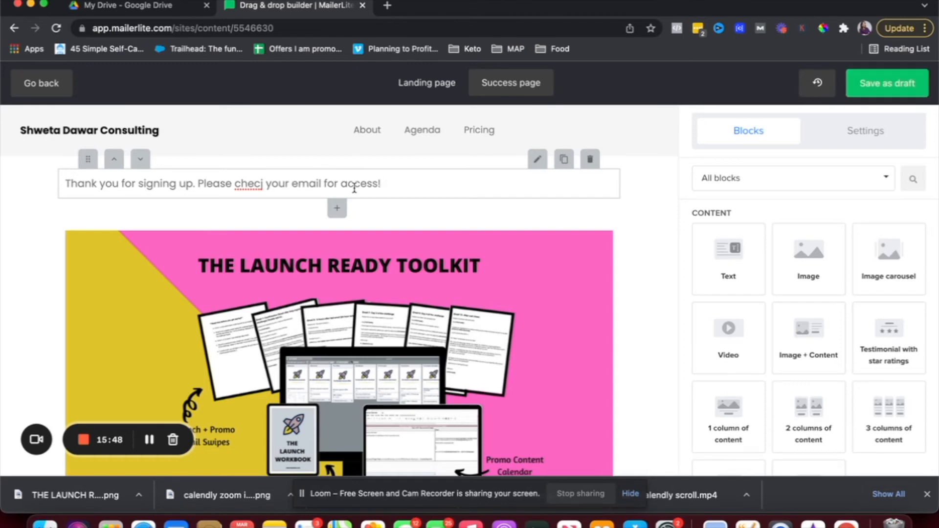
Save the success page as a draft.
scroll(478, 247, "down", 5)
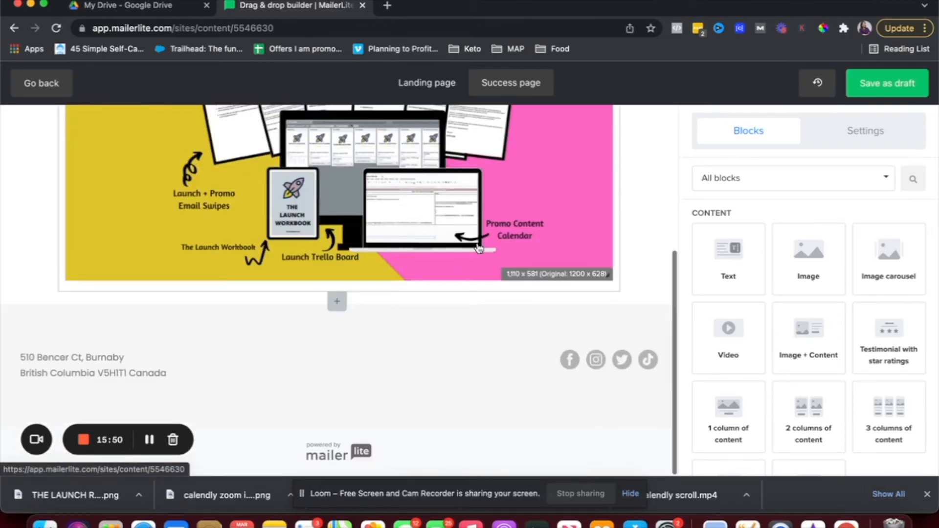
scroll(477, 248, "up", 5)
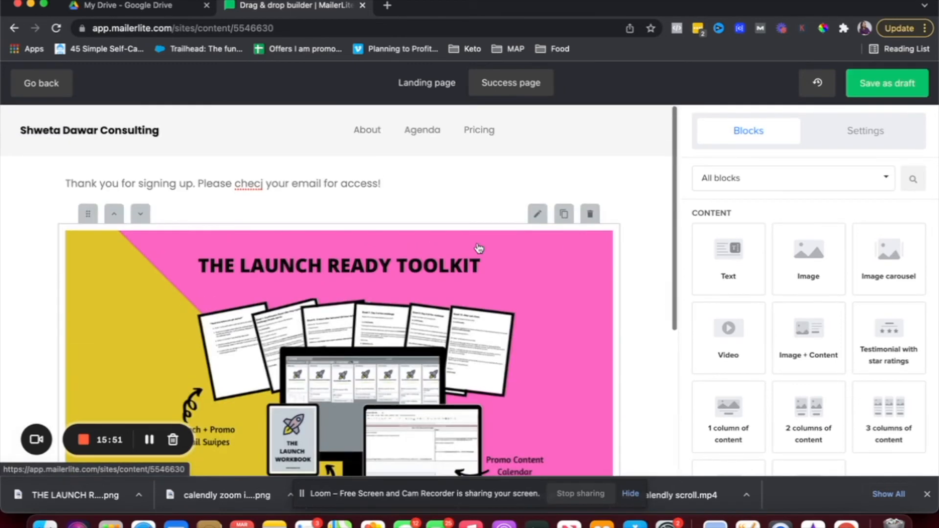
left_click(870, 84)
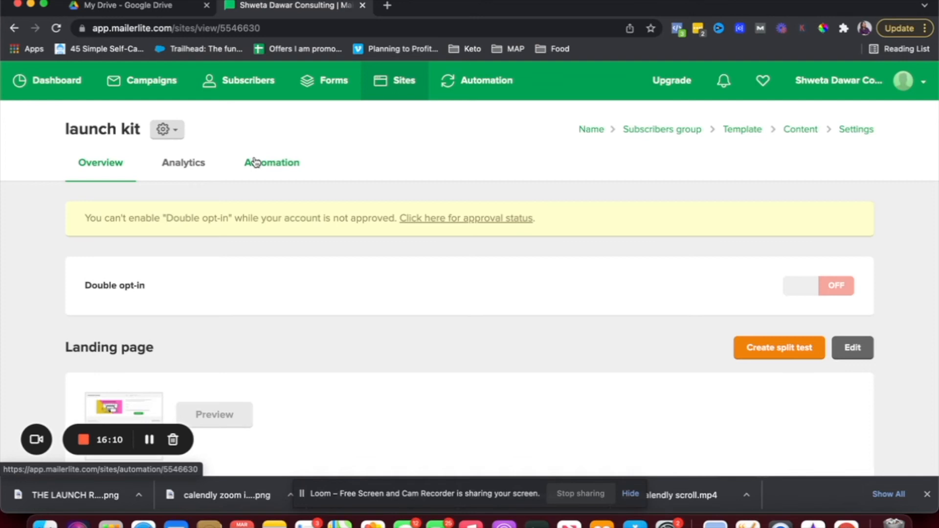
Create a new workflow from the launch kit form's Automation tab.
left_click(267, 172)
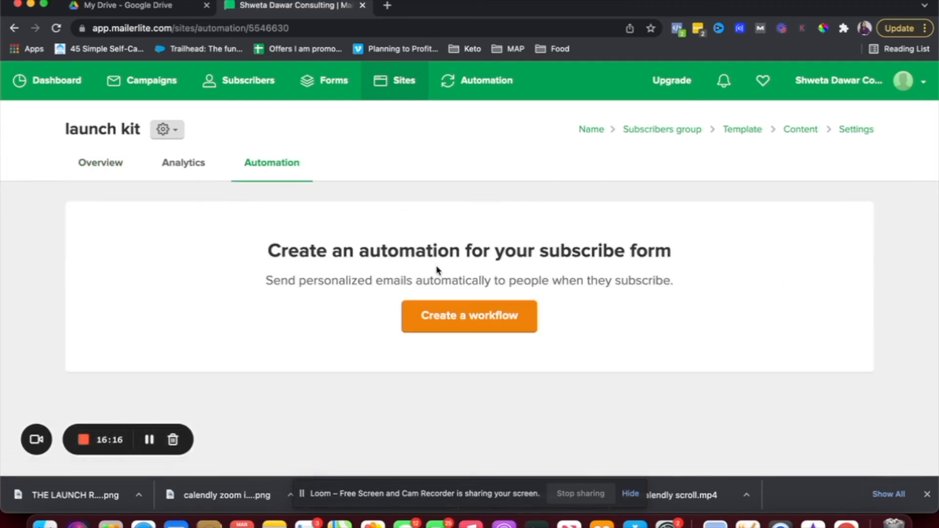
left_click(454, 314)
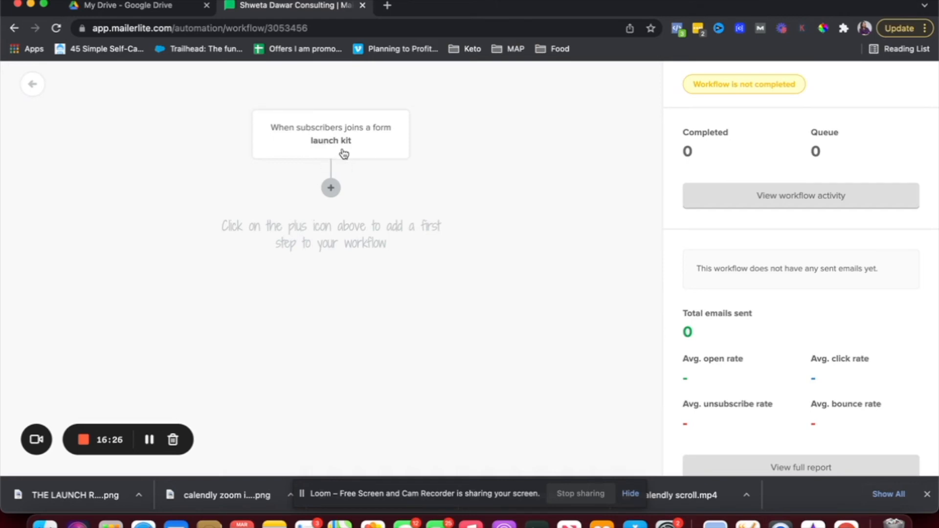
Add an email as the workflow's first step and start entering text in its name field.
left_click(331, 194)
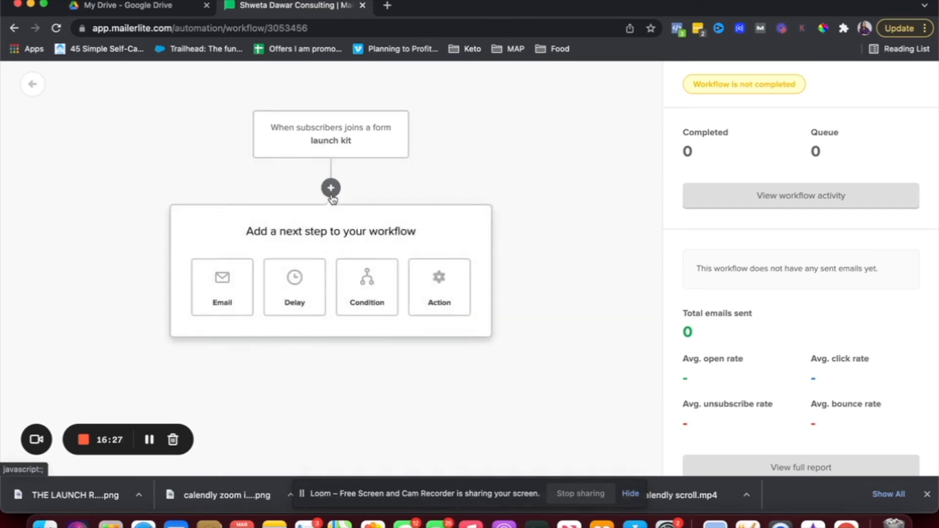
left_click(218, 284)
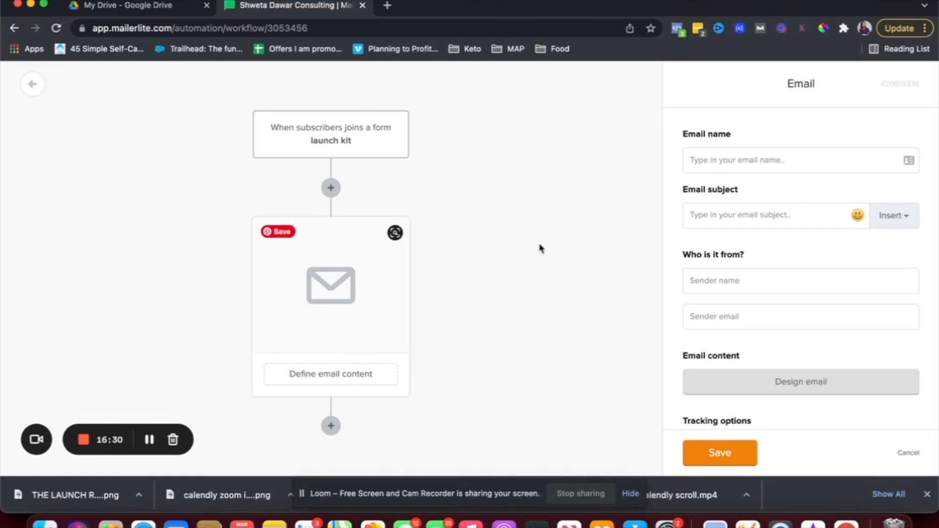
left_click(709, 161)
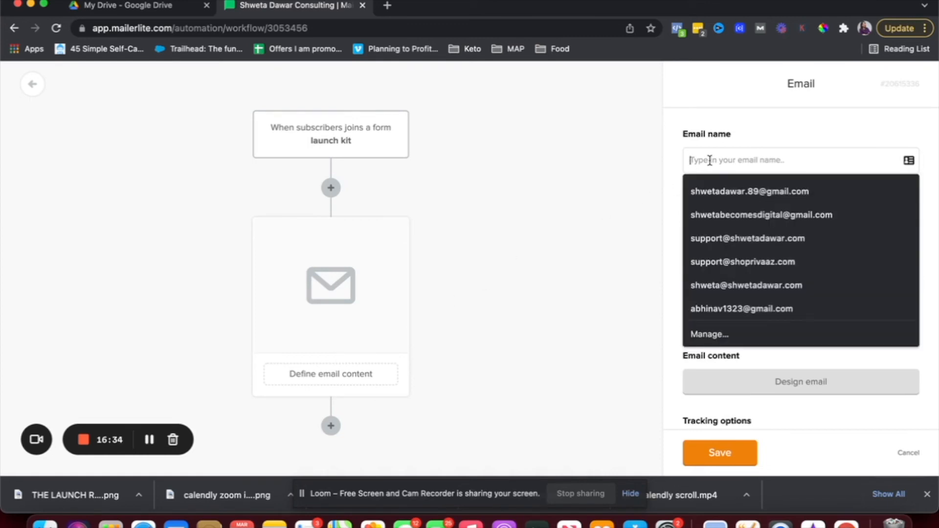
type("Here's your launch ready kit")
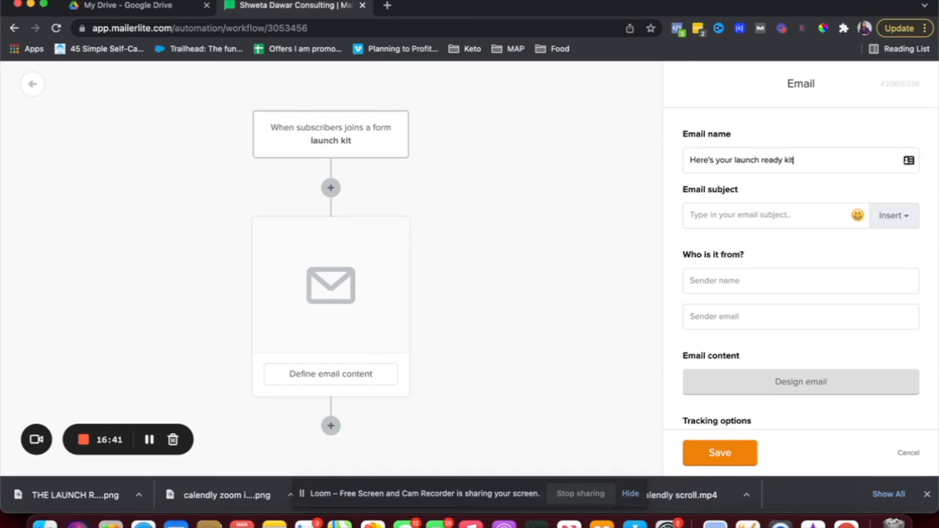
triple_click(711, 163)
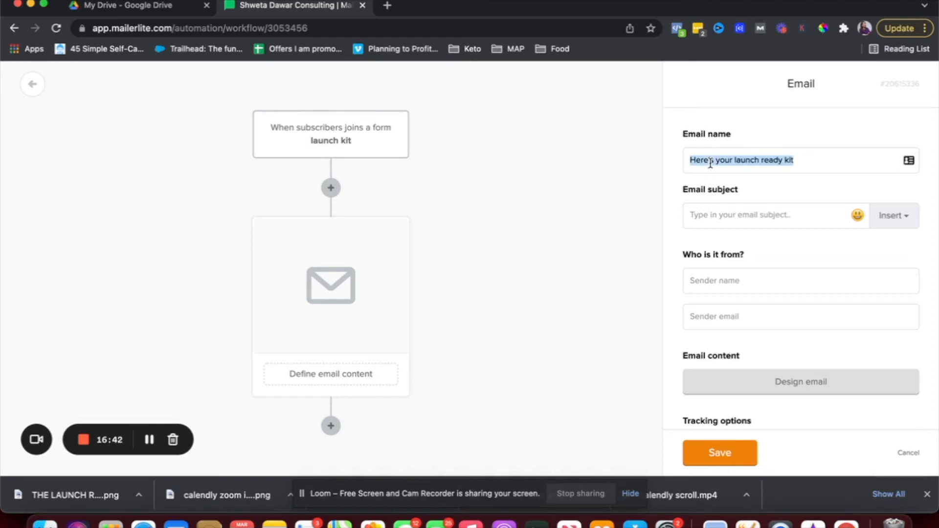
key("ctrl+super+space")
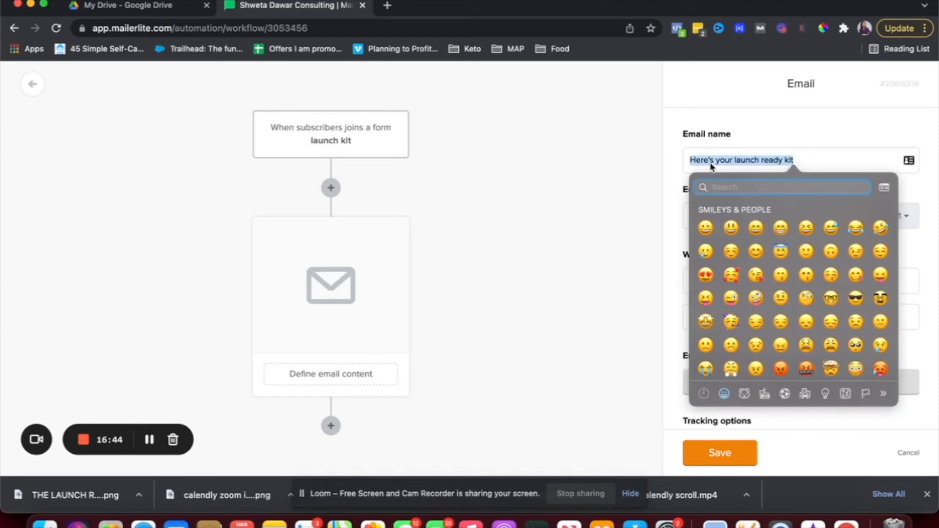
Fill the subject with 'Here's your launch ready kit' by copying the text from the name field.
left_click(820, 151)
left_click(750, 223)
key("super+v")
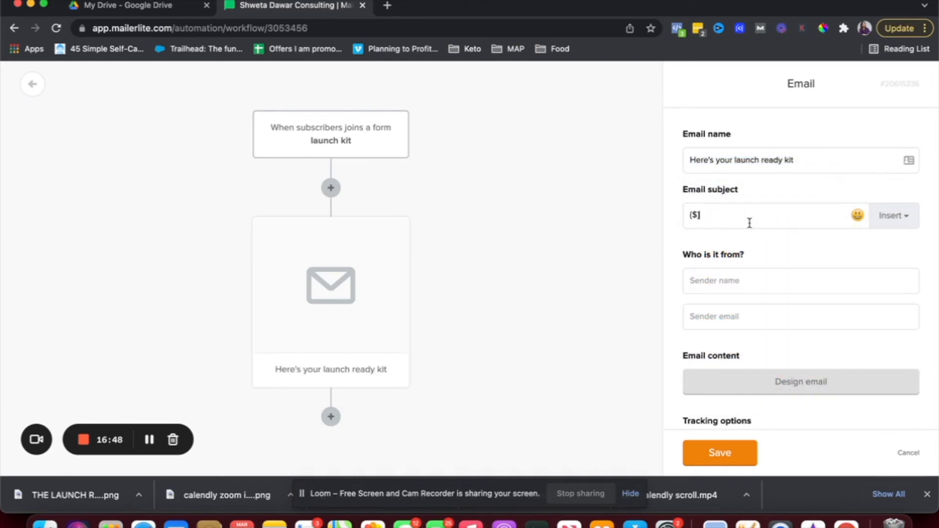
triple_click(744, 215)
key("BackSpace")
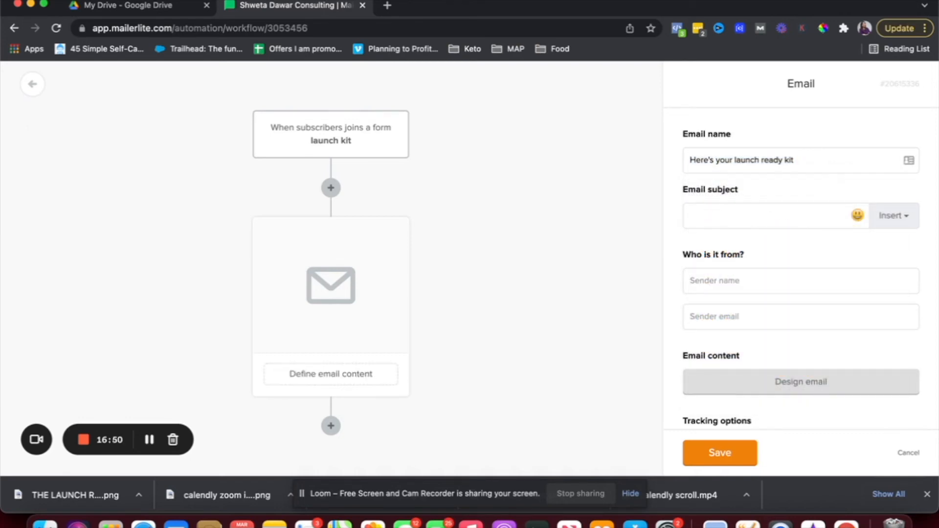
type("{$}")
triple_click(734, 167)
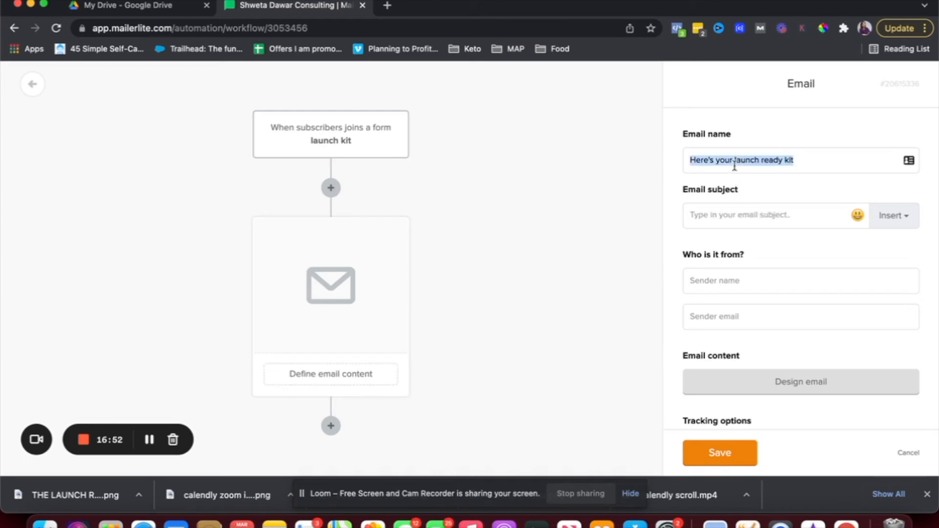
key("super+c")
left_click(728, 209)
key("super+v")
Rename the email to 'Launch kit'.
triple_click(747, 160)
type("La")
type("u")
key("BackSpace")
type("aunch")
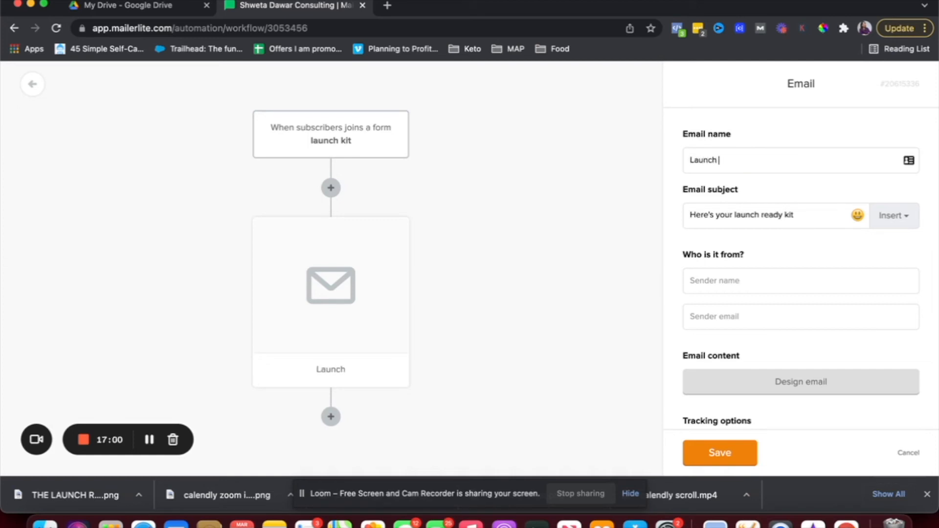
type(" kit")
left_click(898, 224)
left_click(900, 228)
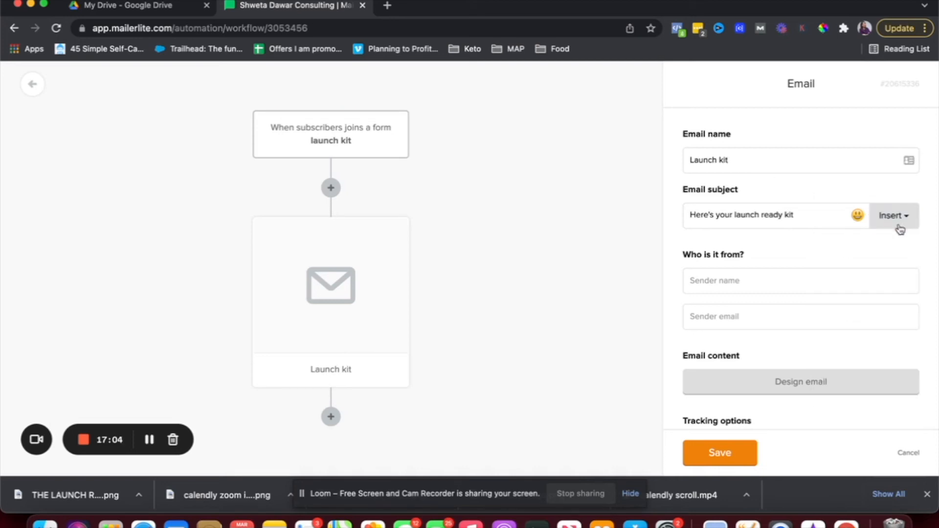
Fill in the sender's name and email address and proceed to Email design.
left_click(747, 273)
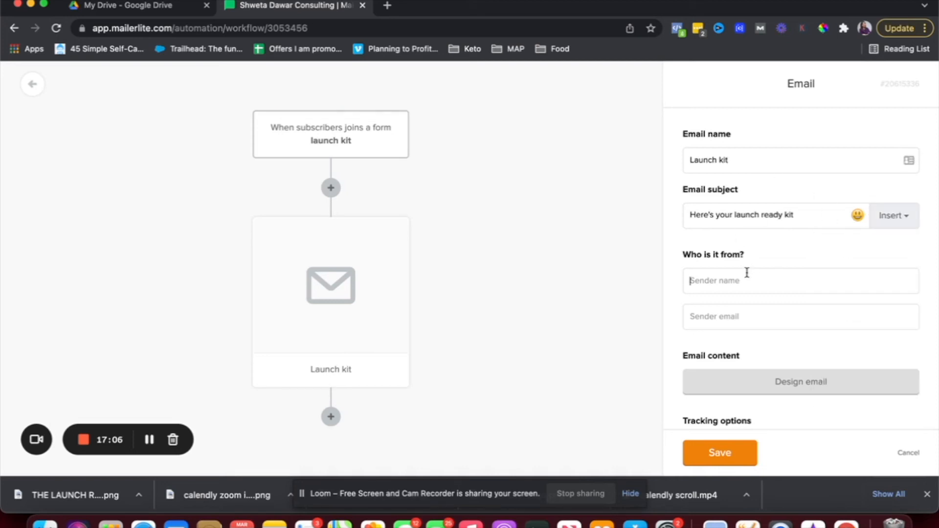
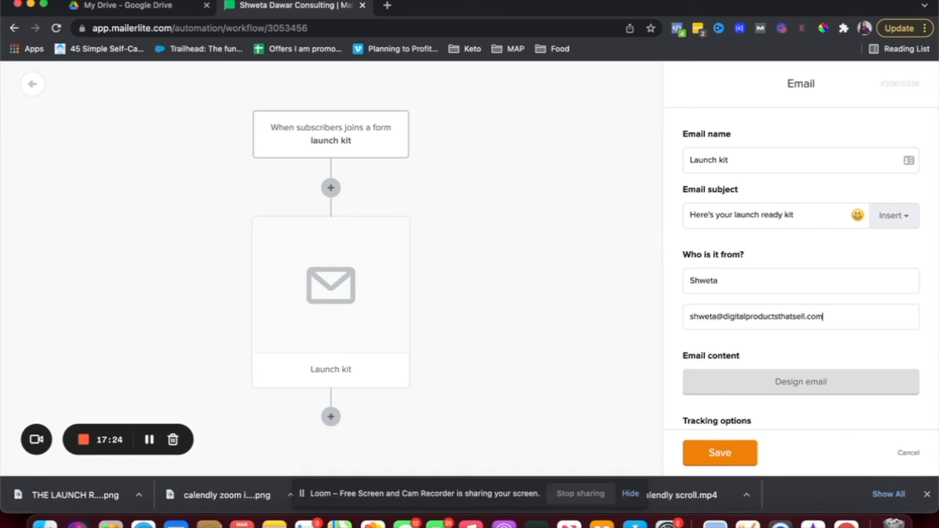
left_click(782, 381)
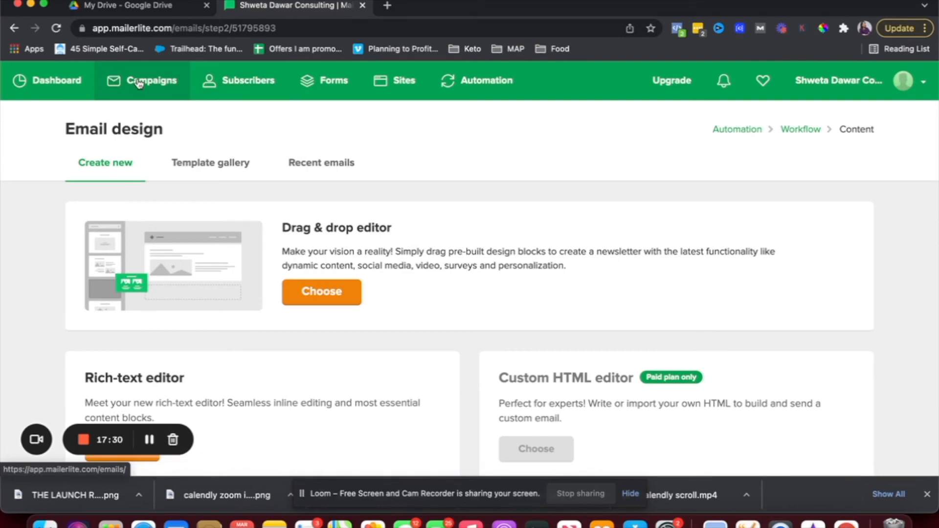
Choose the Drag & drop editor under Create new to build the Launch kit email.
scroll(379, 269, "down", 2)
scroll(379, 269, "up", 2)
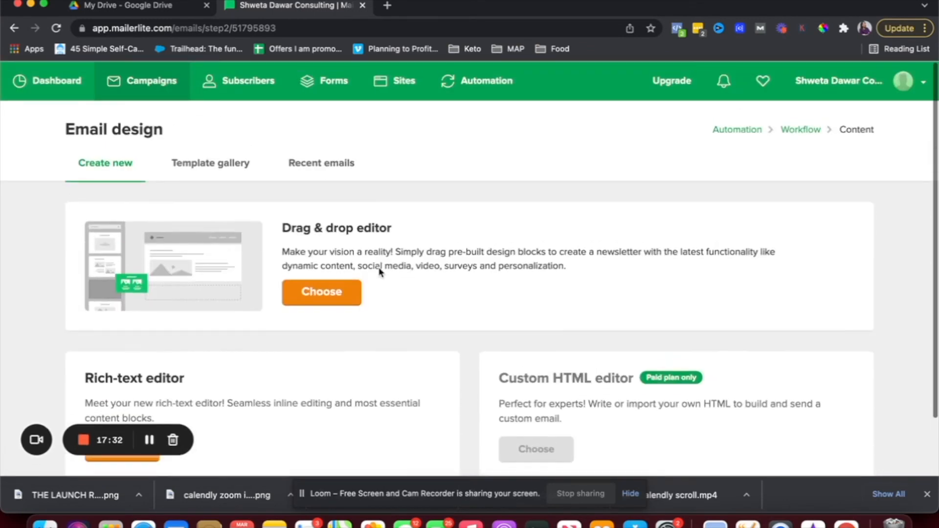
left_click(304, 165)
left_click(134, 170)
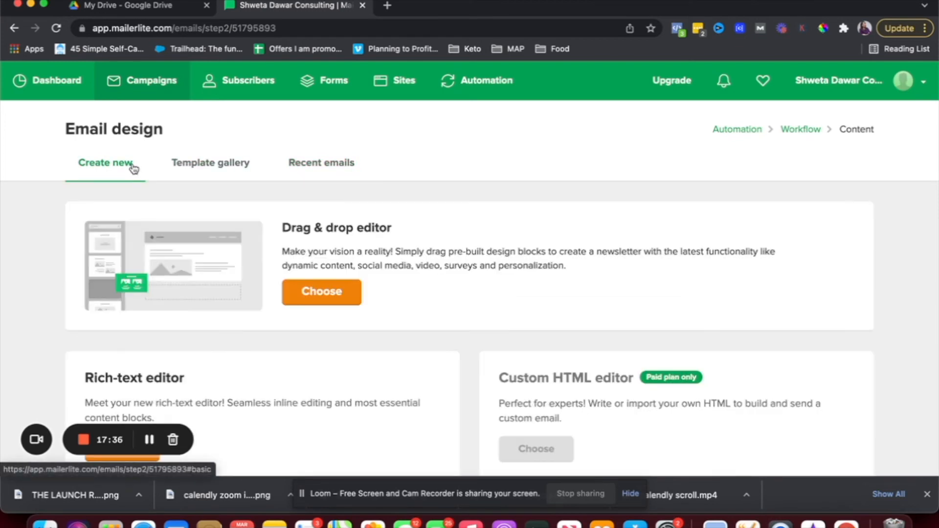
scroll(323, 289, "down", 2)
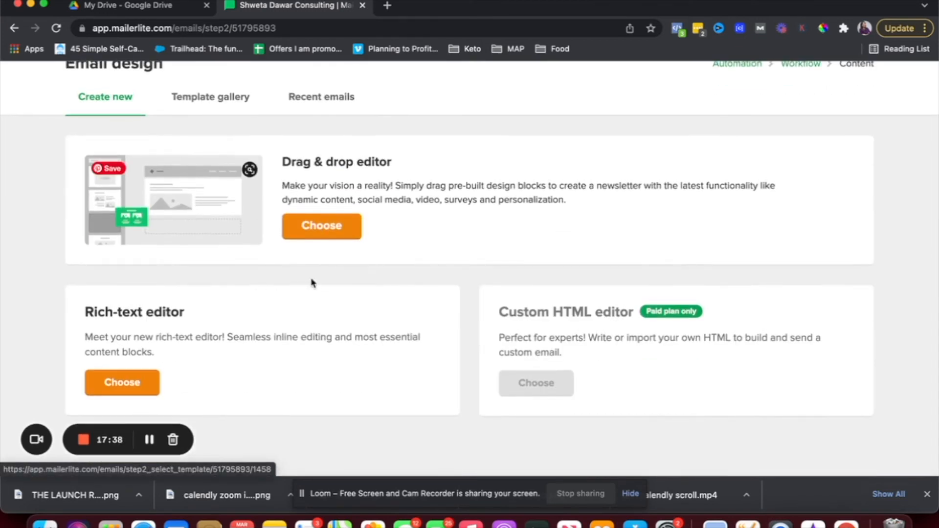
left_click(323, 239)
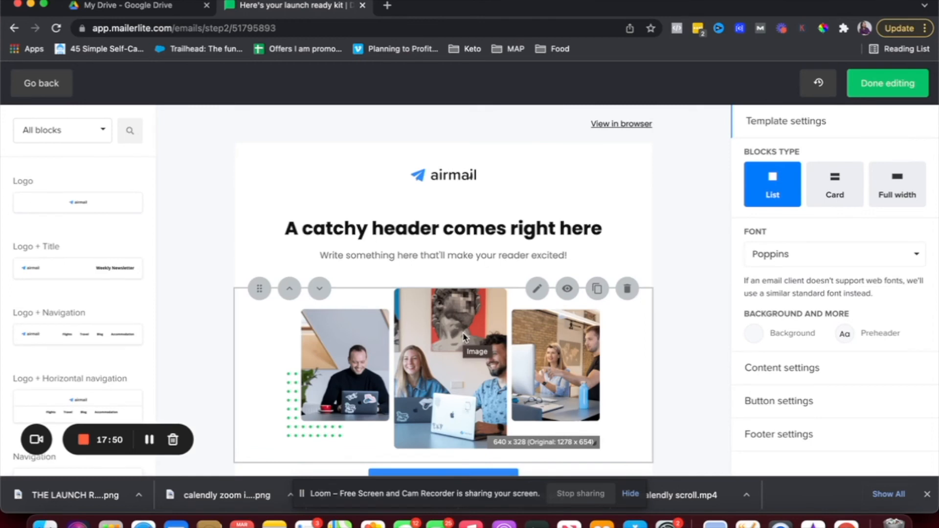
Delete the image, subtitle, CTA, header, features, divider and logo blocks, then select the Ready to start? heading.
left_click(627, 288)
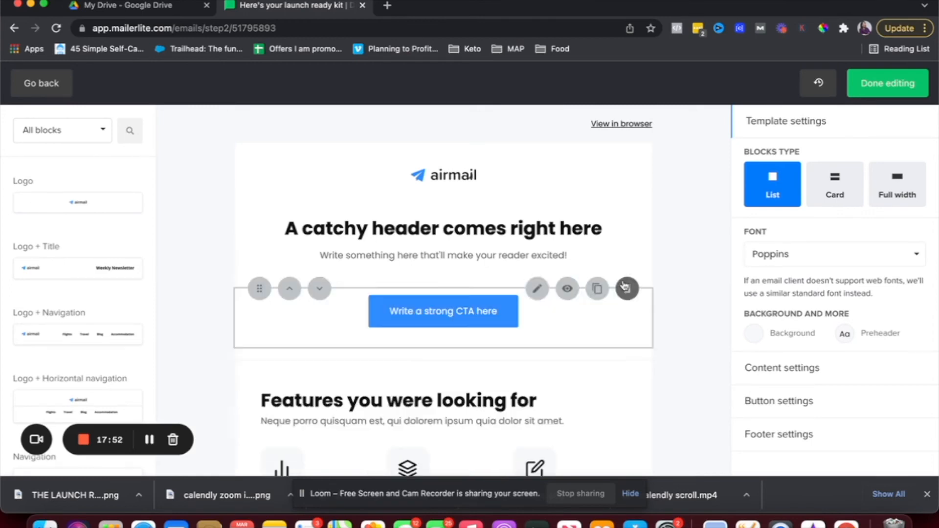
left_click(626, 243)
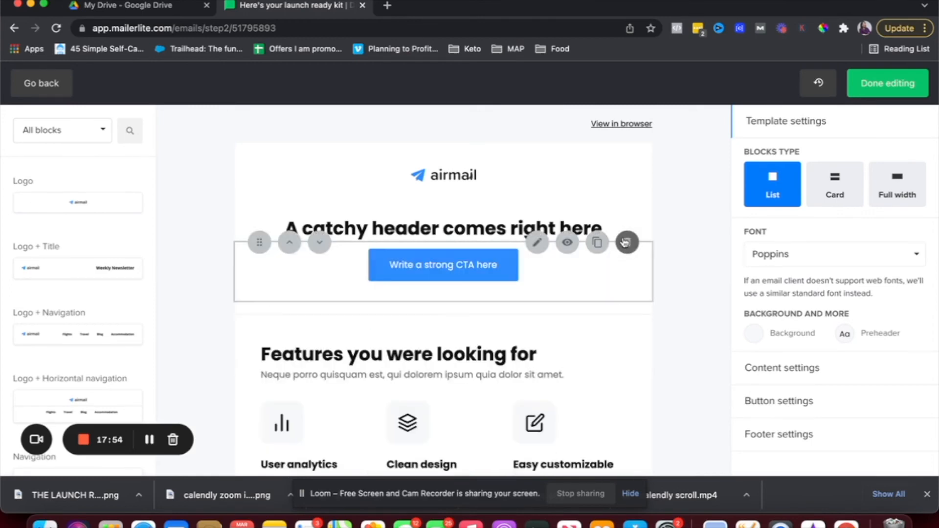
left_click(625, 241)
left_click(626, 201)
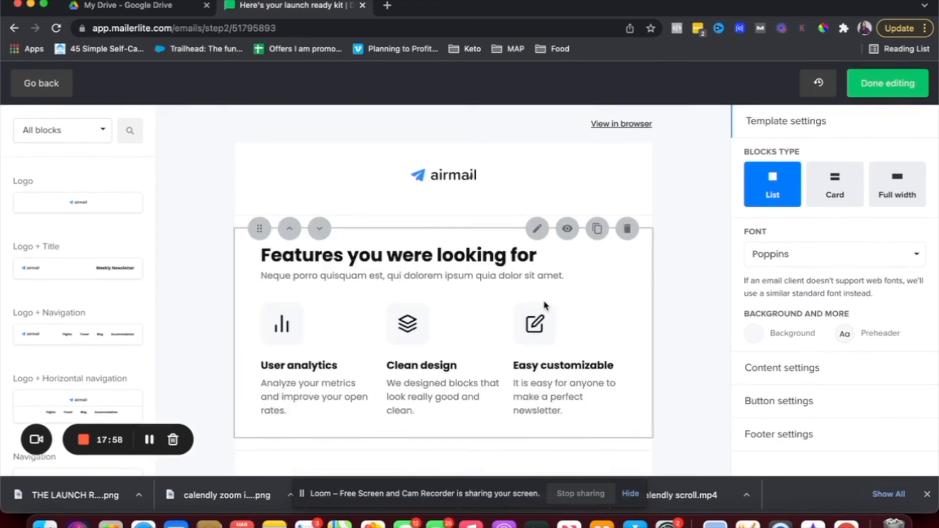
left_click(626, 228)
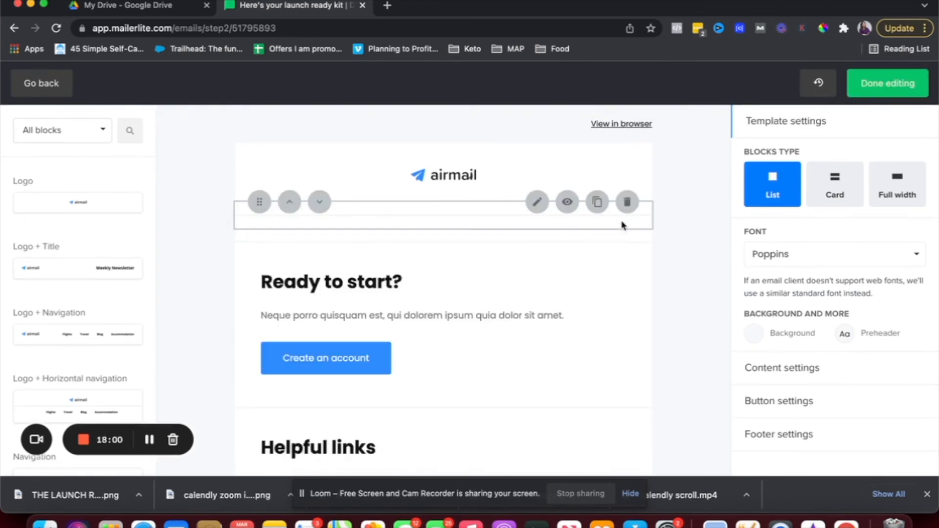
left_click(622, 202)
left_click(626, 145)
left_click(627, 144)
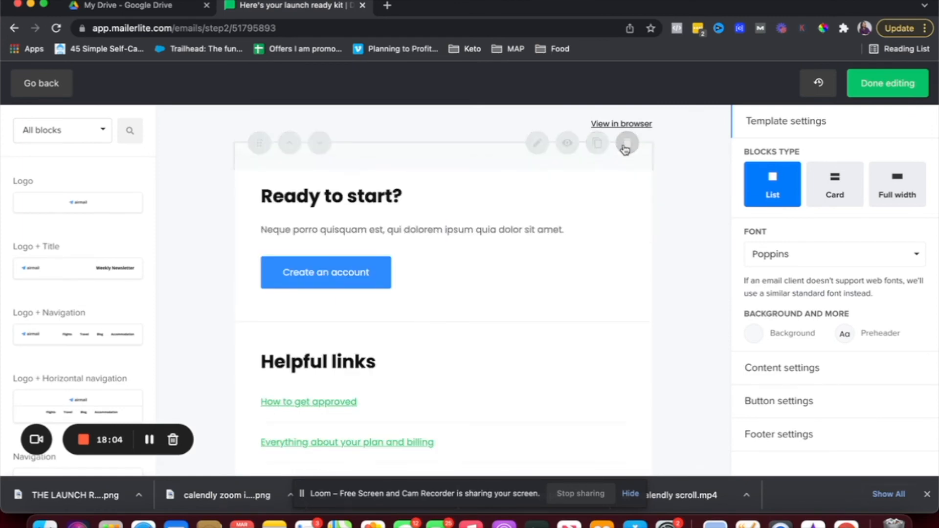
double_click(348, 165)
left_click(349, 164)
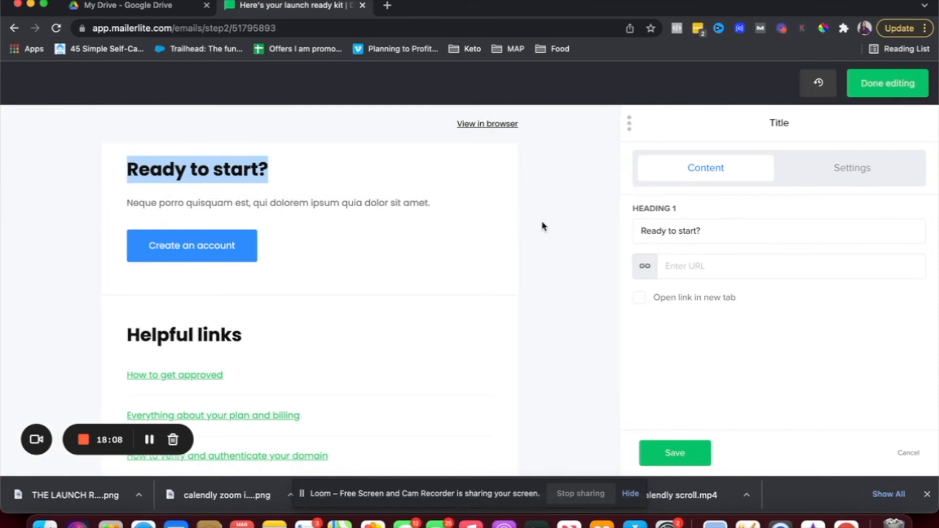
Change the heading to 'Here's the launch ready kit!'.
triple_click(677, 232)
type("Here;s")
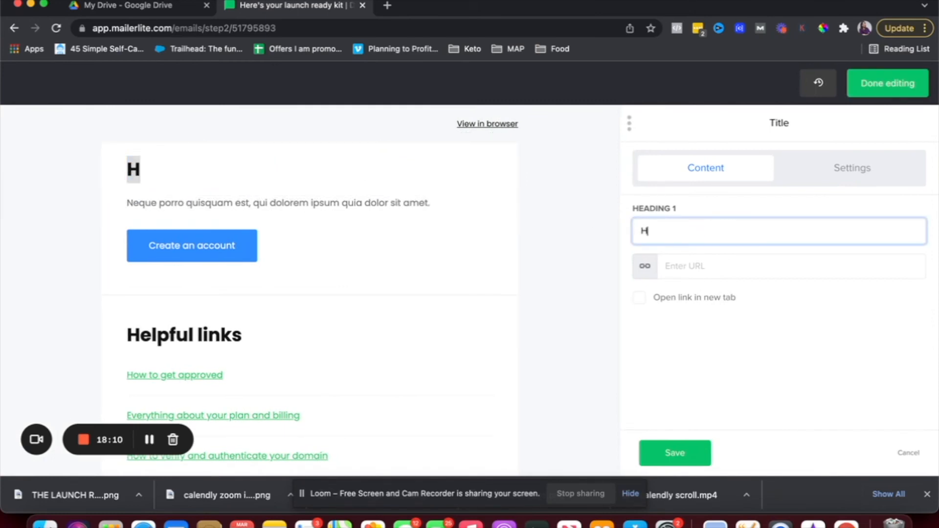
key("BackSpace")
key("BackSpace")
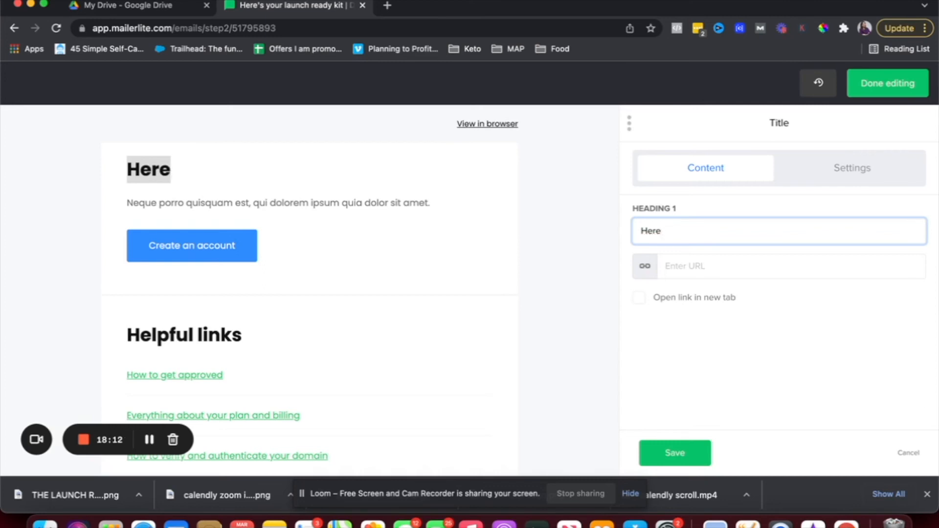
type("'s the luan")
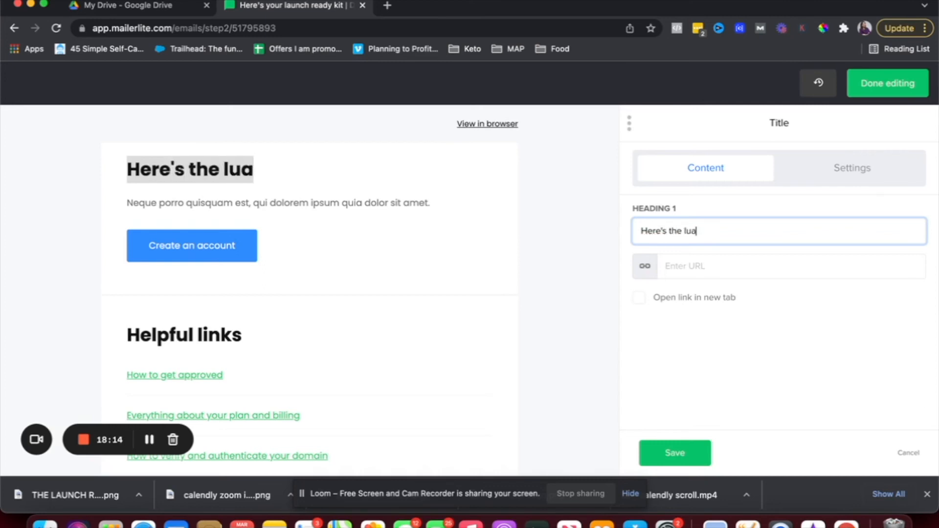
key("BackSpace")
key("BackSpace")
key("BackSpace")
type("aunch ready k")
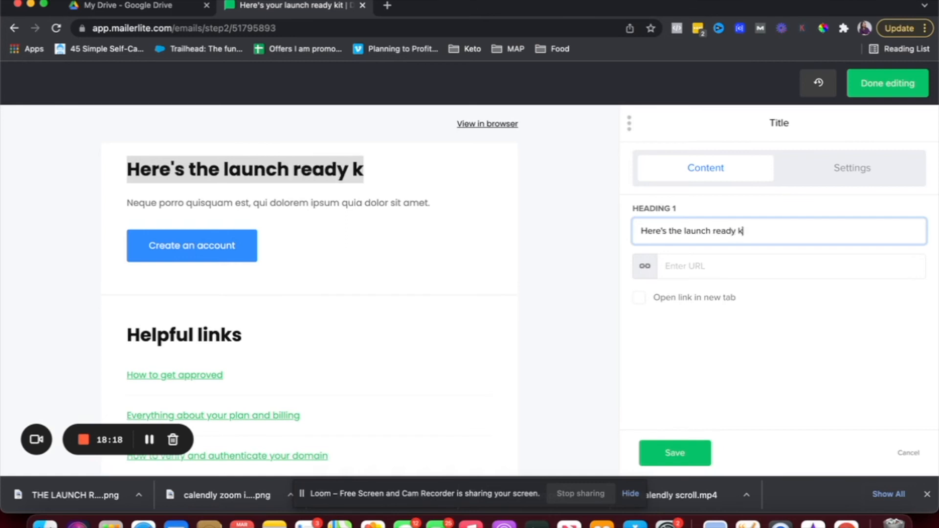
type("it!")
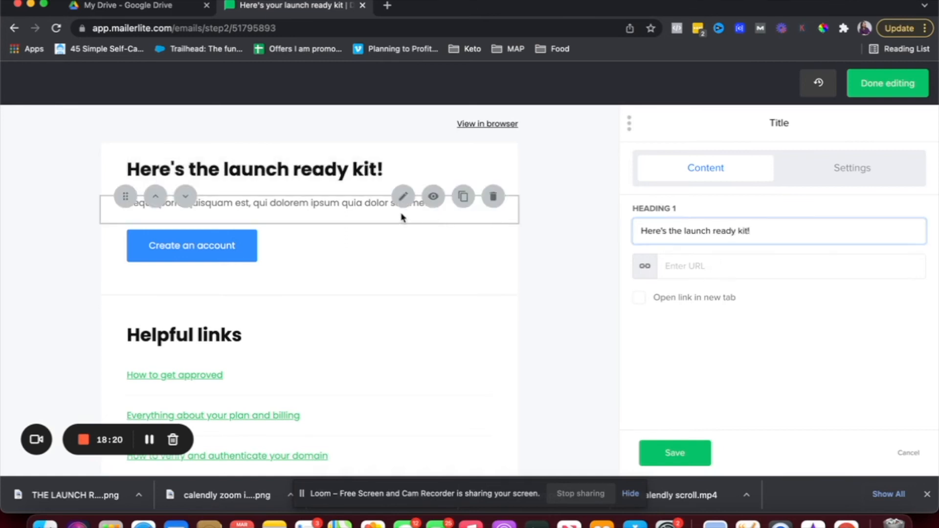
left_click(356, 198)
Relabel the button 'Download here!' with a googledrive.com link and save it.
left_click(200, 239)
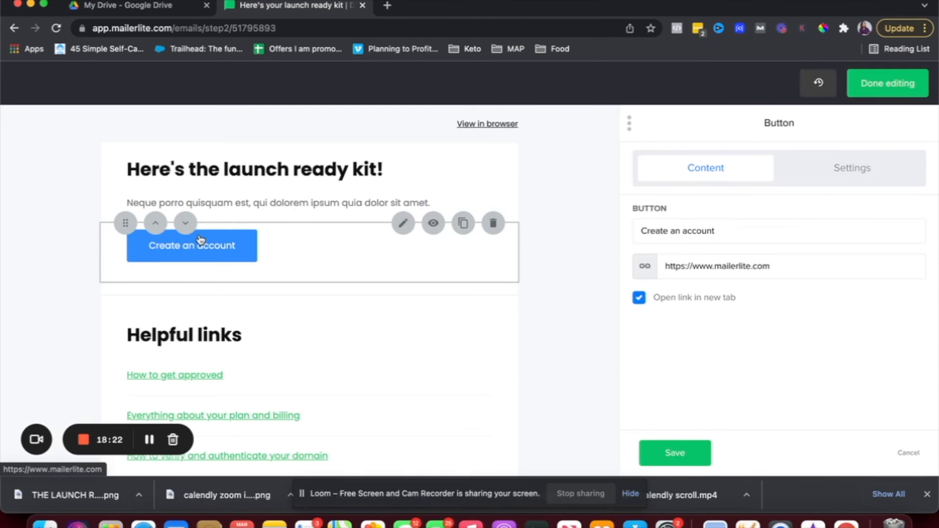
triple_click(689, 237)
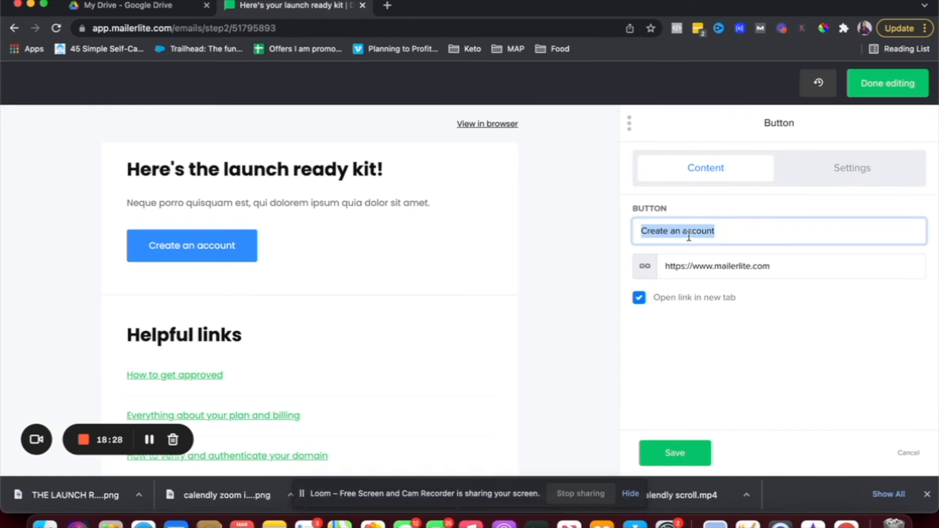
type("Download here!")
left_click(710, 266)
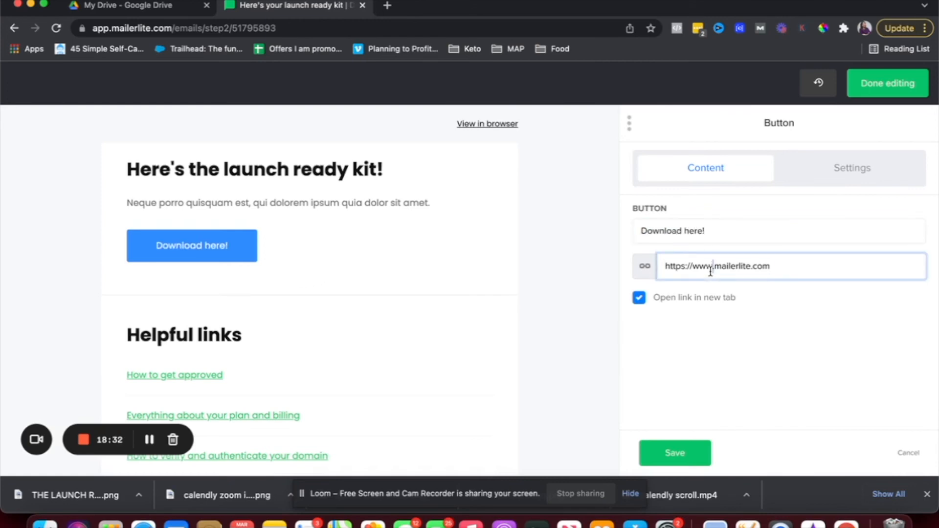
triple_click(710, 266)
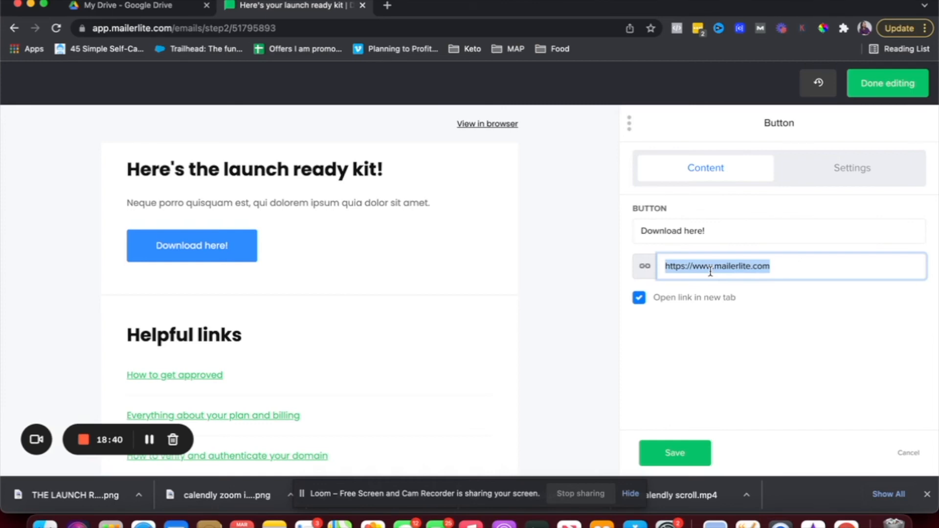
type("googledrive")
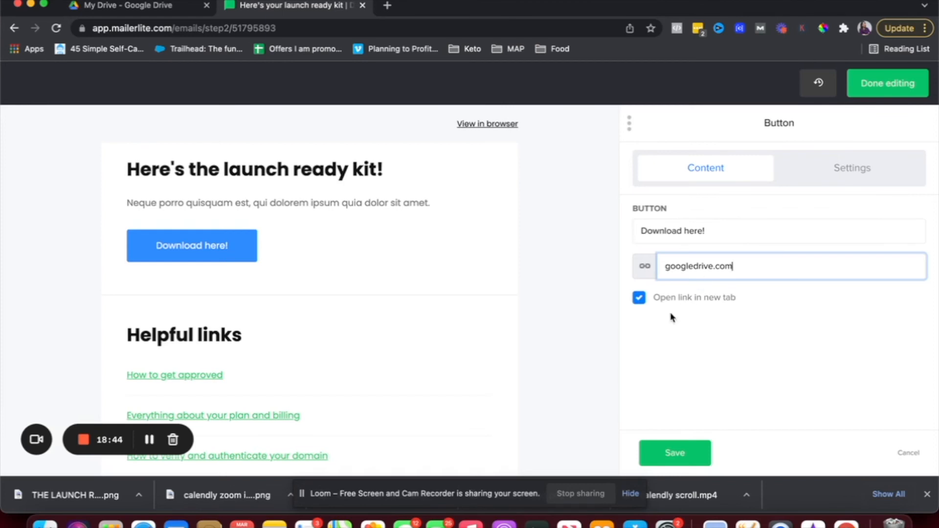
left_click(675, 453)
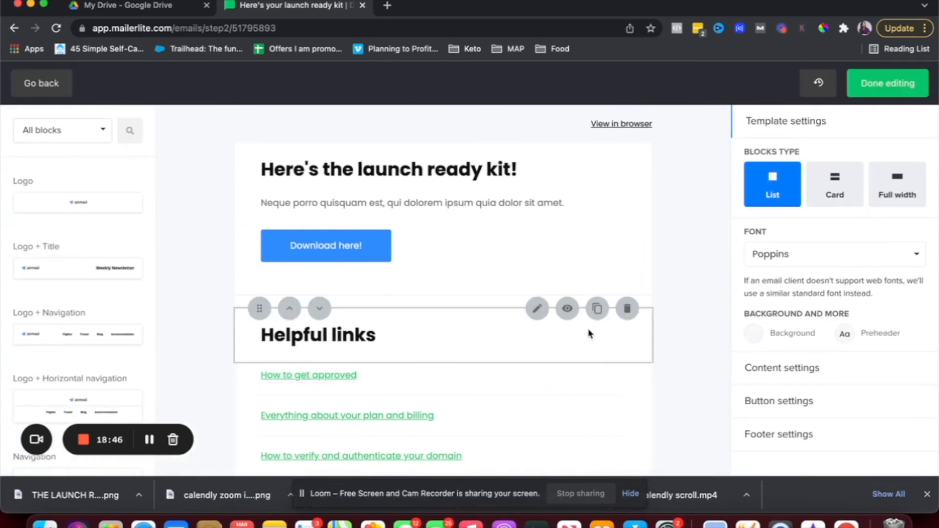
Remove the Helpful links heading, links list and divider, then finish editing the email.
left_click(625, 312)
left_click(627, 312)
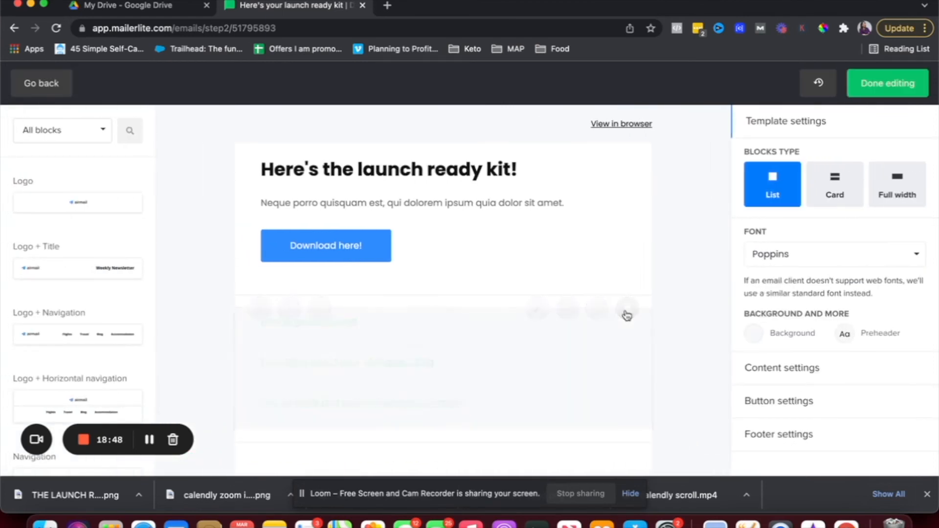
left_click(628, 309)
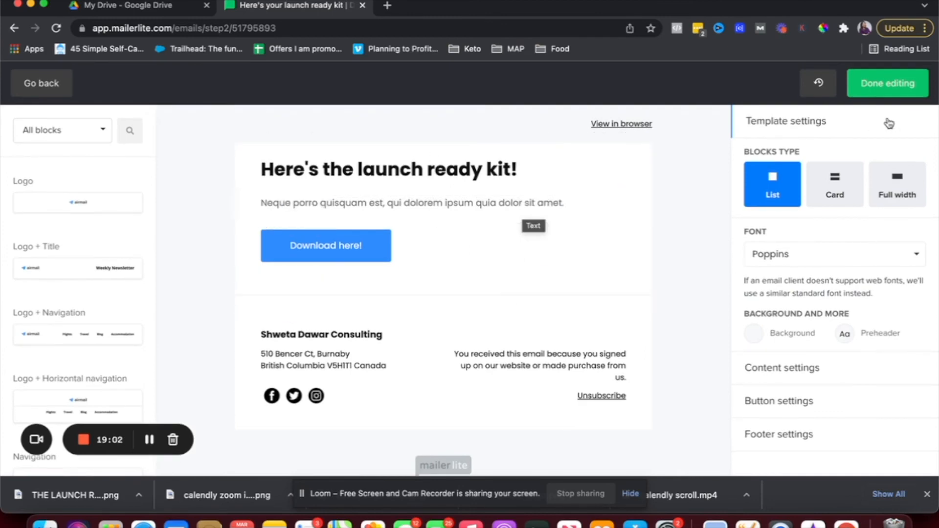
left_click(889, 96)
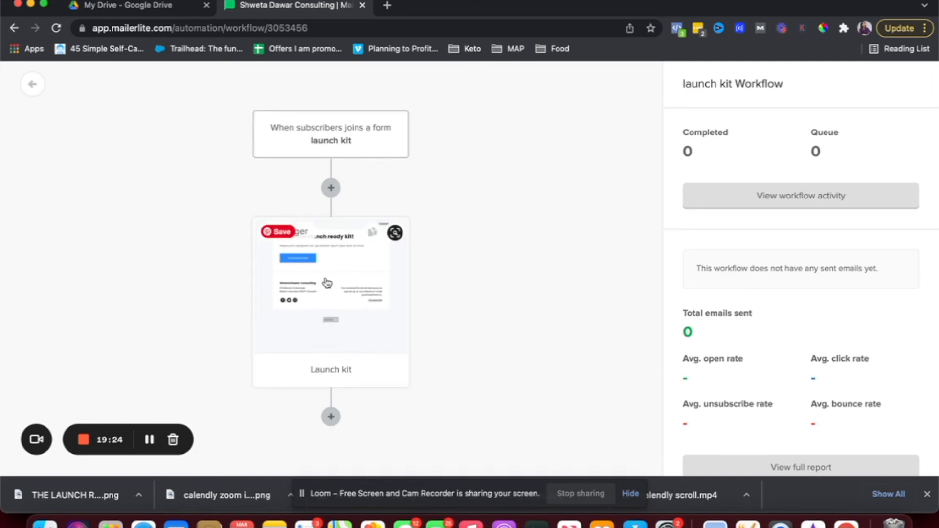
left_click(332, 418)
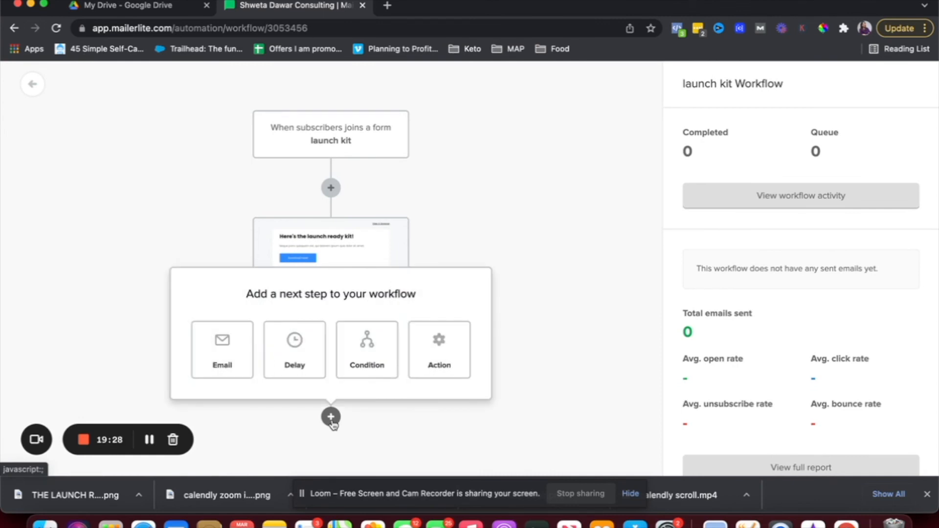
Add a 1-day delay after the Launch kit email and save it.
left_click(311, 371)
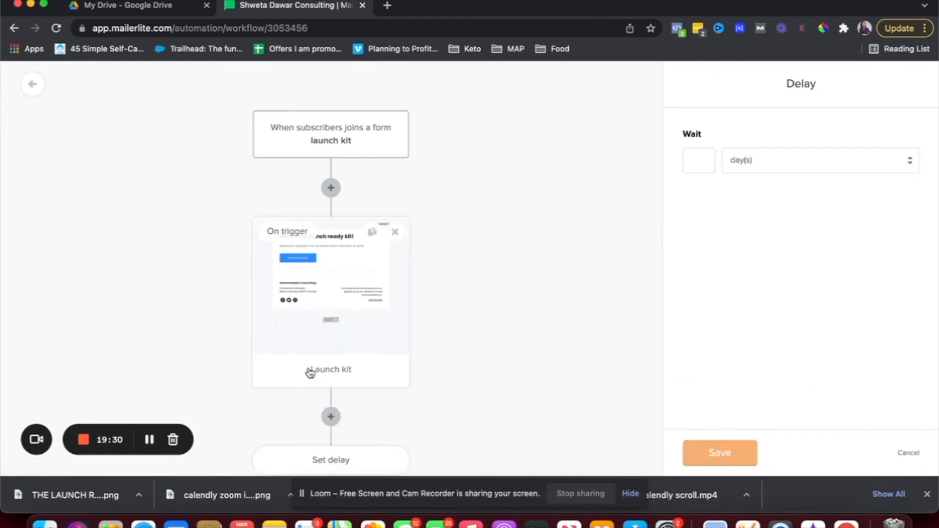
scroll(339, 425, "down", 3)
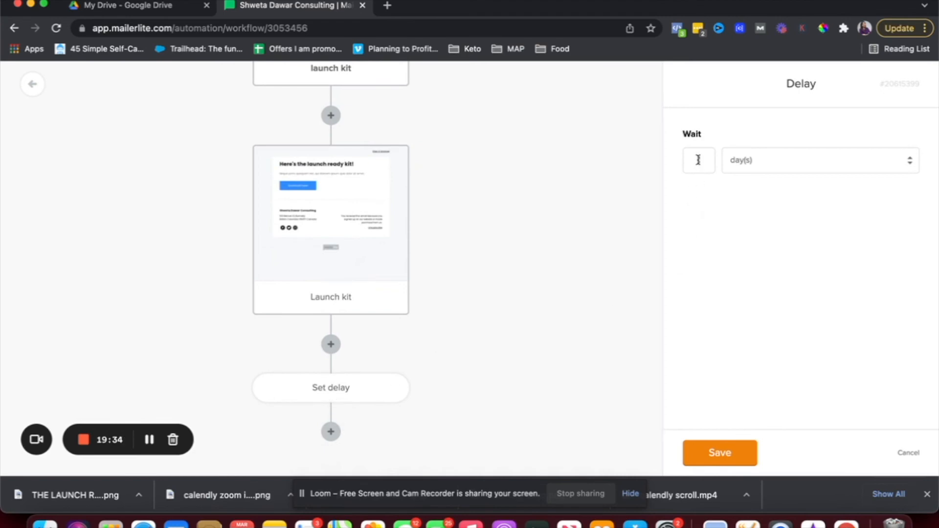
left_click(702, 455)
scroll(480, 402, "down", 1)
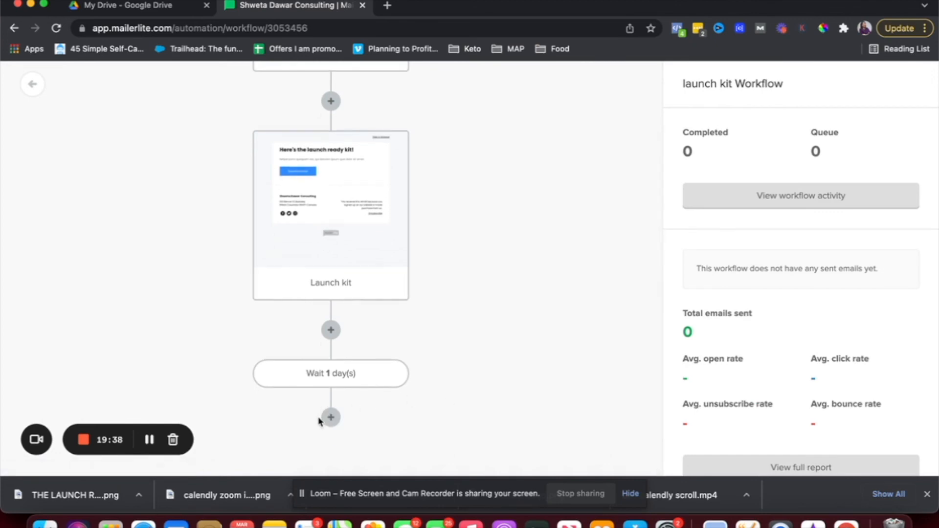
left_click(330, 418)
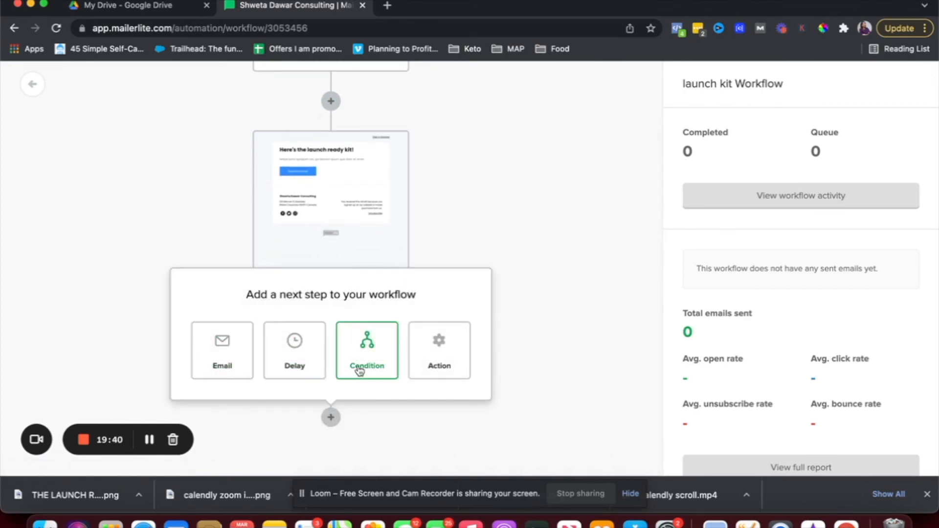
Add a condition step after the wait and save the Launch kit email's settings.
left_click(364, 368)
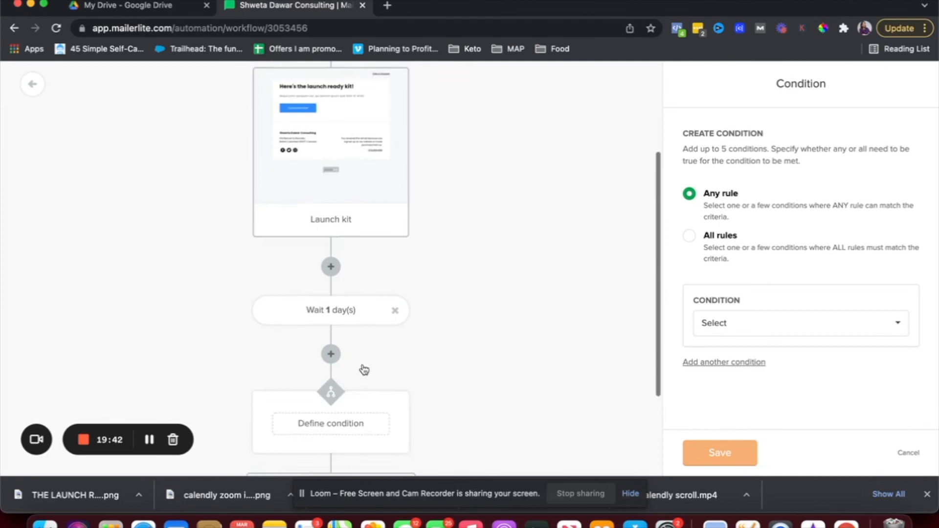
left_click(731, 325)
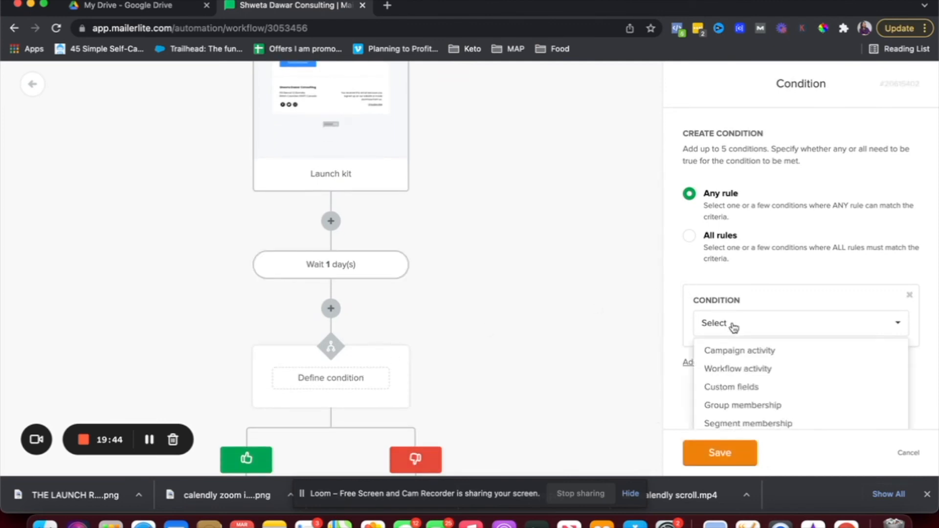
left_click(740, 350)
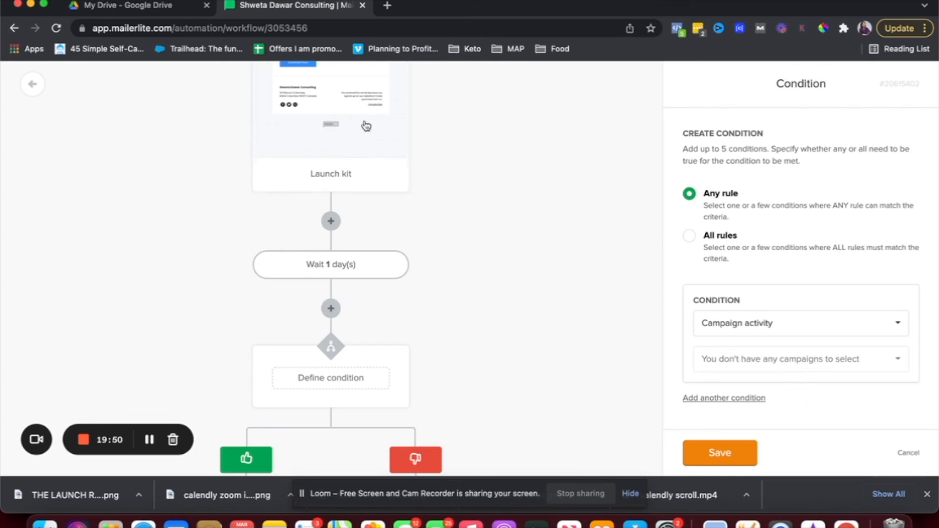
left_click(329, 131)
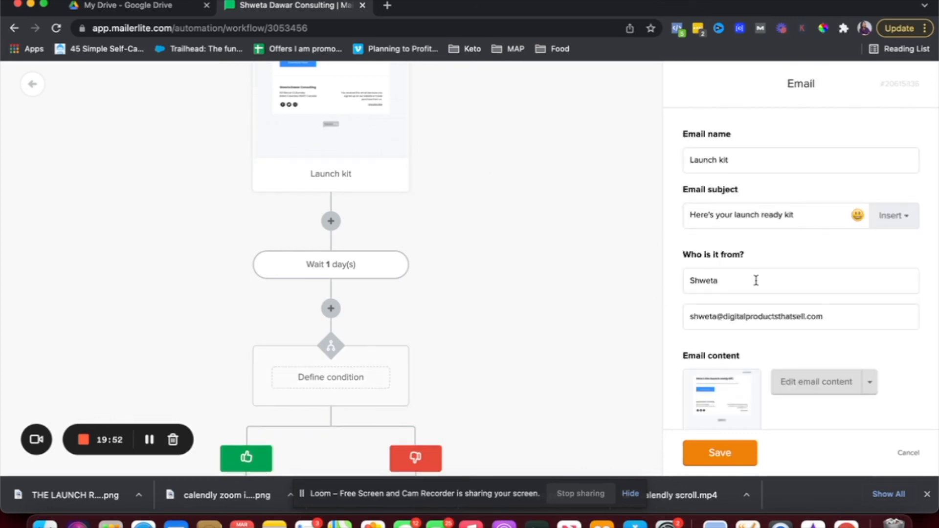
scroll(766, 295, "down", 4)
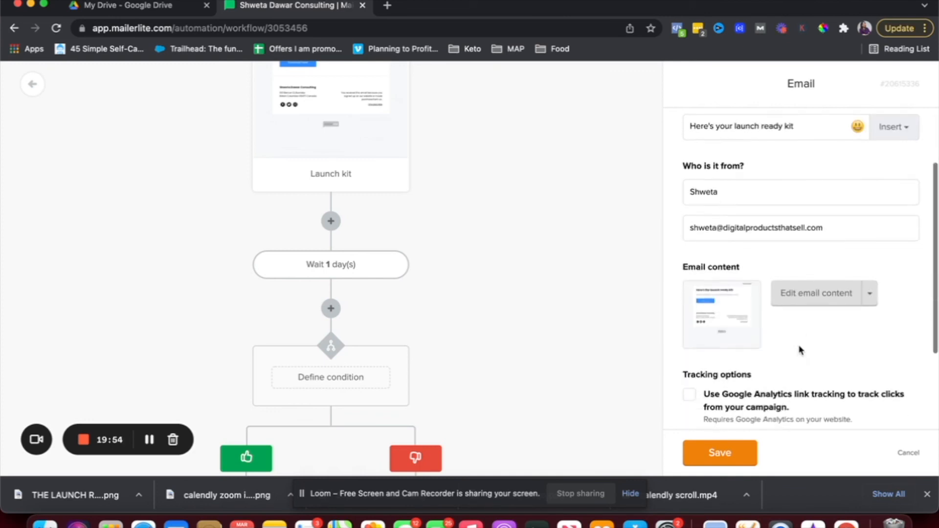
left_click(732, 451)
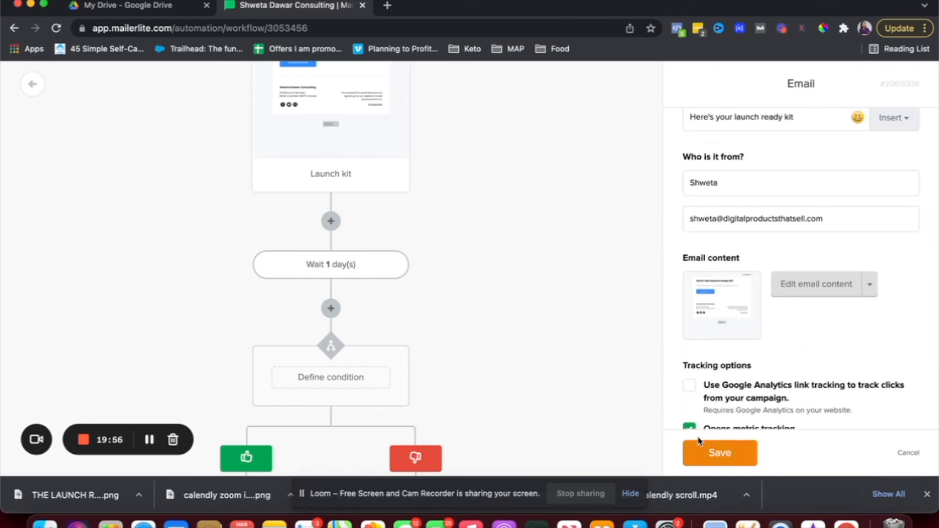
Set the condition to Workflow activity: Launch kit was opened, and save it.
left_click(324, 379)
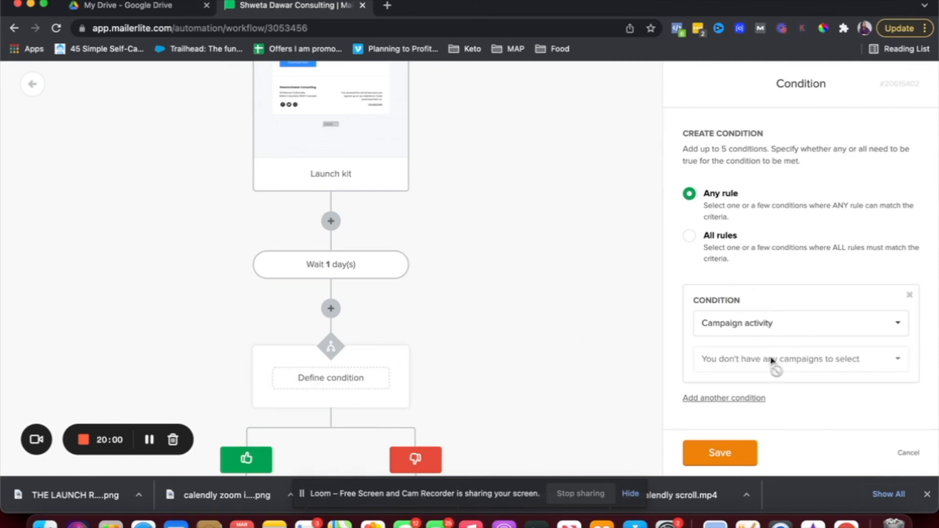
scroll(761, 380, "down", 1)
left_click(754, 323)
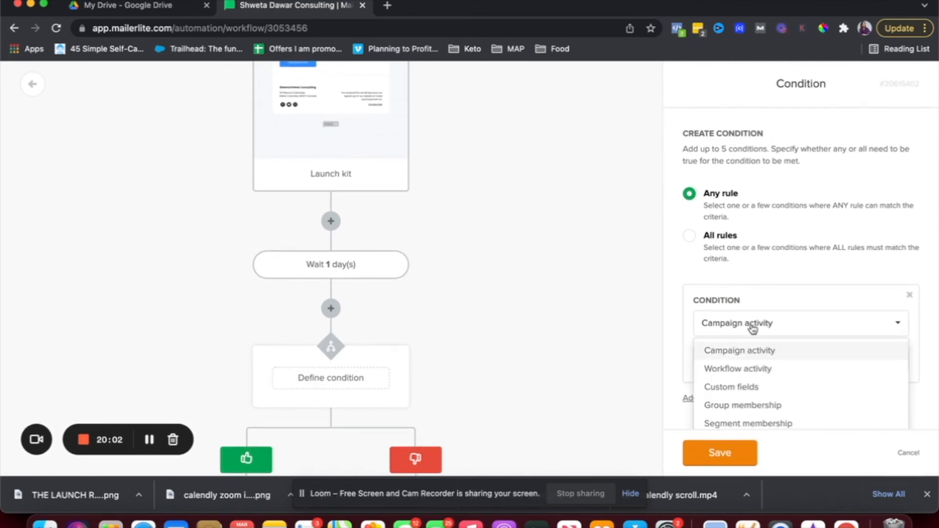
left_click(752, 369)
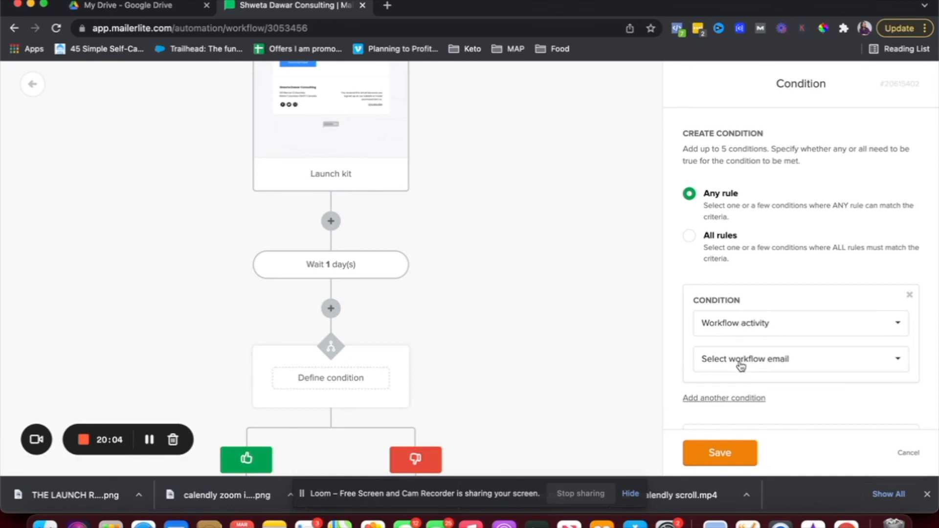
left_click(741, 362)
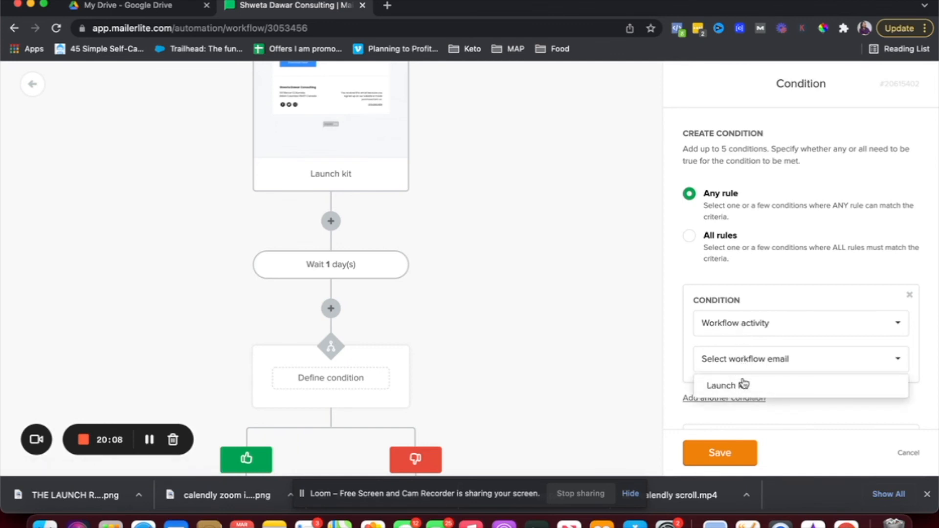
left_click(729, 387)
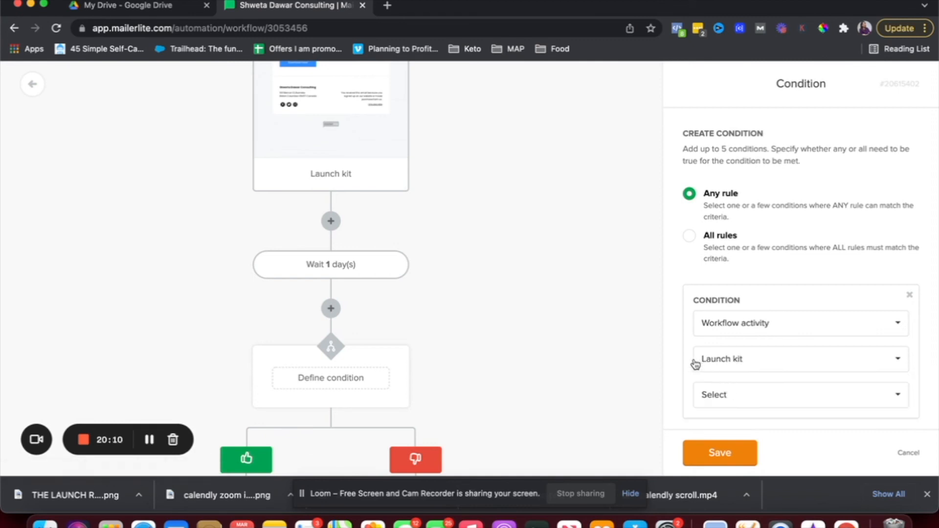
scroll(695, 365, "up", 1)
scroll(337, 126, "up", 4)
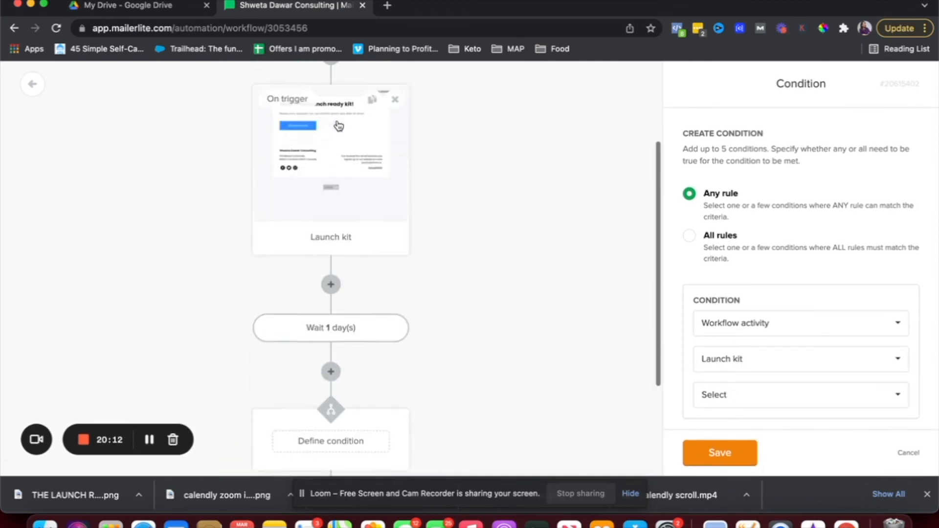
scroll(342, 147, "down", 3)
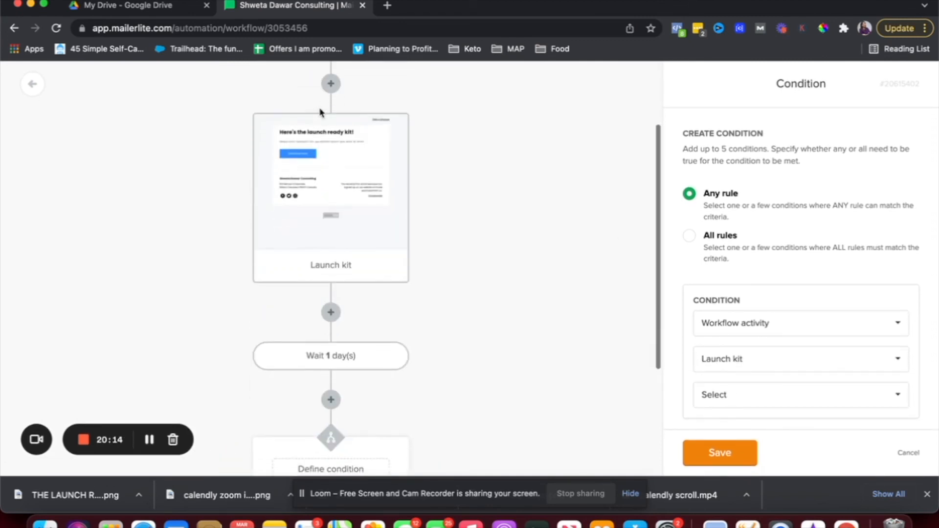
scroll(352, 200, "down", 2)
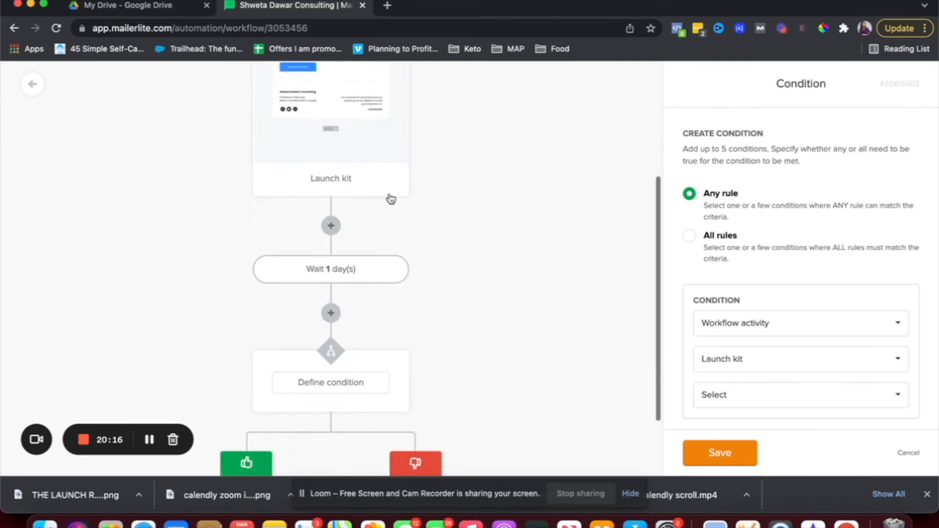
left_click(705, 399)
scroll(705, 399, "down", 4)
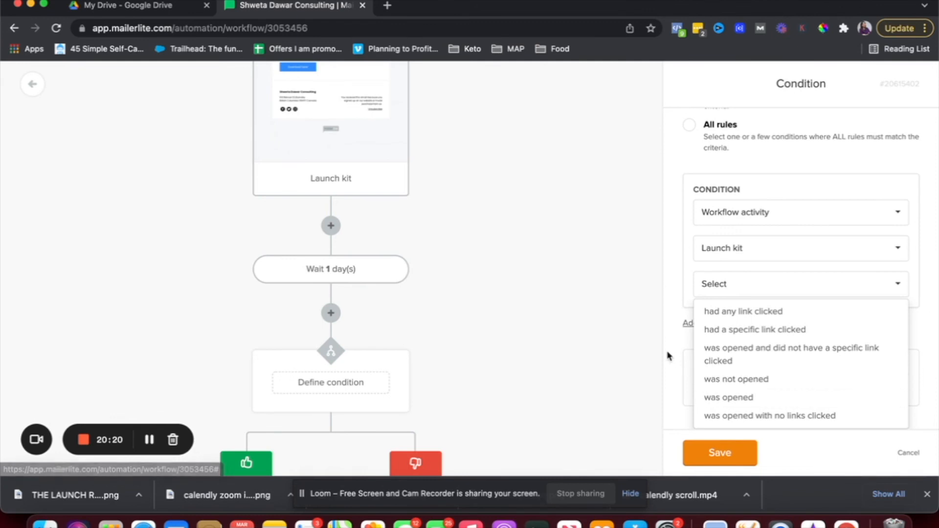
left_click(721, 399)
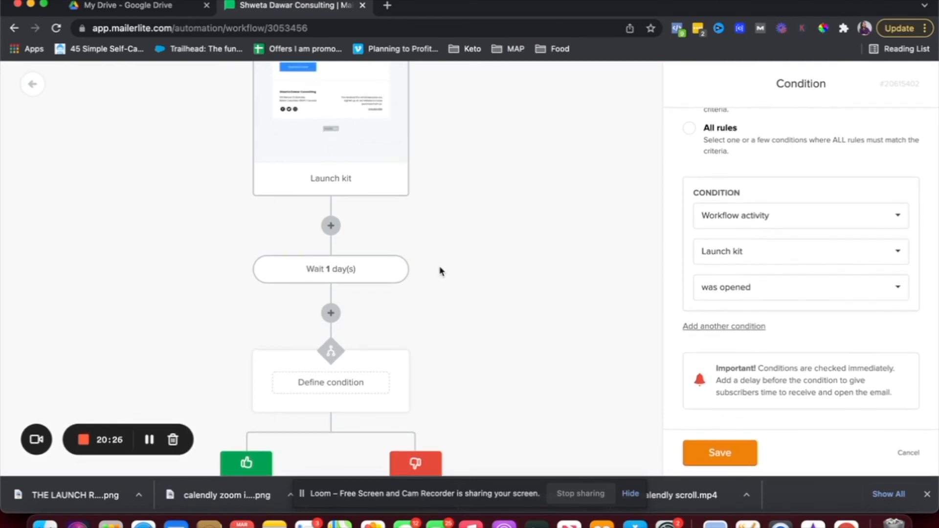
scroll(440, 271, "down", 3)
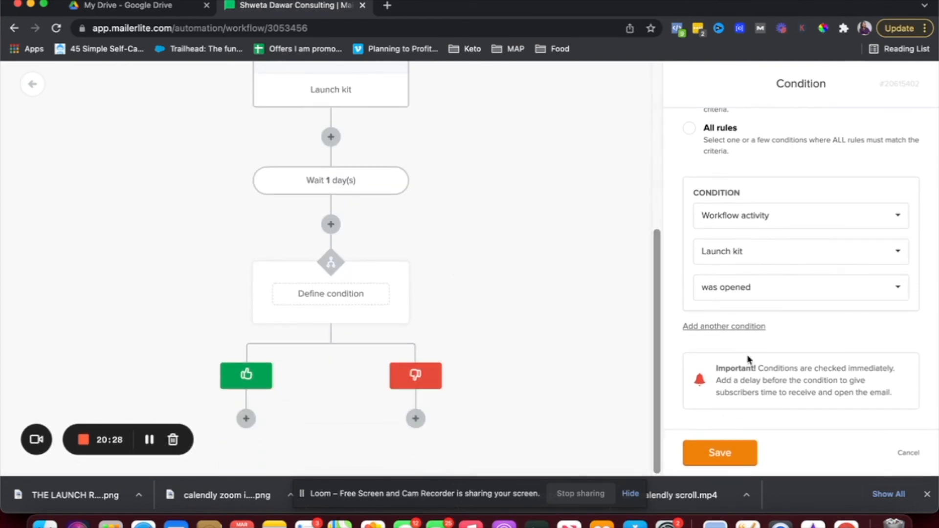
left_click(721, 458)
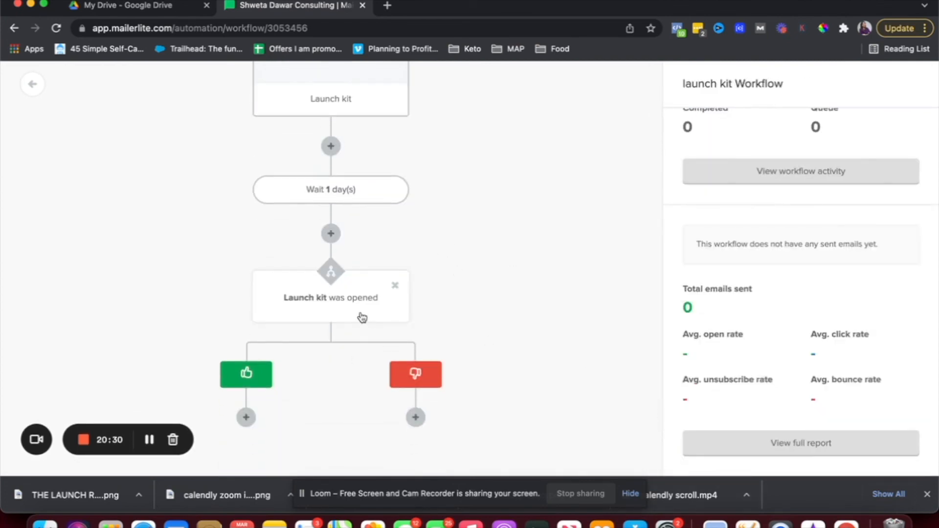
Add an email step under the opened branch.
scroll(234, 309, "down", 1)
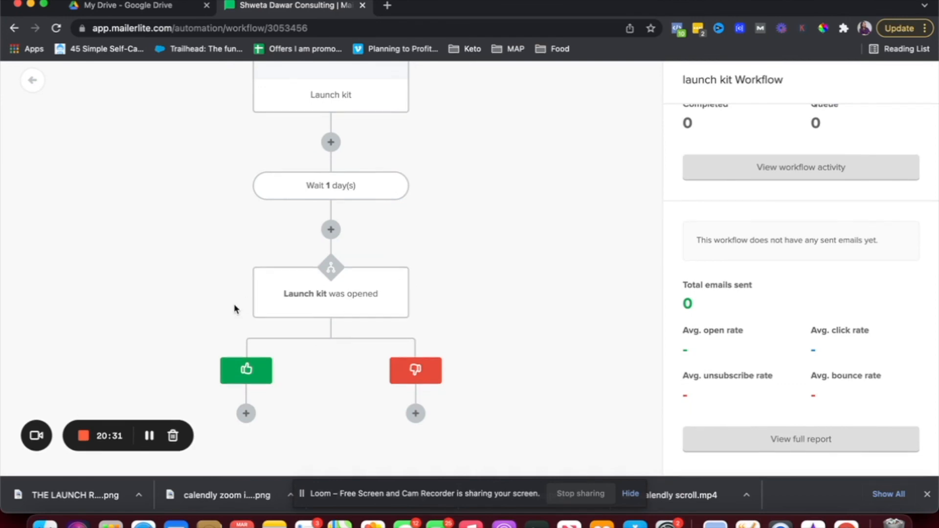
left_click(246, 413)
left_click(126, 348)
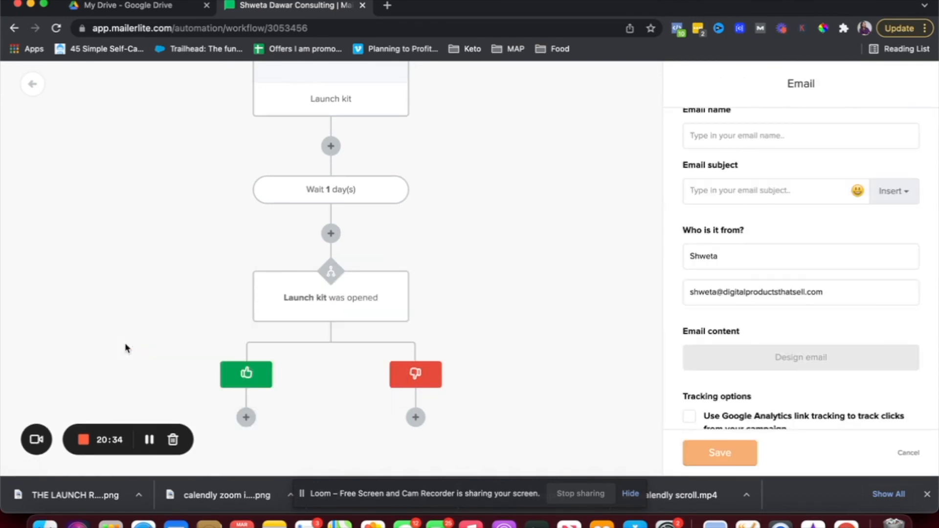
left_click(760, 137)
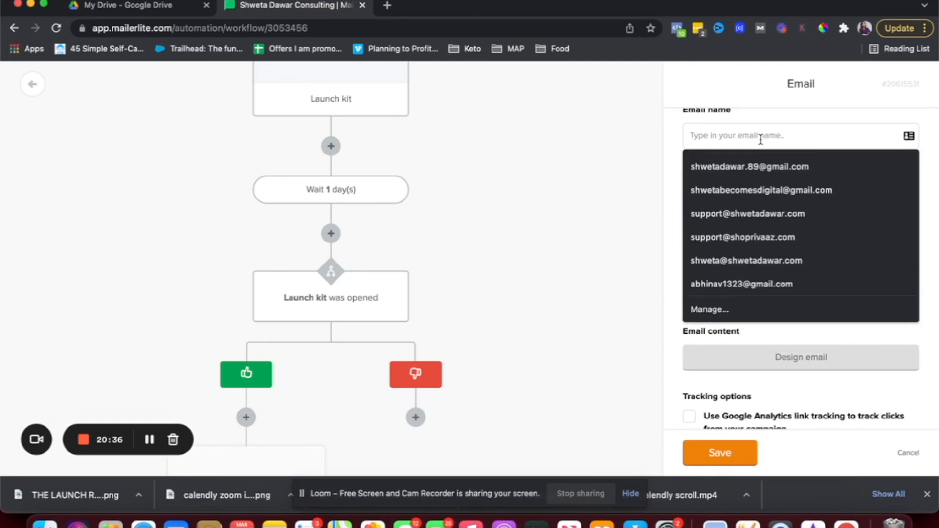
left_click(659, 158)
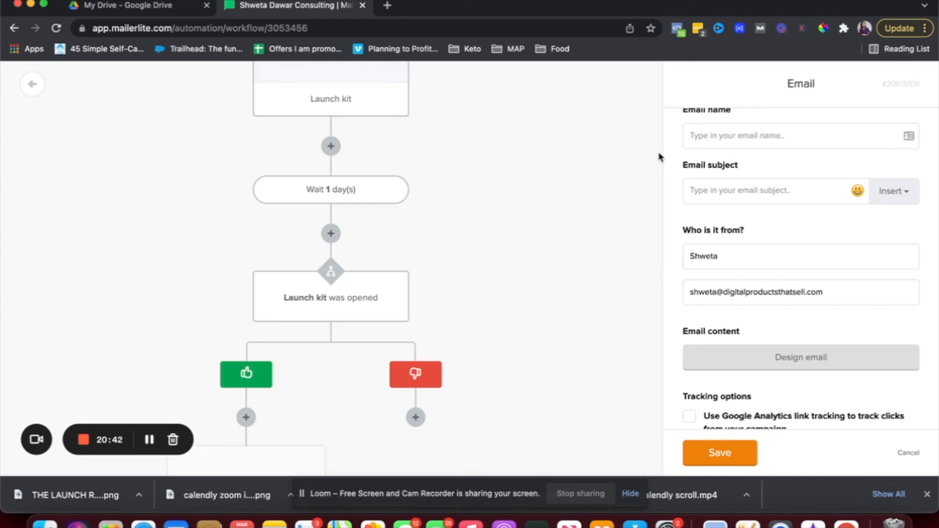
scroll(207, 315, "down", 3)
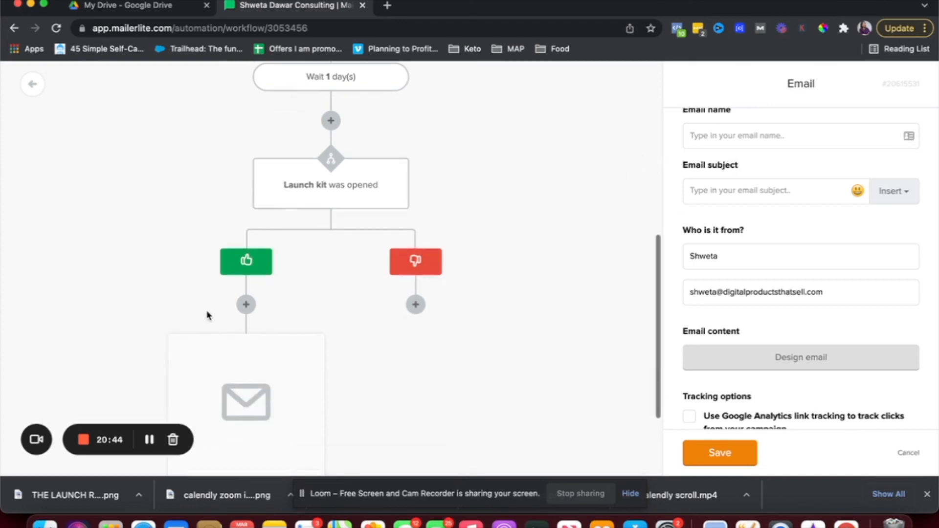
Add an email step under the not-opened branch, attempt to save it, and return to automations.
left_click(415, 304)
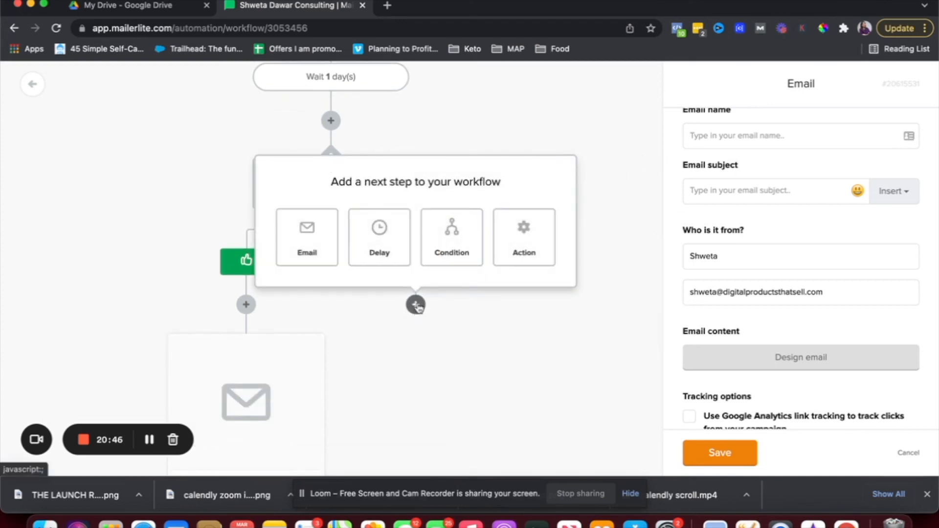
left_click(317, 259)
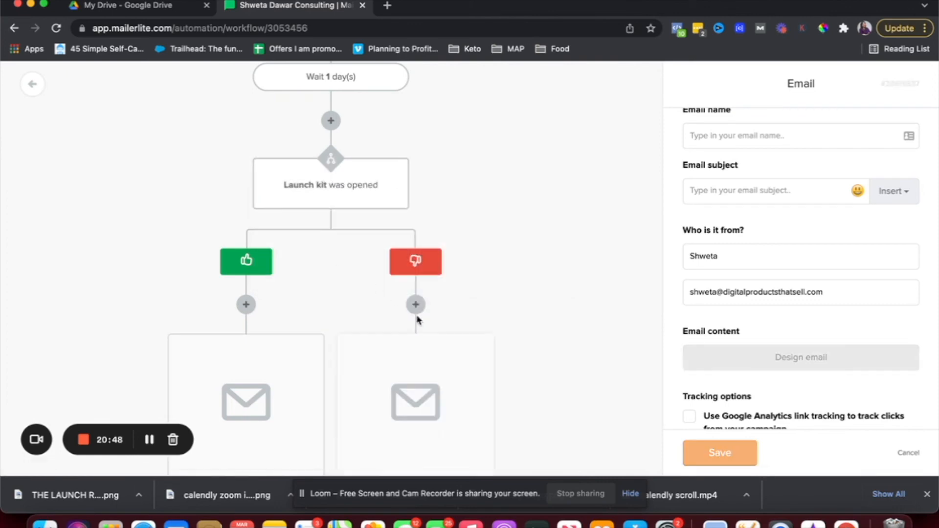
scroll(417, 325, "down", 2)
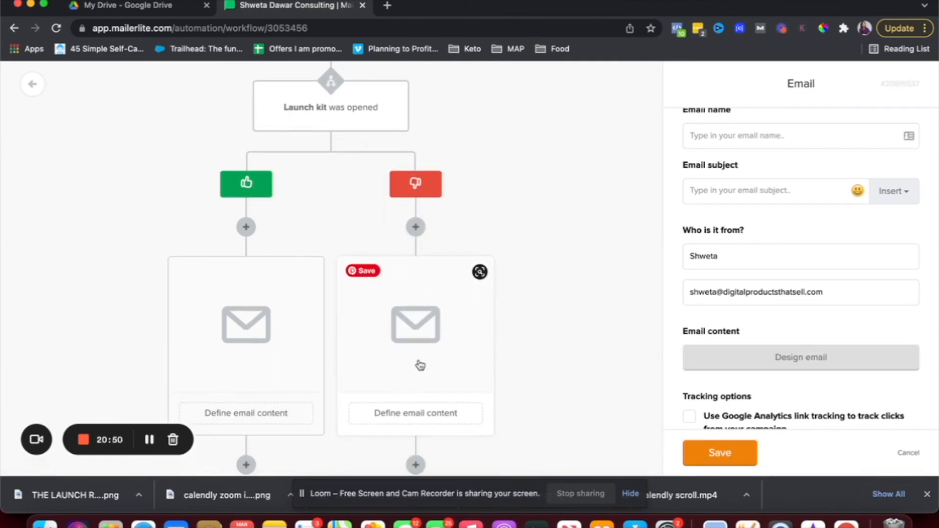
scroll(694, 311, "up", 1)
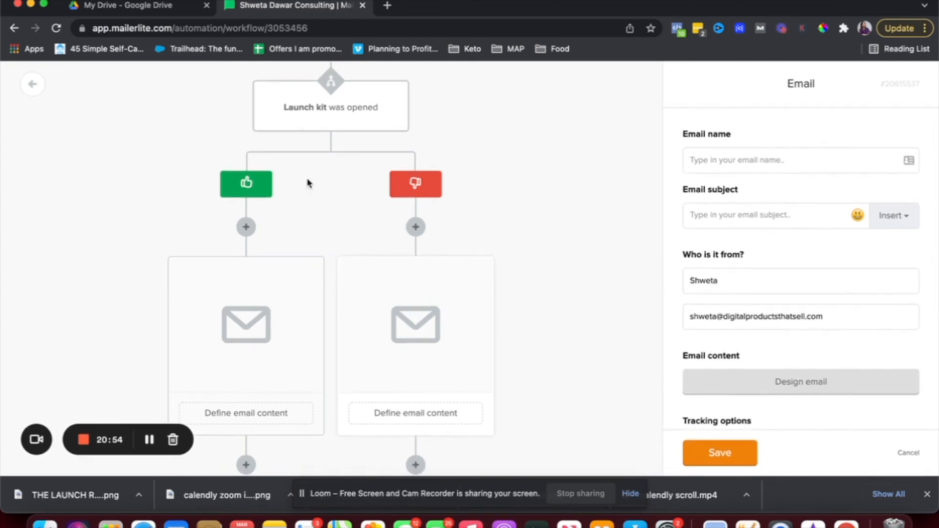
mouse_move(310, 115)
scroll(310, 114, "up", 3)
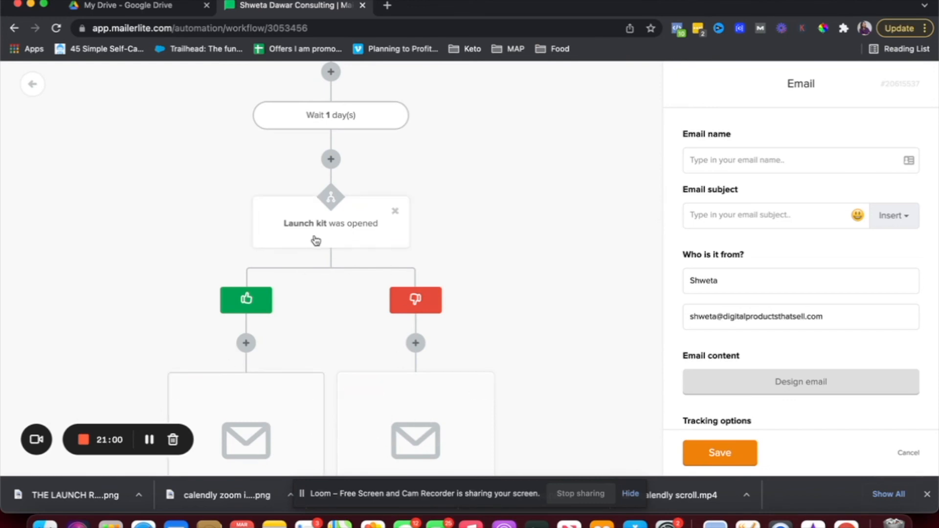
scroll(316, 241, "up", 2)
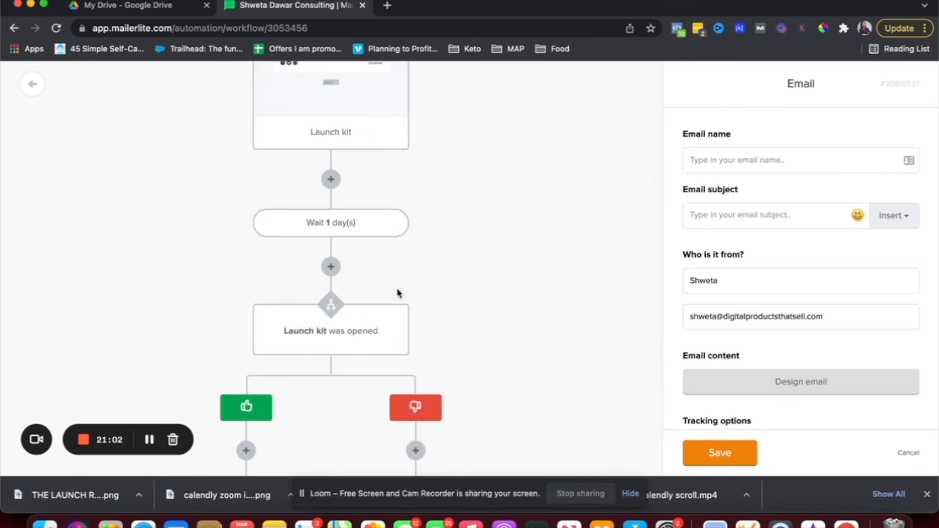
scroll(398, 294, "down", 4)
scroll(398, 293, "down", 1)
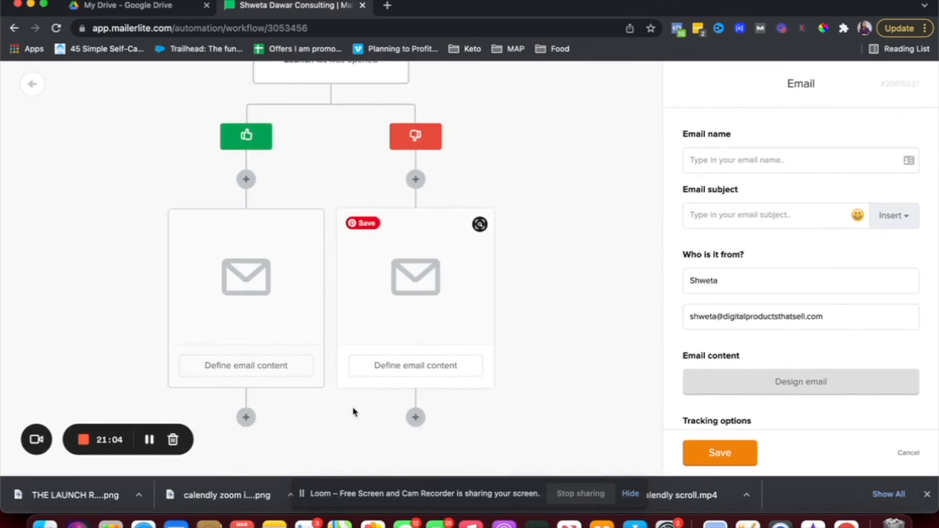
scroll(419, 429, "up", 9)
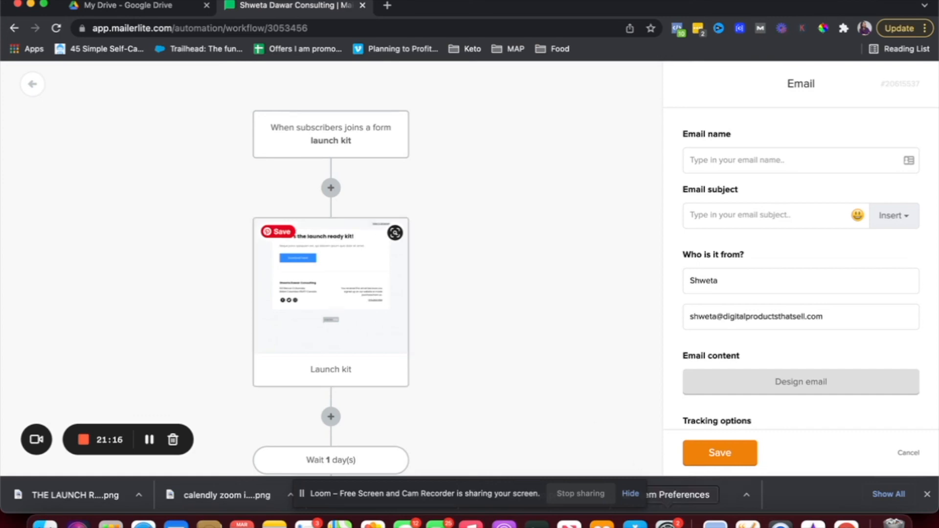
left_click(708, 458)
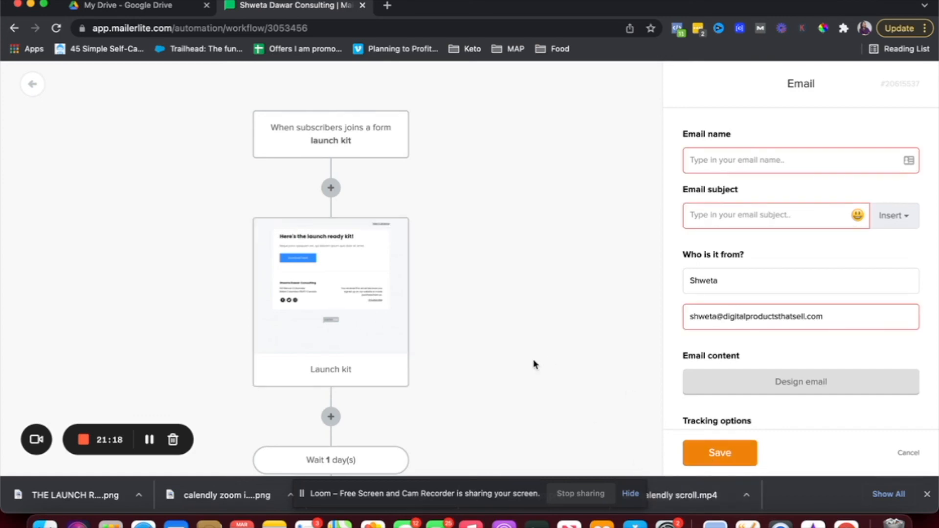
scroll(535, 365, "down", 10)
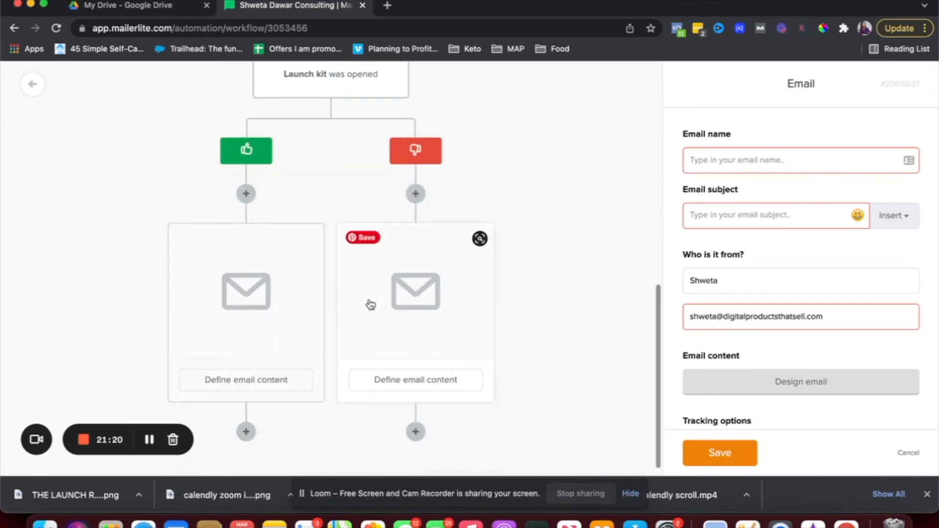
scroll(483, 254, "up", 10)
scroll(483, 255, "up", 3)
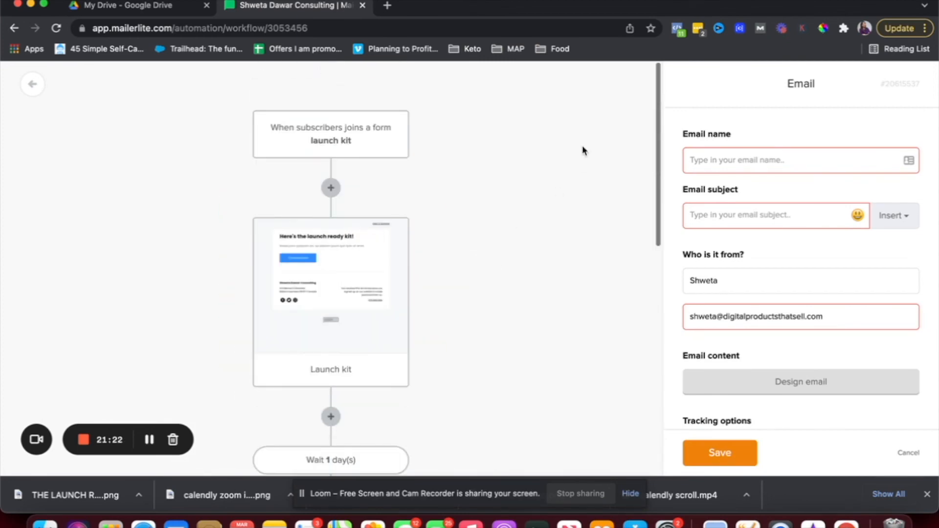
left_click(36, 93)
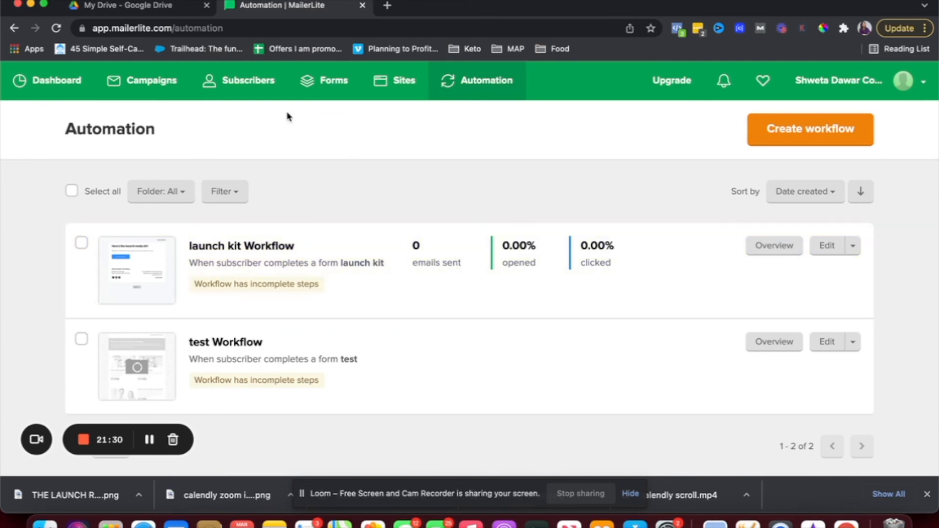
Switch to the Sites section's Landing pages.
left_click(398, 91)
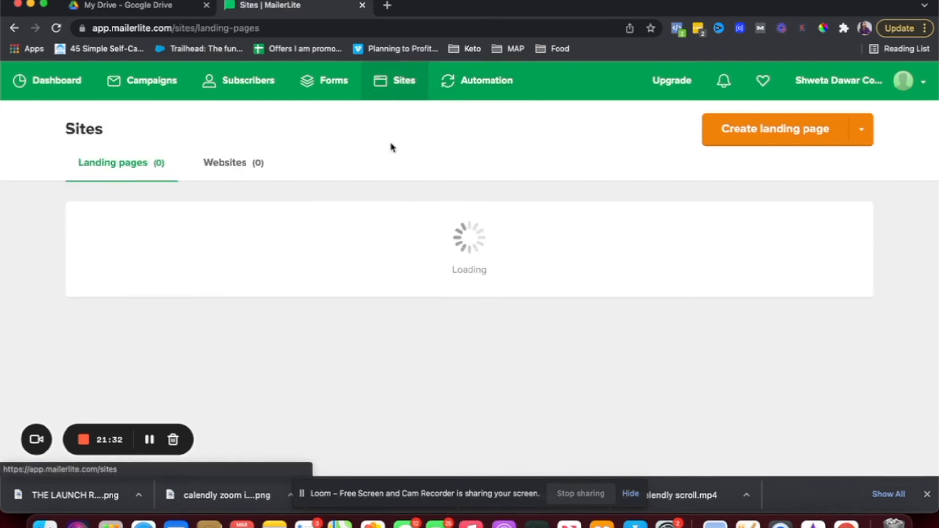